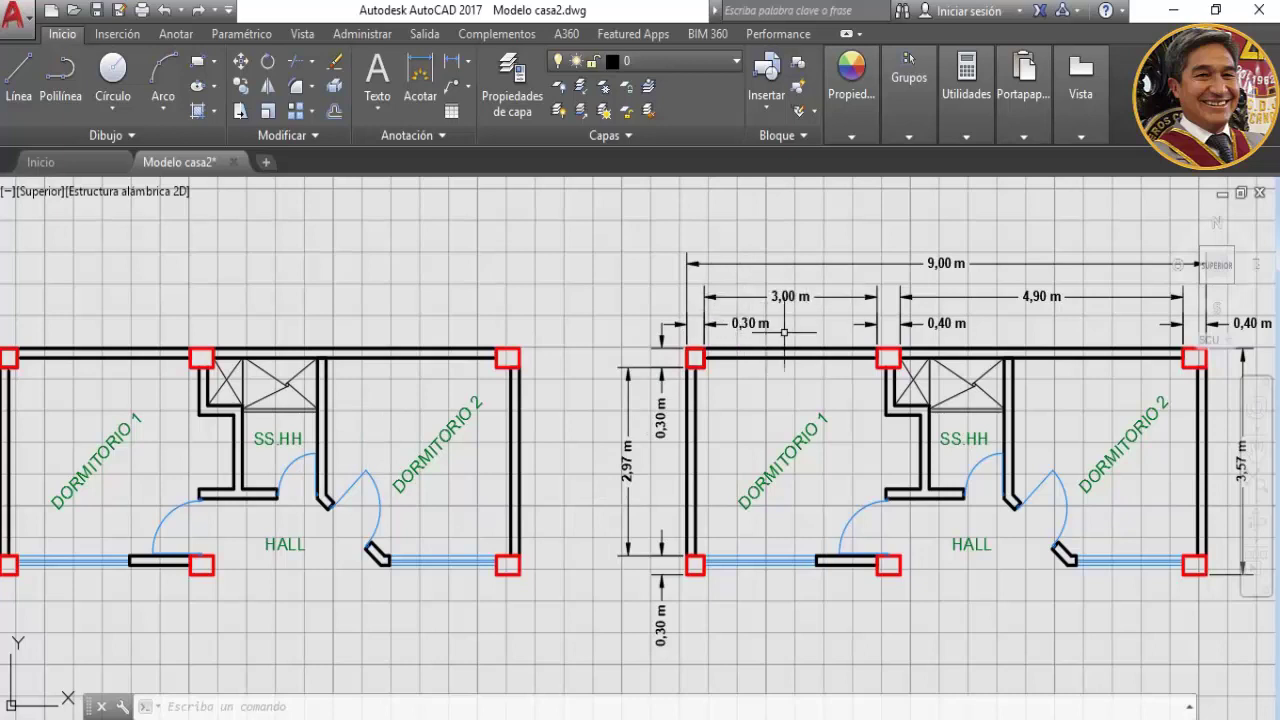
# Pan and zoom the view to centre the two house floor plans
pyautogui.scroll(2, 885, 266)
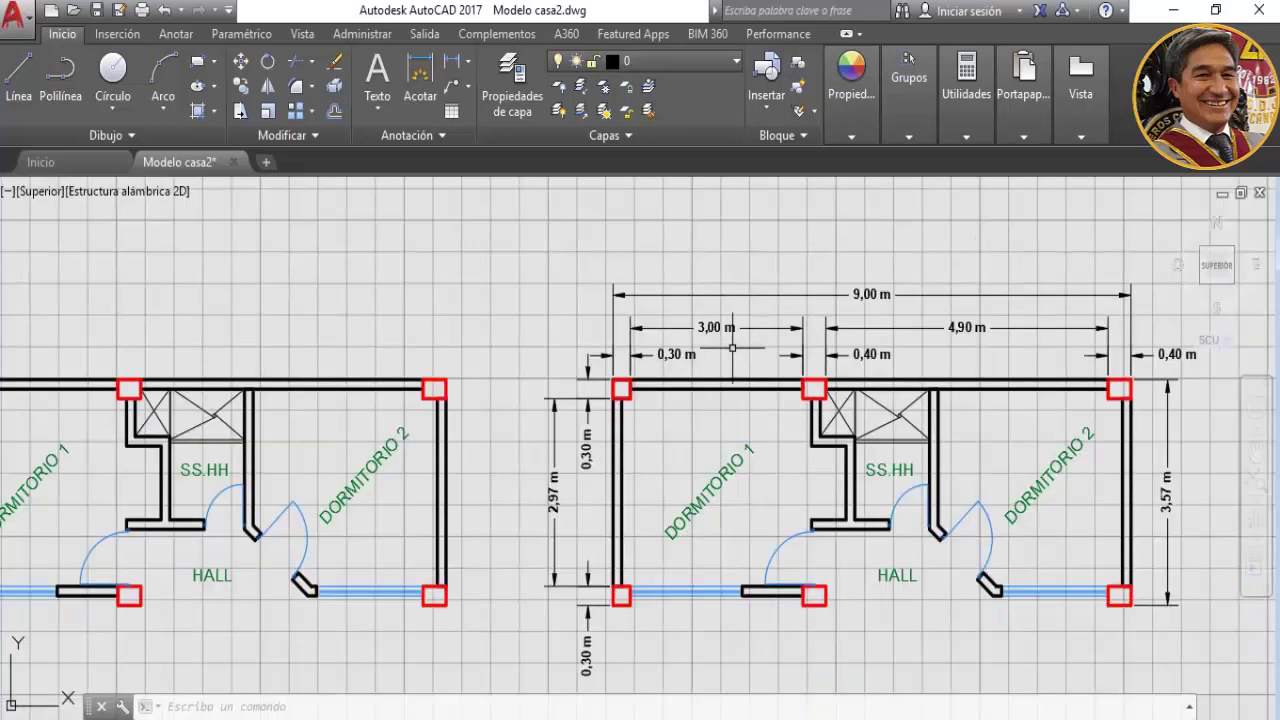
pyautogui.scroll(-2, 735, 345)
pyautogui.scroll(2, 884, 292)
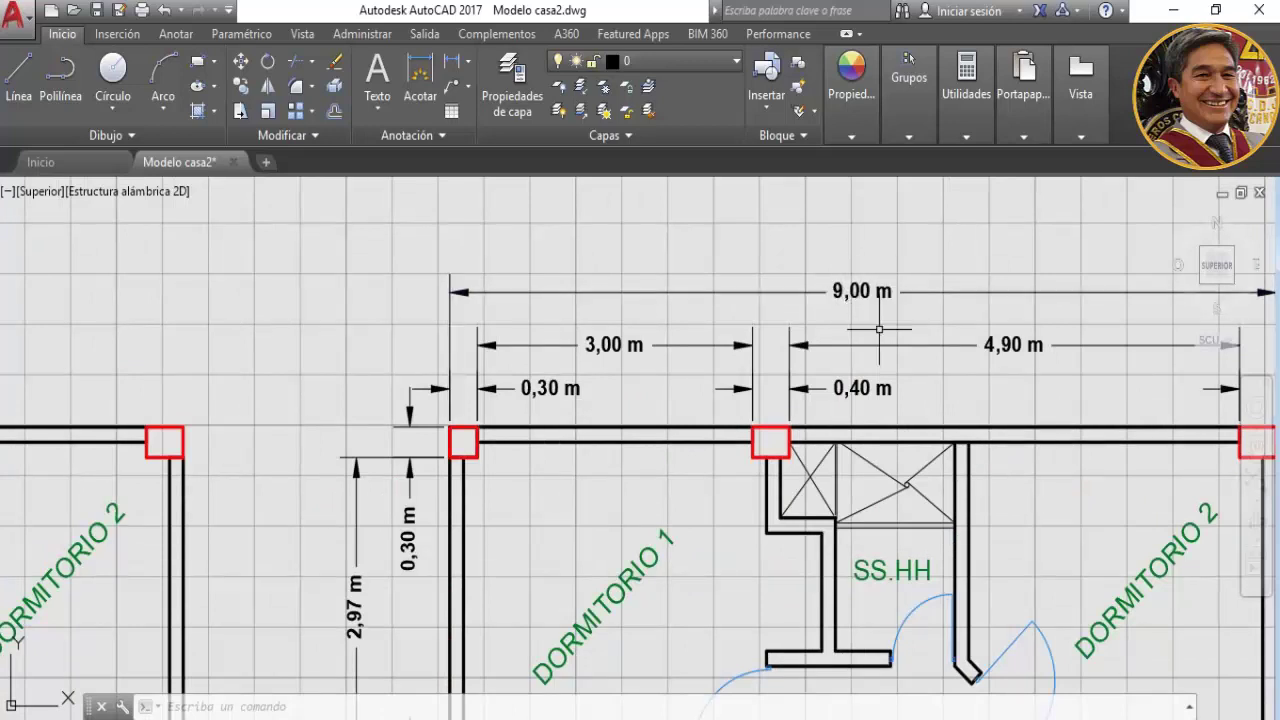
pyautogui.scroll(-2, 860, 376)
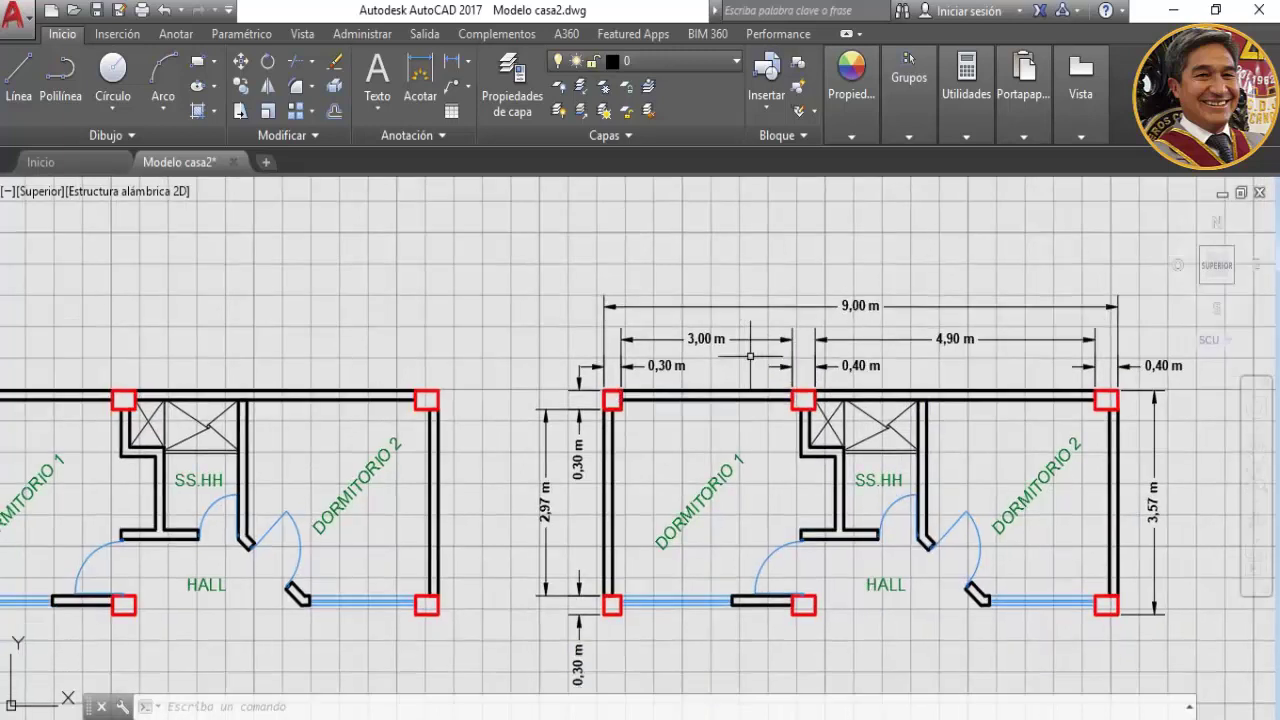
pyautogui.moveTo(795, 388); pyautogui.dragTo(792, 370, button='middle')
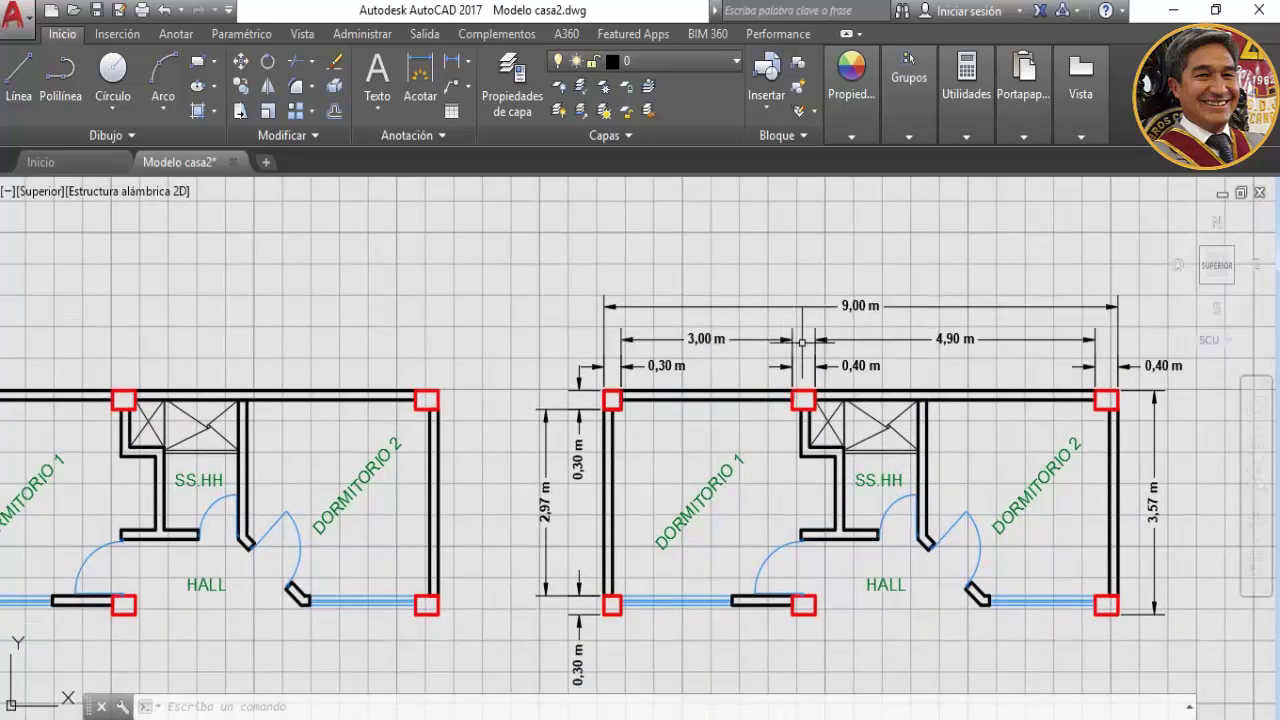
pyautogui.moveTo(737, 362); pyautogui.dragTo(841, 357, button='middle')
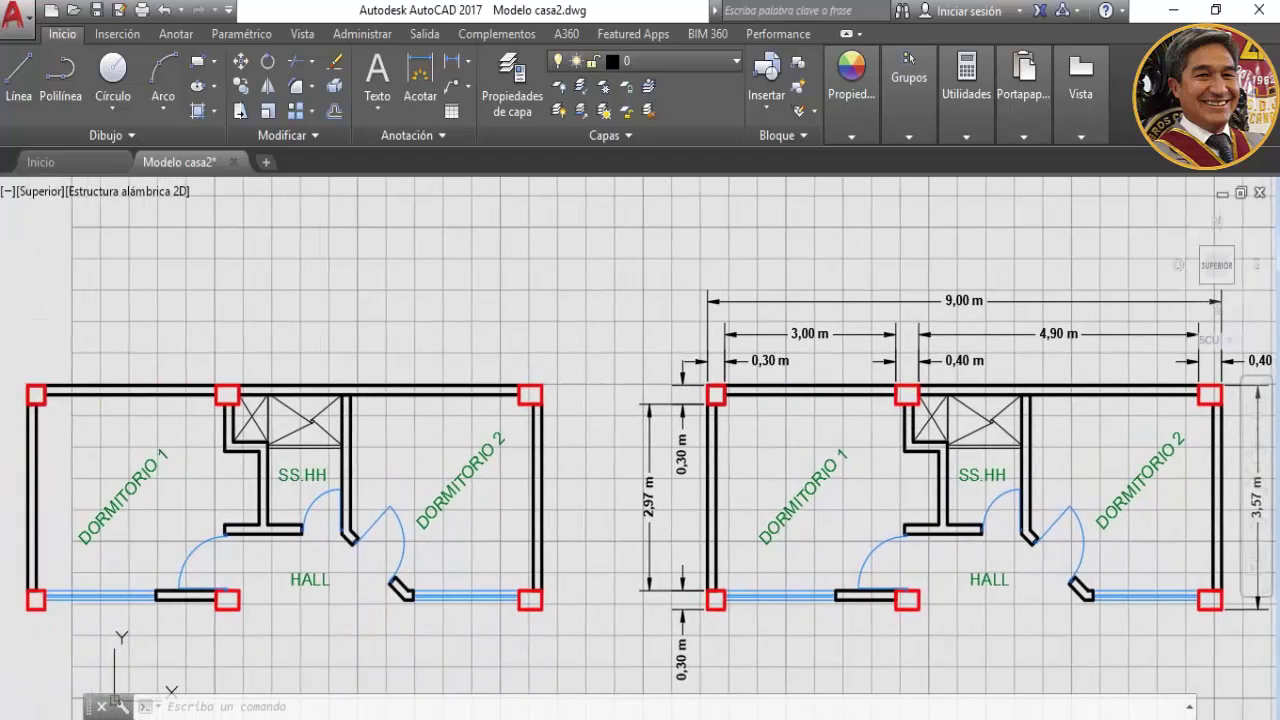
pyautogui.scroll(-2, 806, 355)
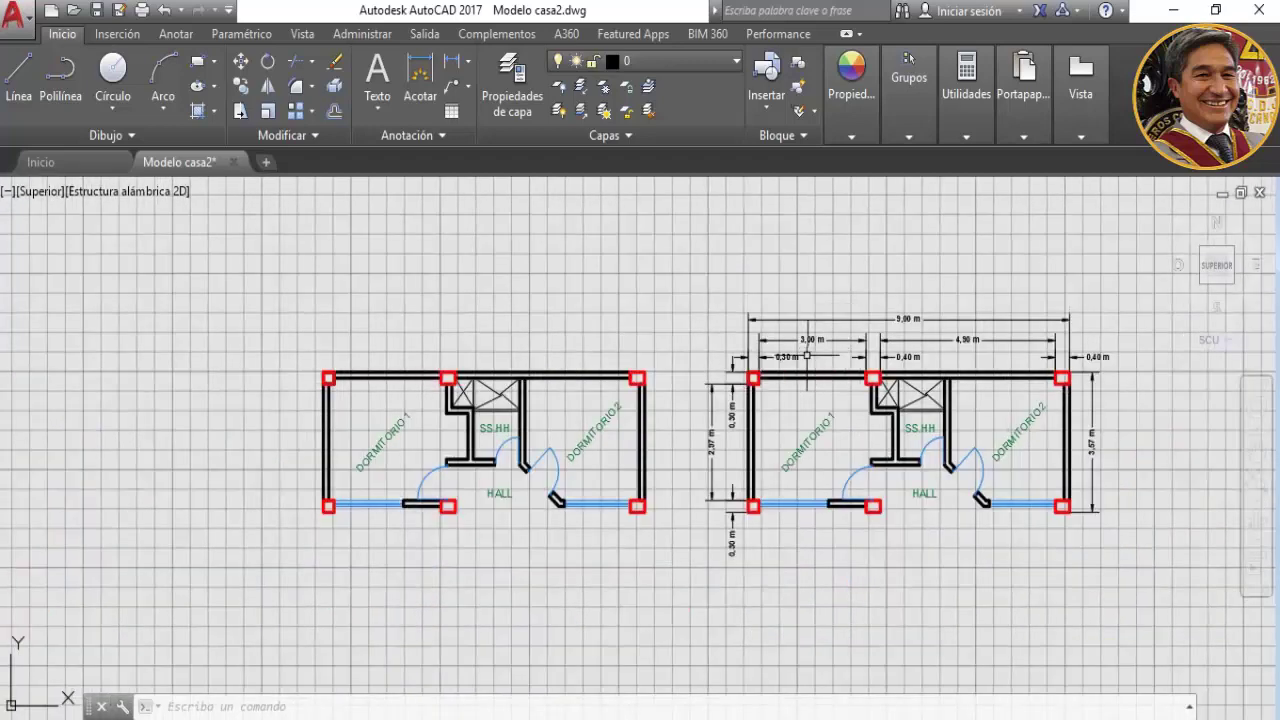
pyautogui.scroll(2, 806, 355)
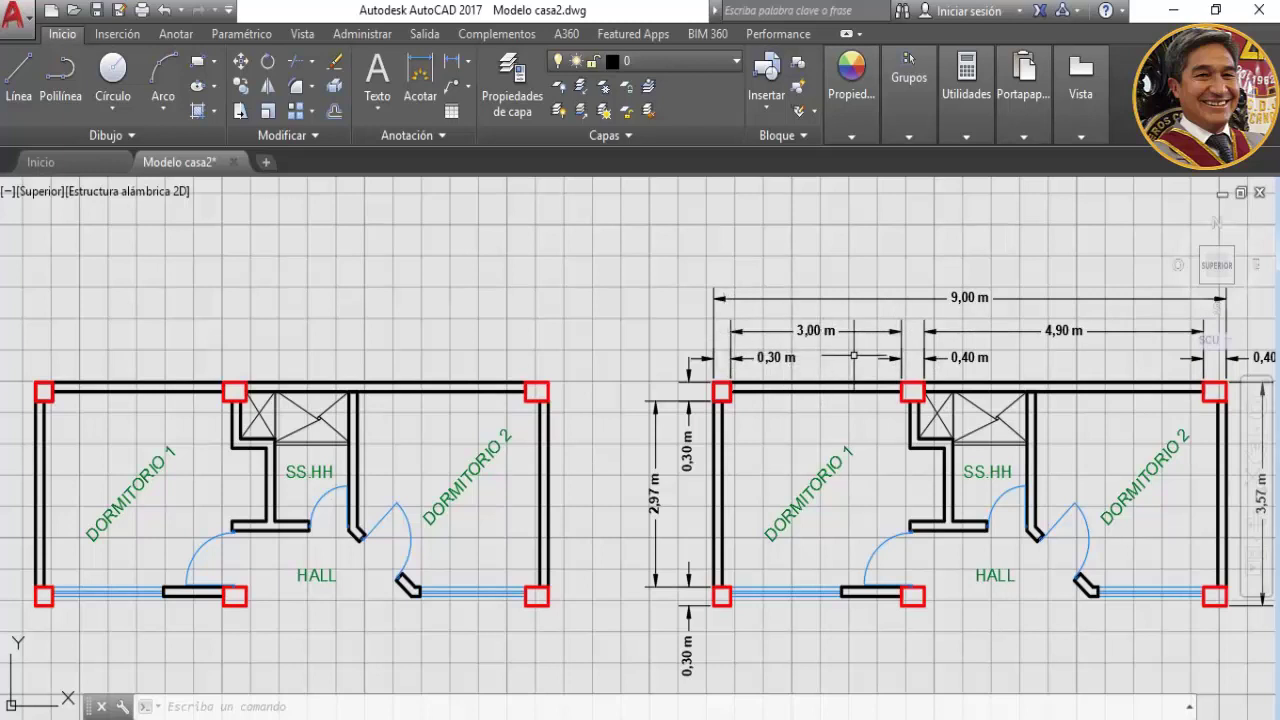
pyautogui.scroll(-2, 676, 336)
pyautogui.moveTo(633, 345); pyautogui.dragTo(785, 323, button='middle')
pyautogui.scroll(2, 663, 400)
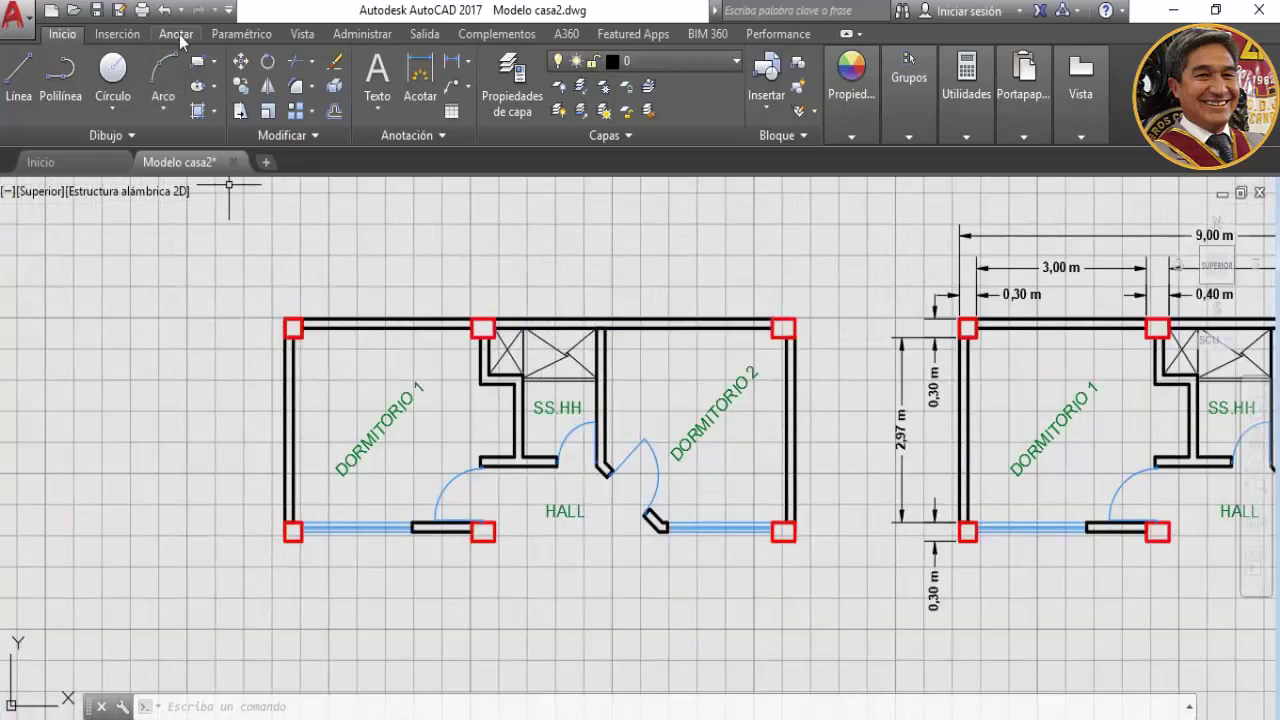
# Bring up the Dimension Style Manager from the Anotar tab, then via the ACOESTIL command
pyautogui.click(175, 34)
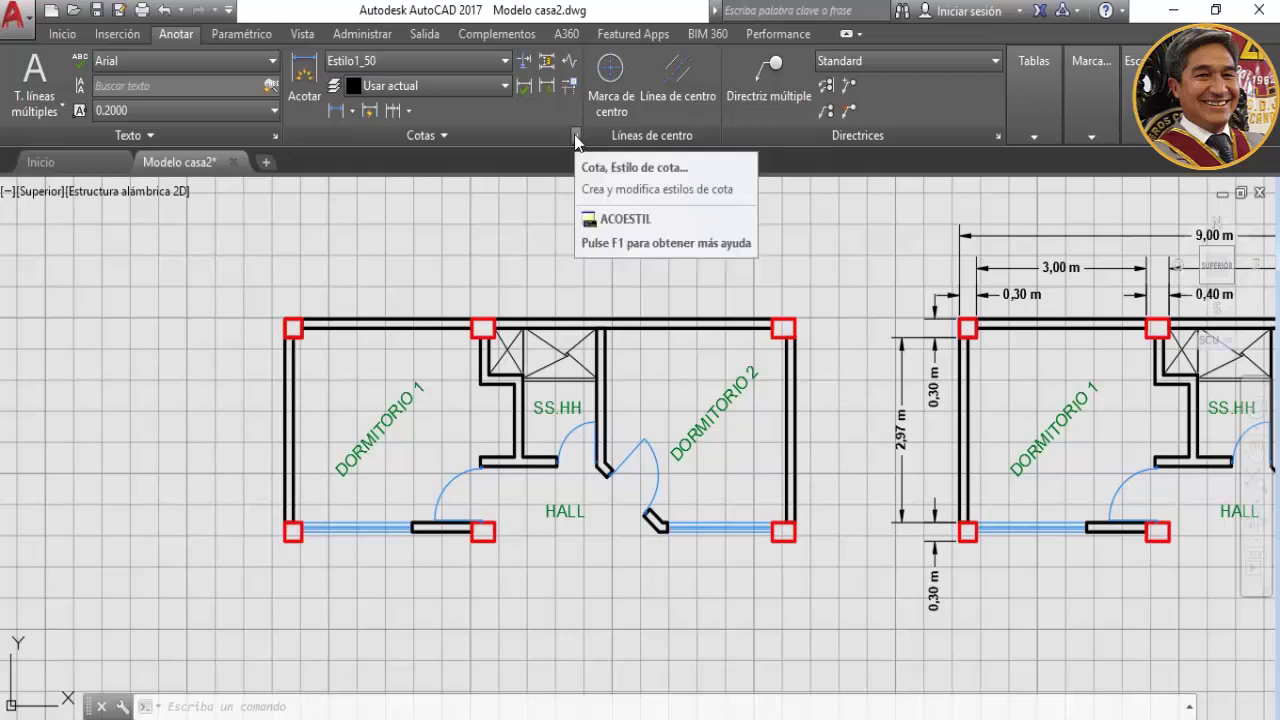
pyautogui.click(576, 136)
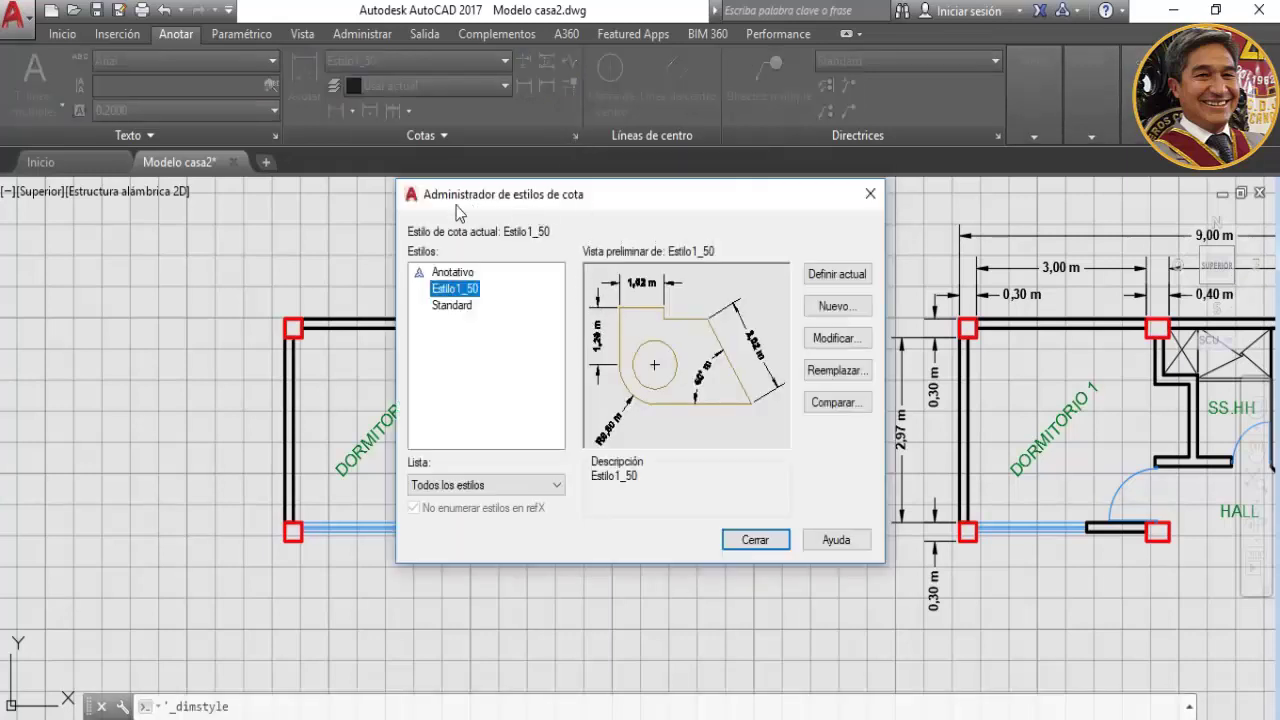
pyautogui.click(770, 545)
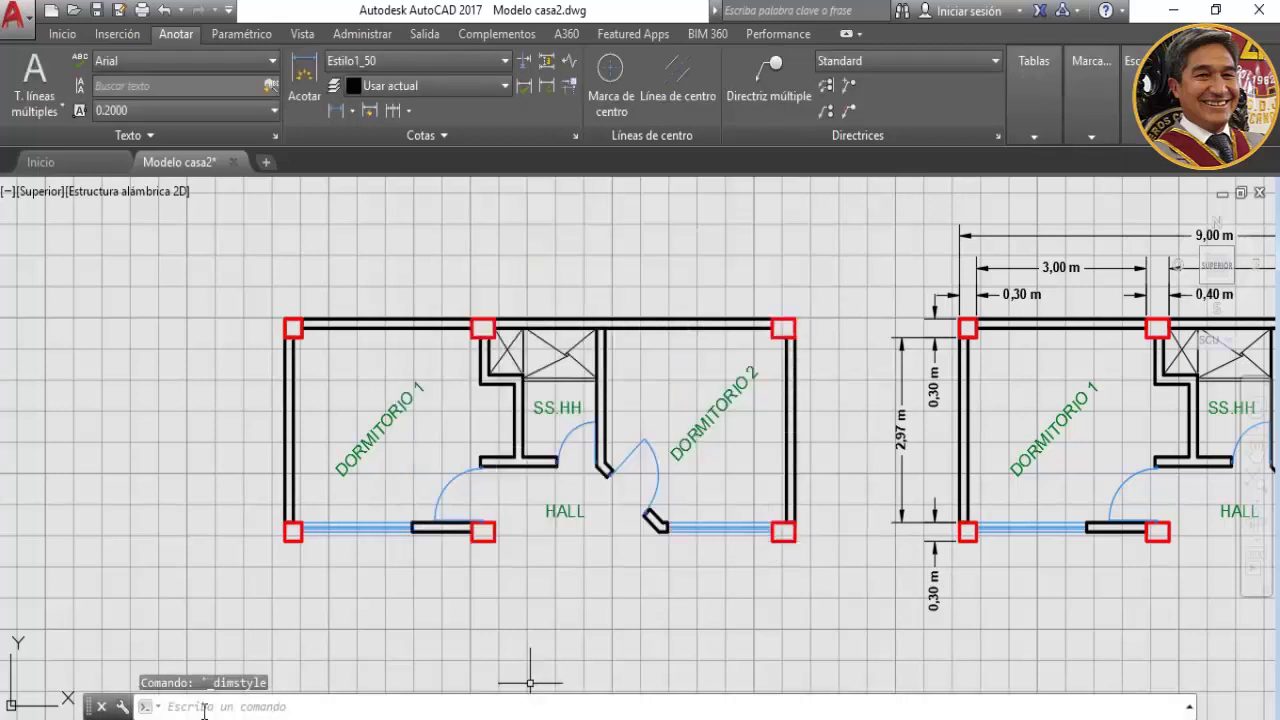
pyautogui.write('ACOstil')
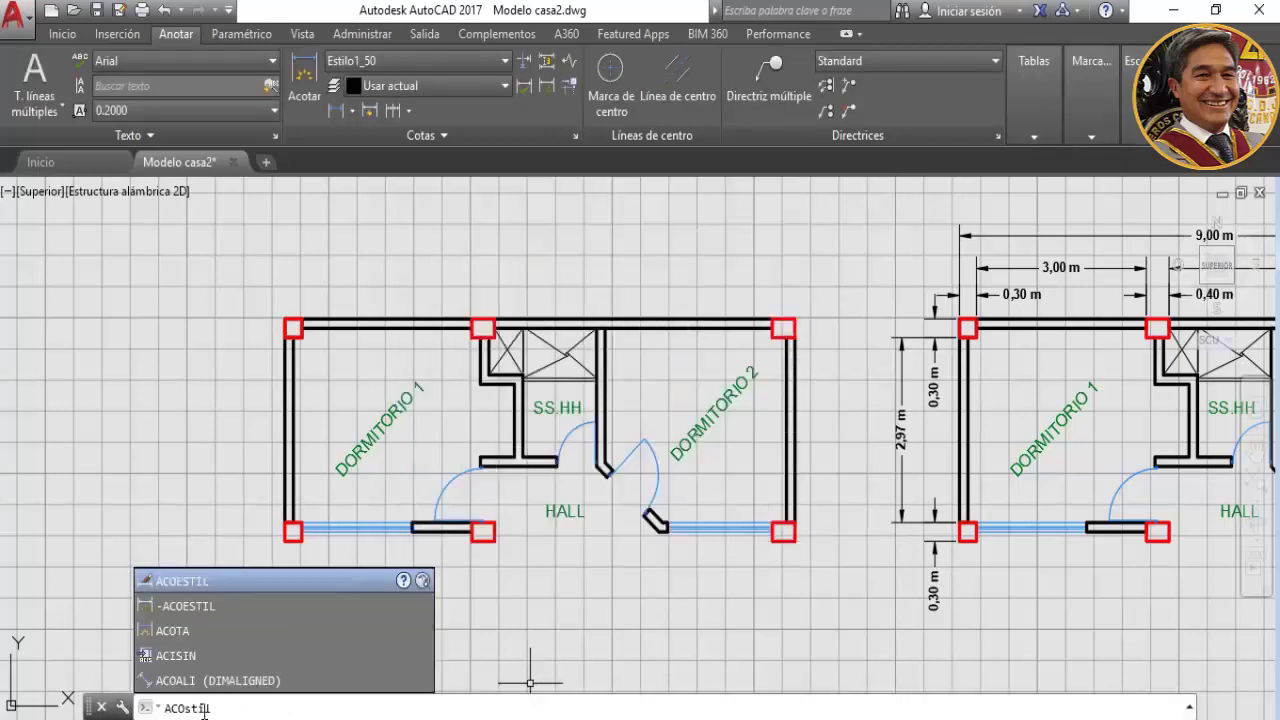
pyautogui.press('Return')
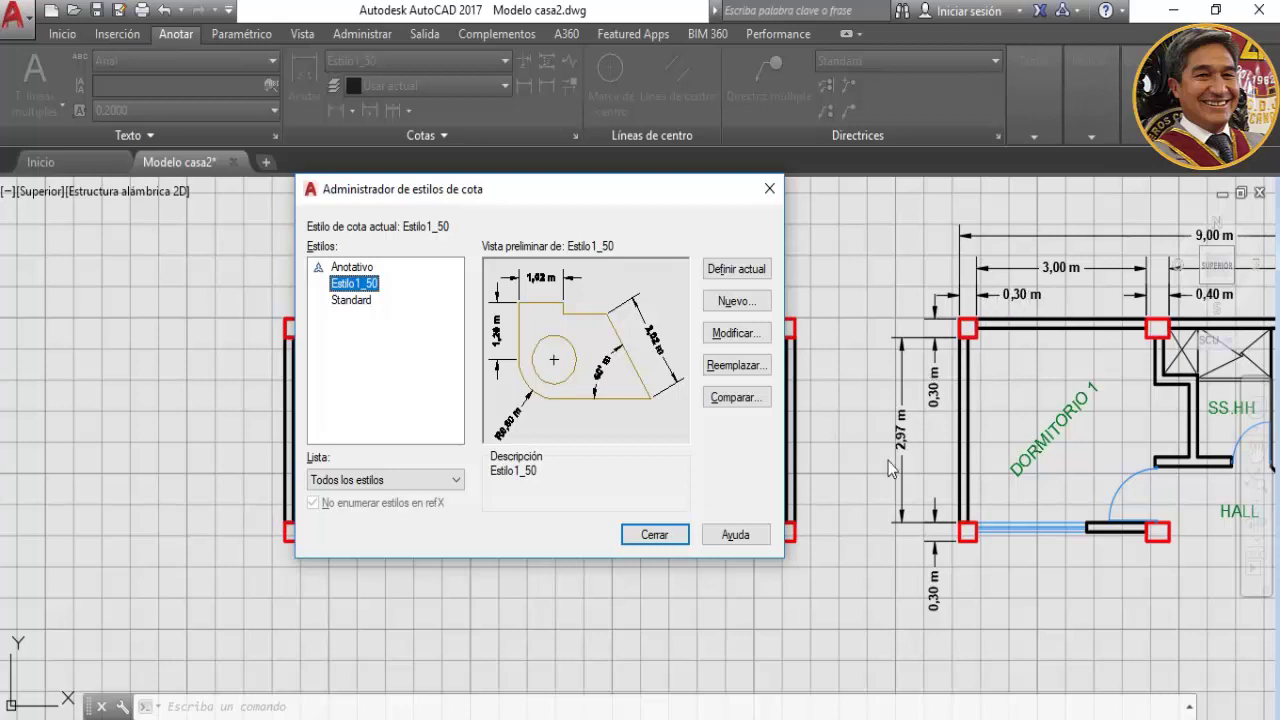
# Start a new dimension style called Personal, beginning from Standard, and continue to its settings
pyautogui.click(745, 303)
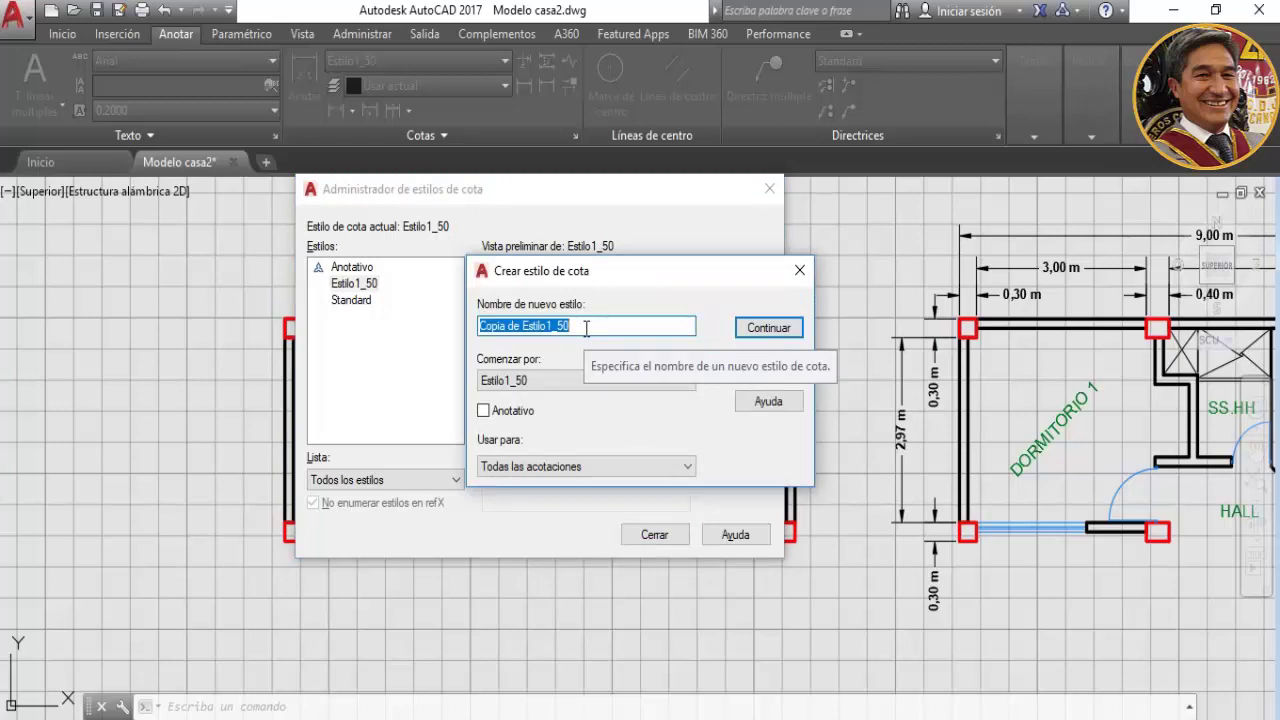
pyautogui.write('Personal')
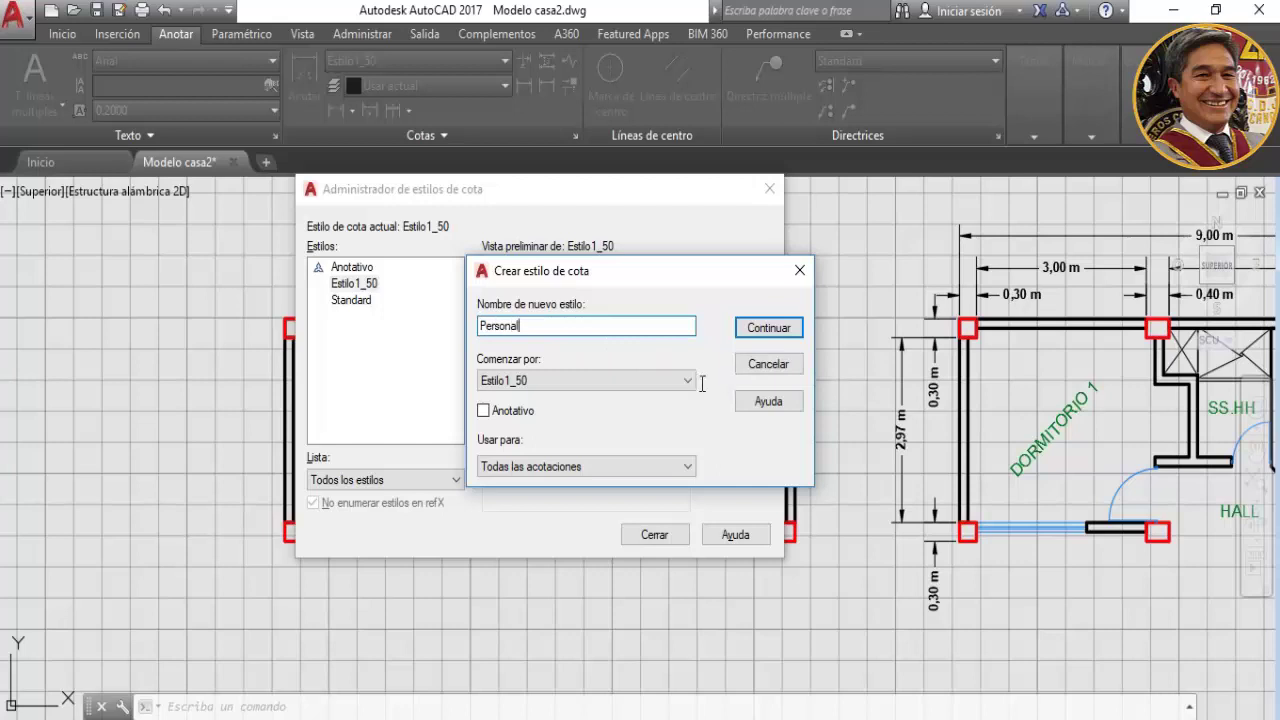
pyautogui.click(688, 381)
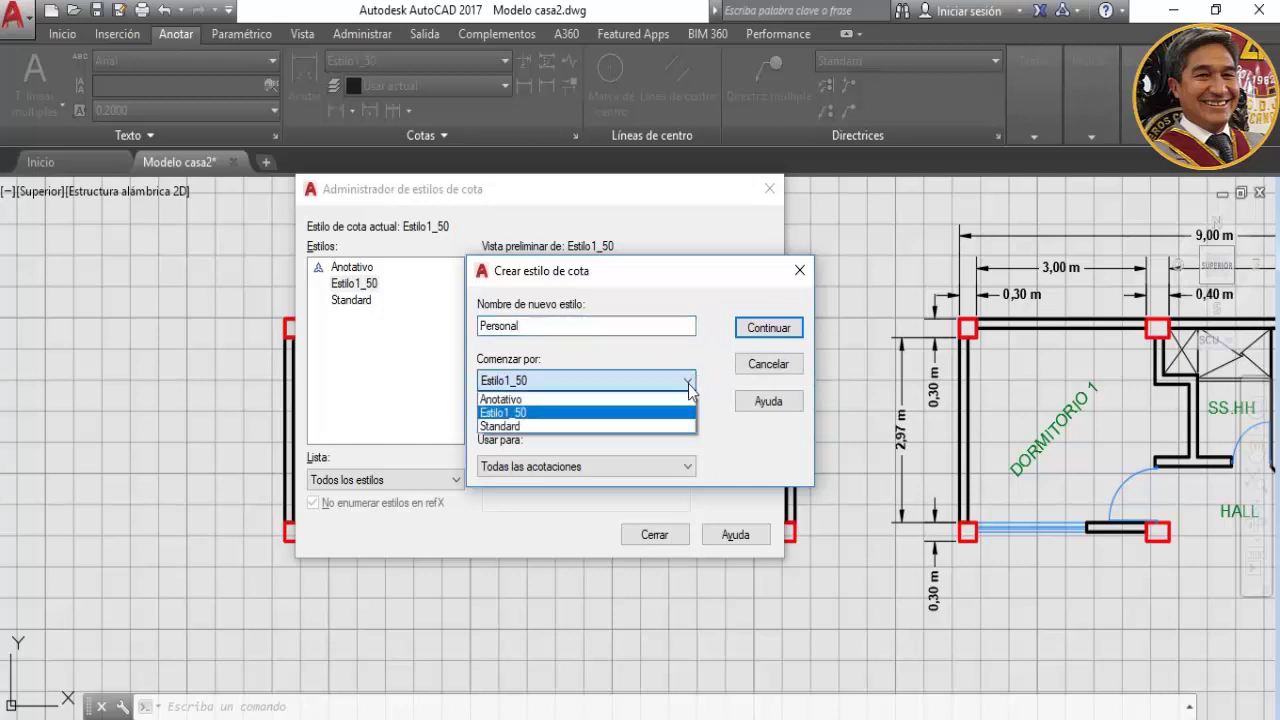
pyautogui.click(519, 428)
pyautogui.click(527, 326)
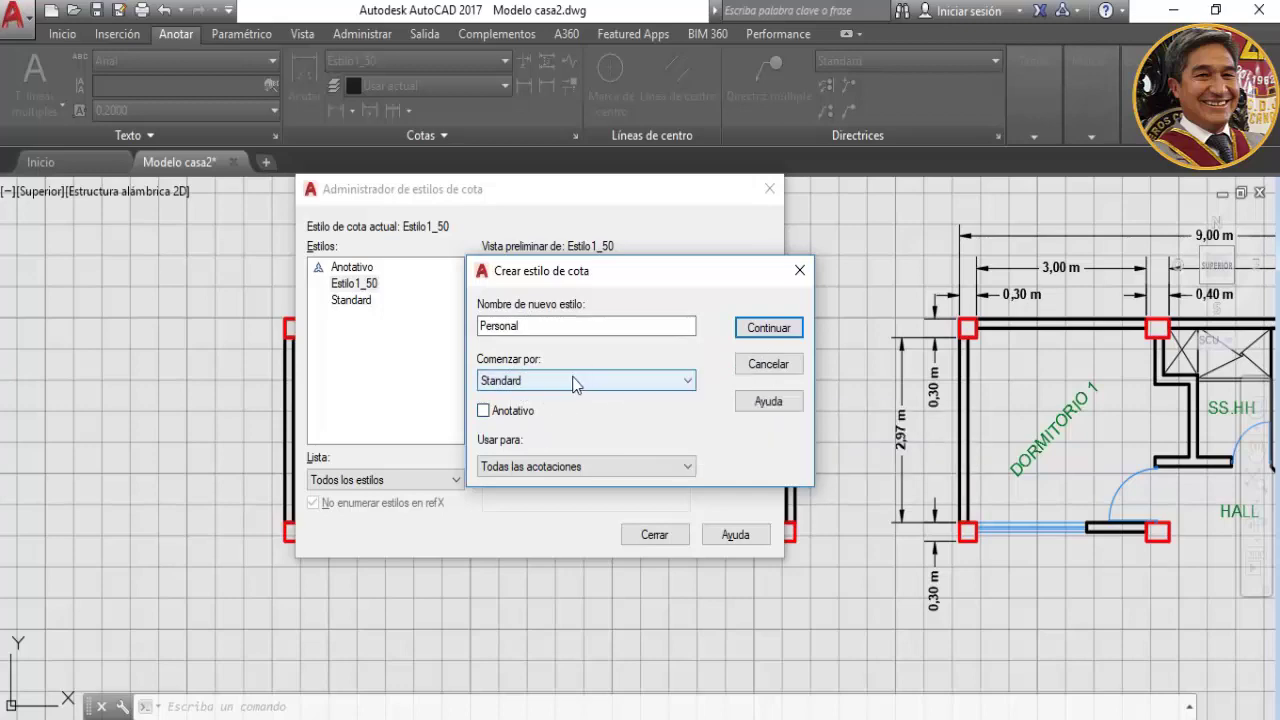
pyautogui.click(768, 332)
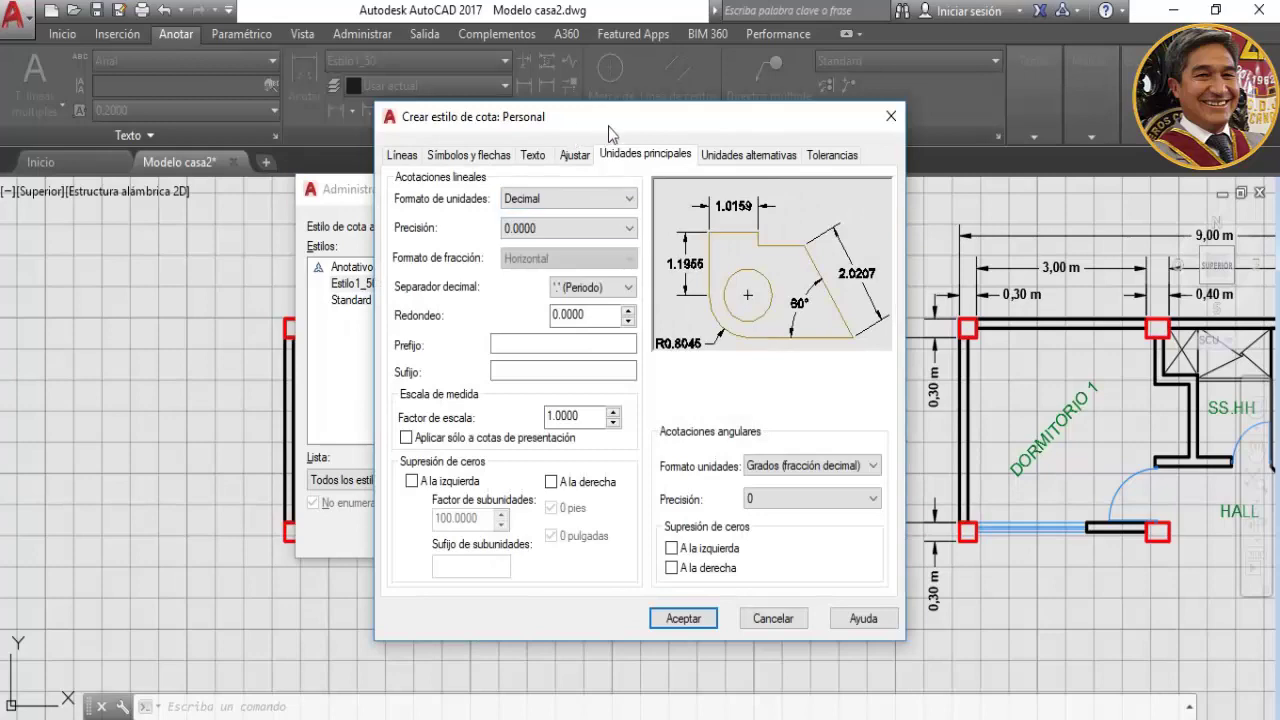
# Set the Personal style's arrow size to 2 under Símbolos y flechas
pyautogui.moveTo(614, 124); pyautogui.dragTo(530, 112)
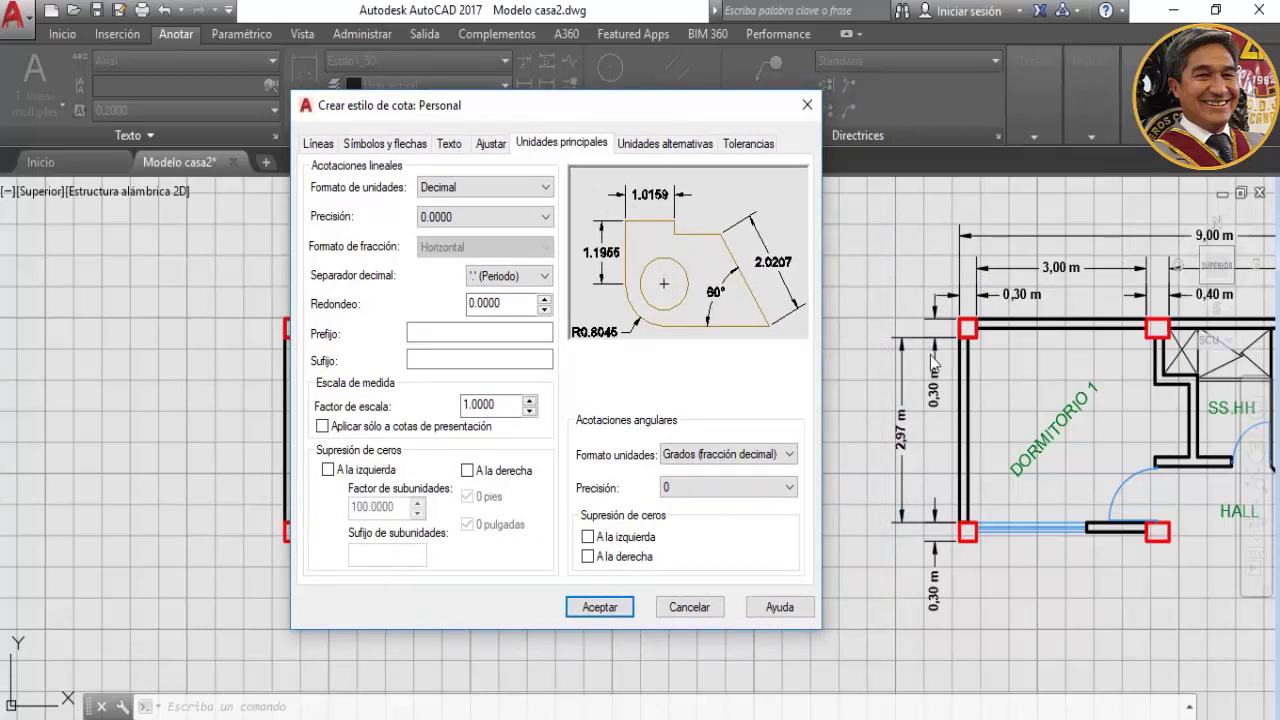
pyautogui.click(318, 144)
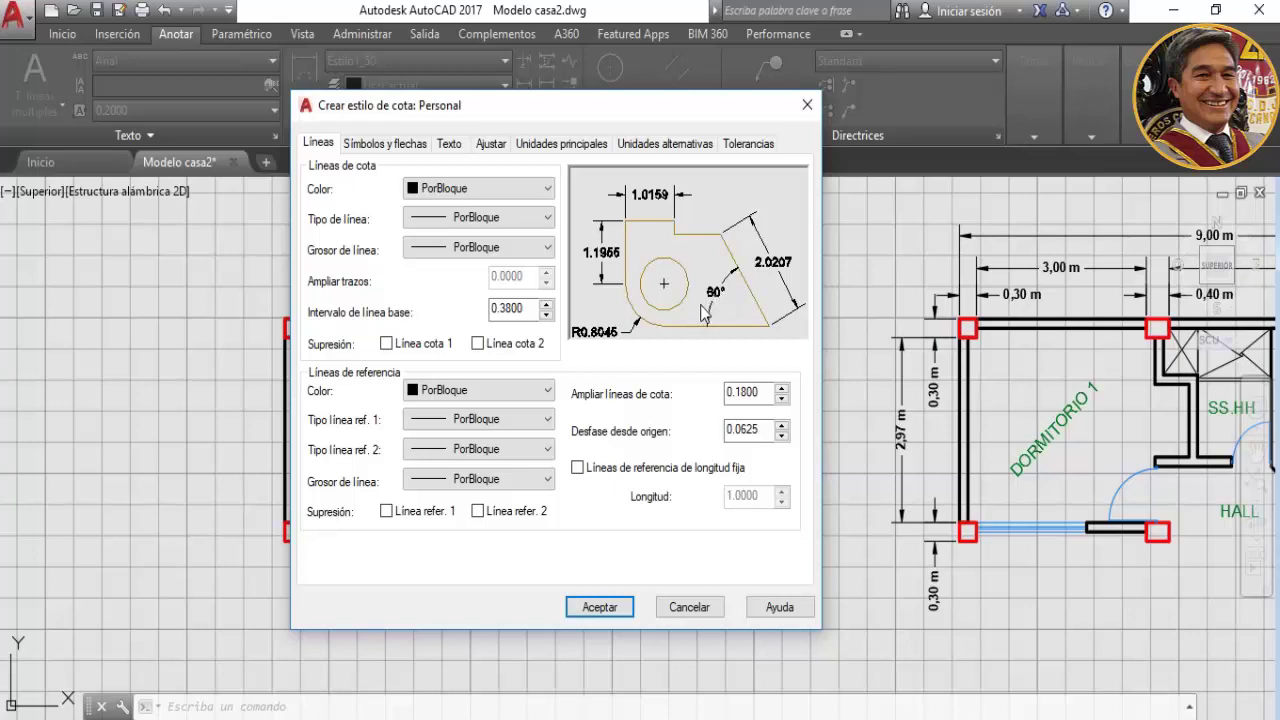
pyautogui.click(390, 146)
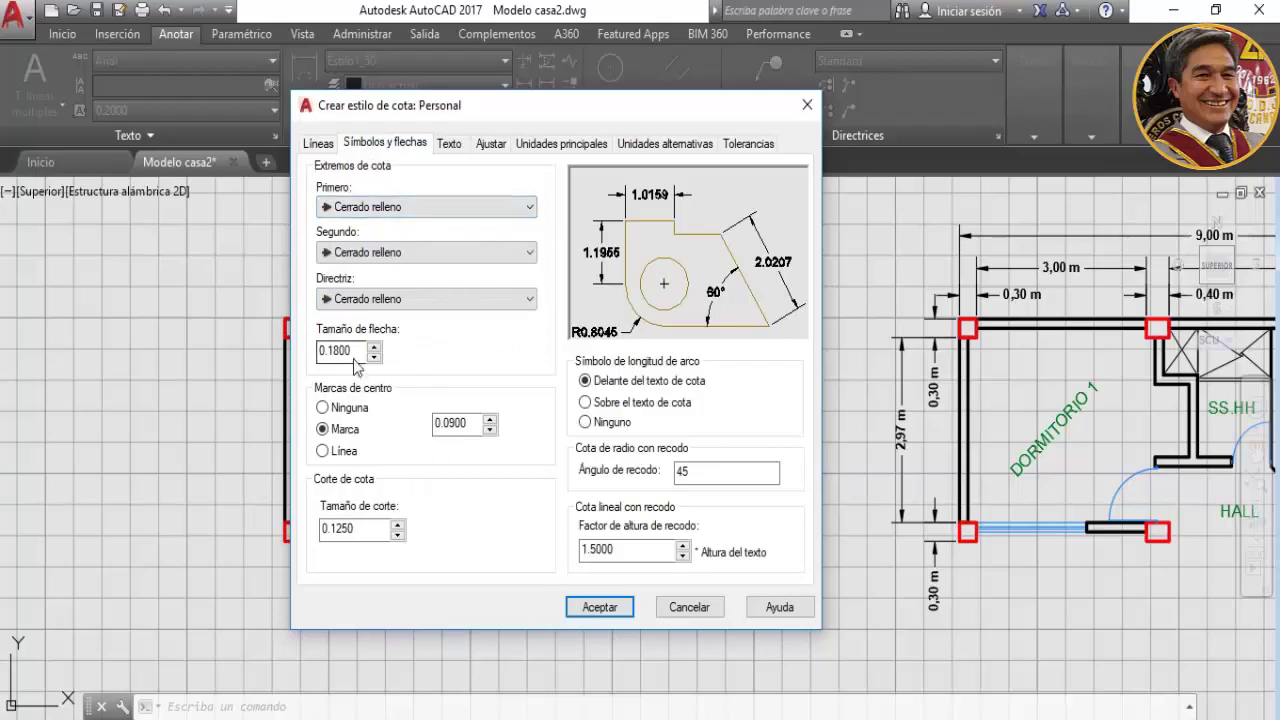
pyautogui.doubleClick(318, 351)
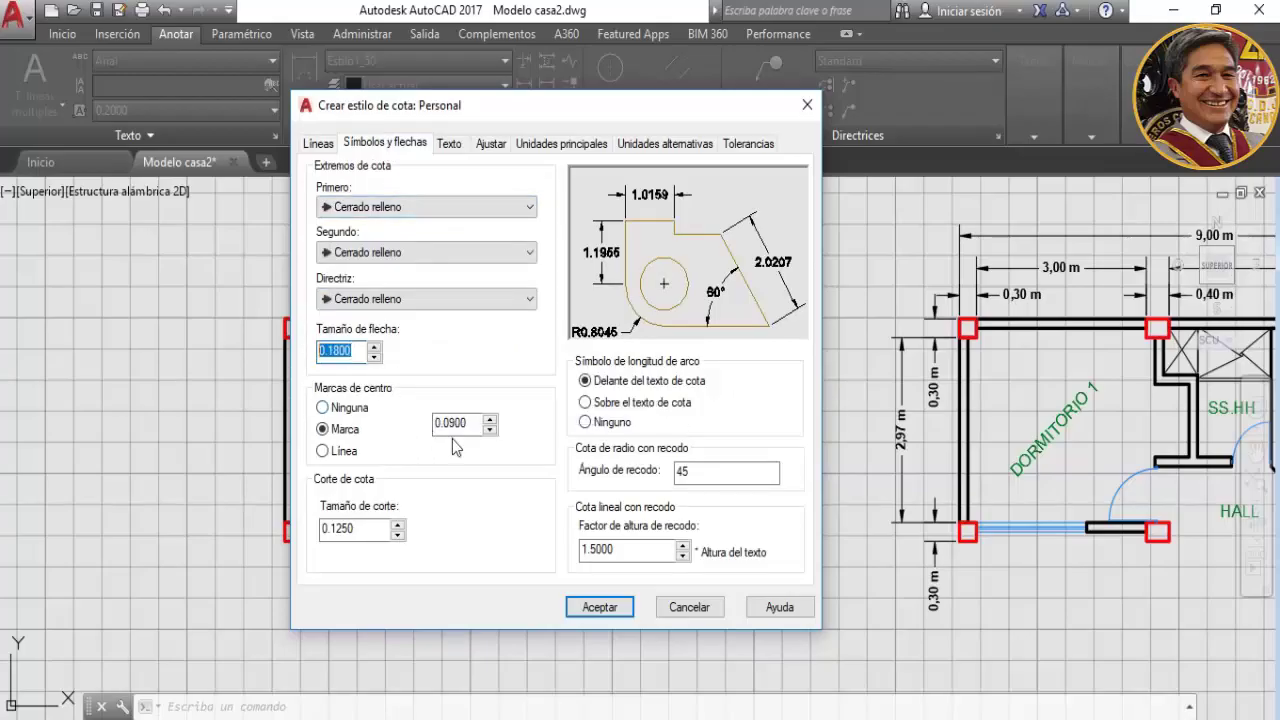
pyautogui.moveTo(452, 423)
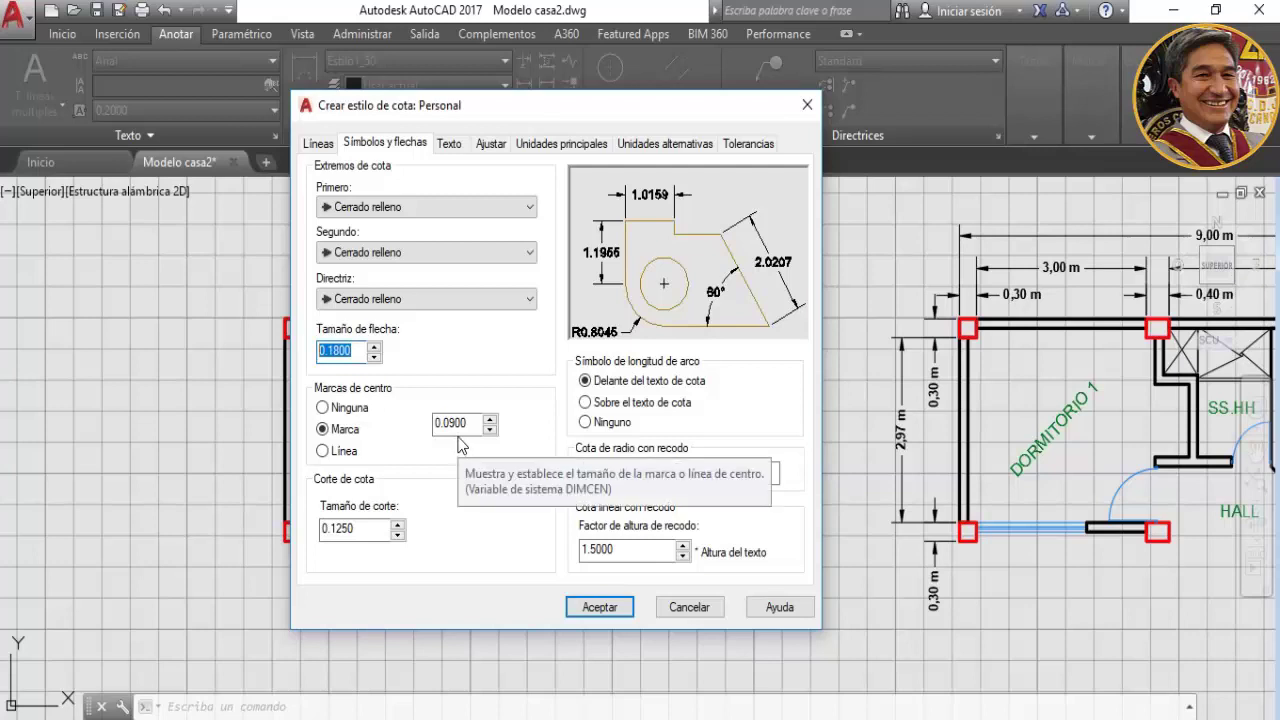
pyautogui.write('2')
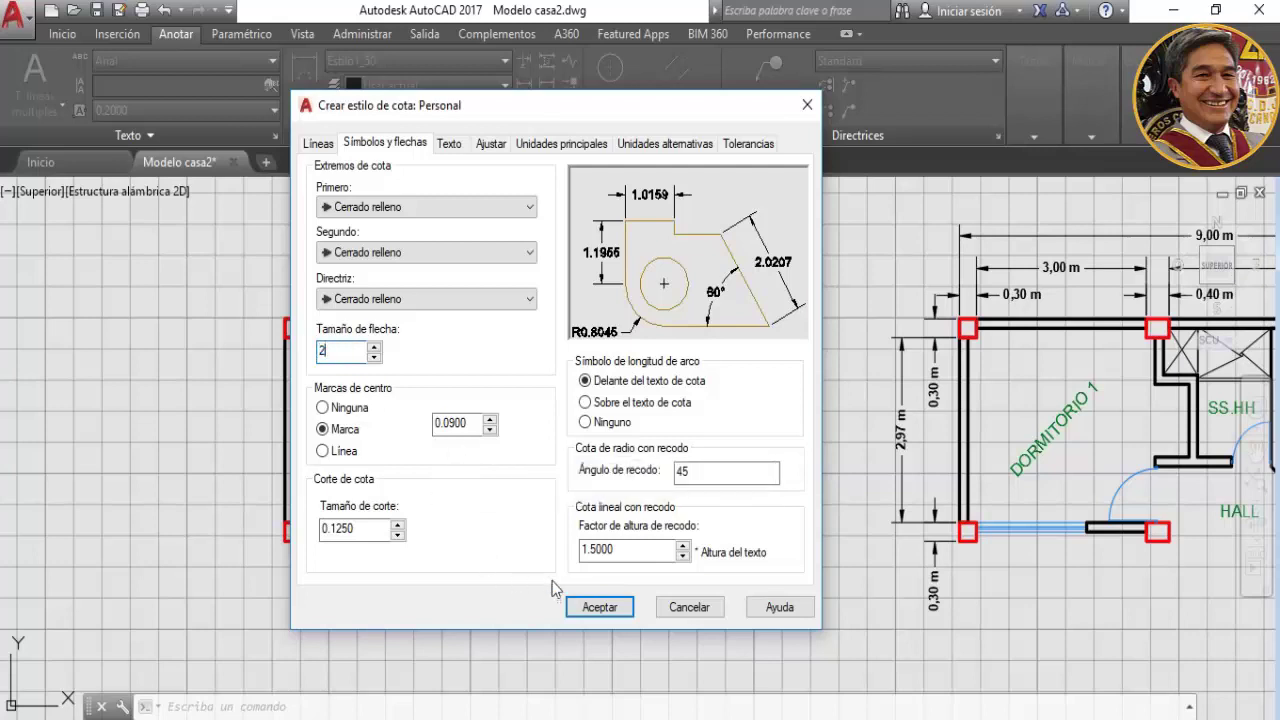
pyautogui.click(449, 143)
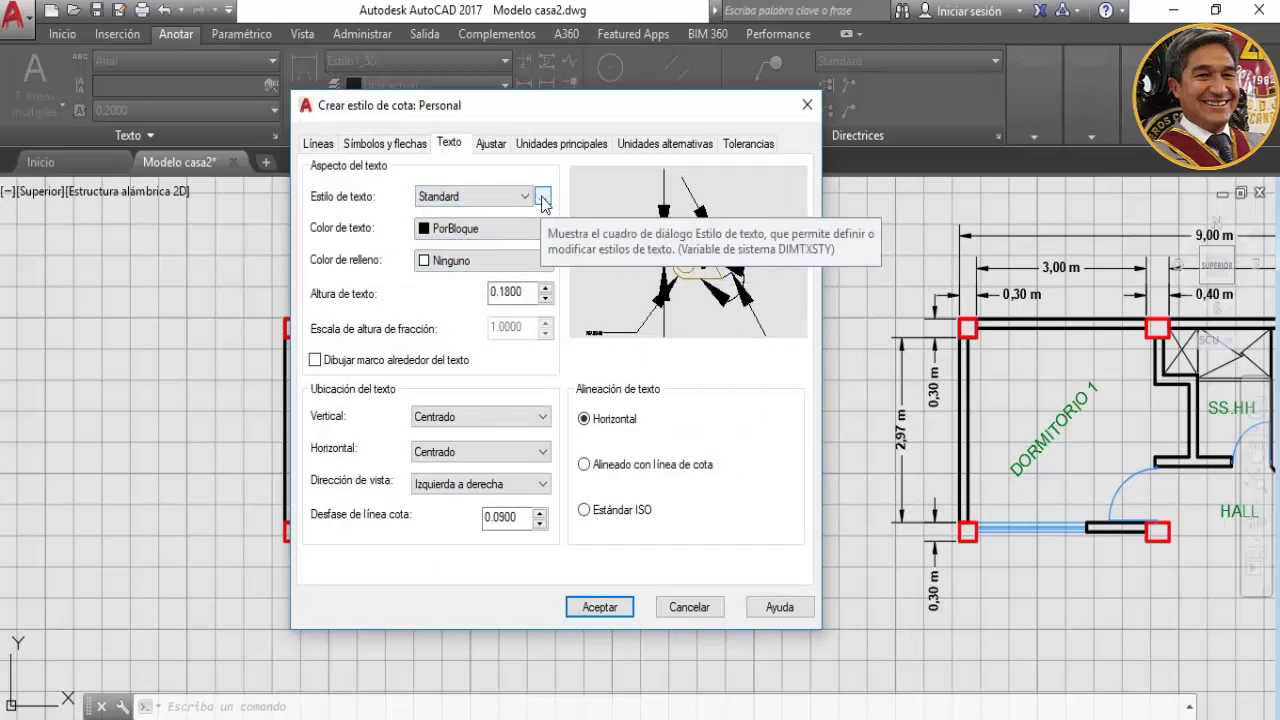
# Change the Standard text style to Arial, Negrita (bold), and apply it
pyautogui.click(542, 199)
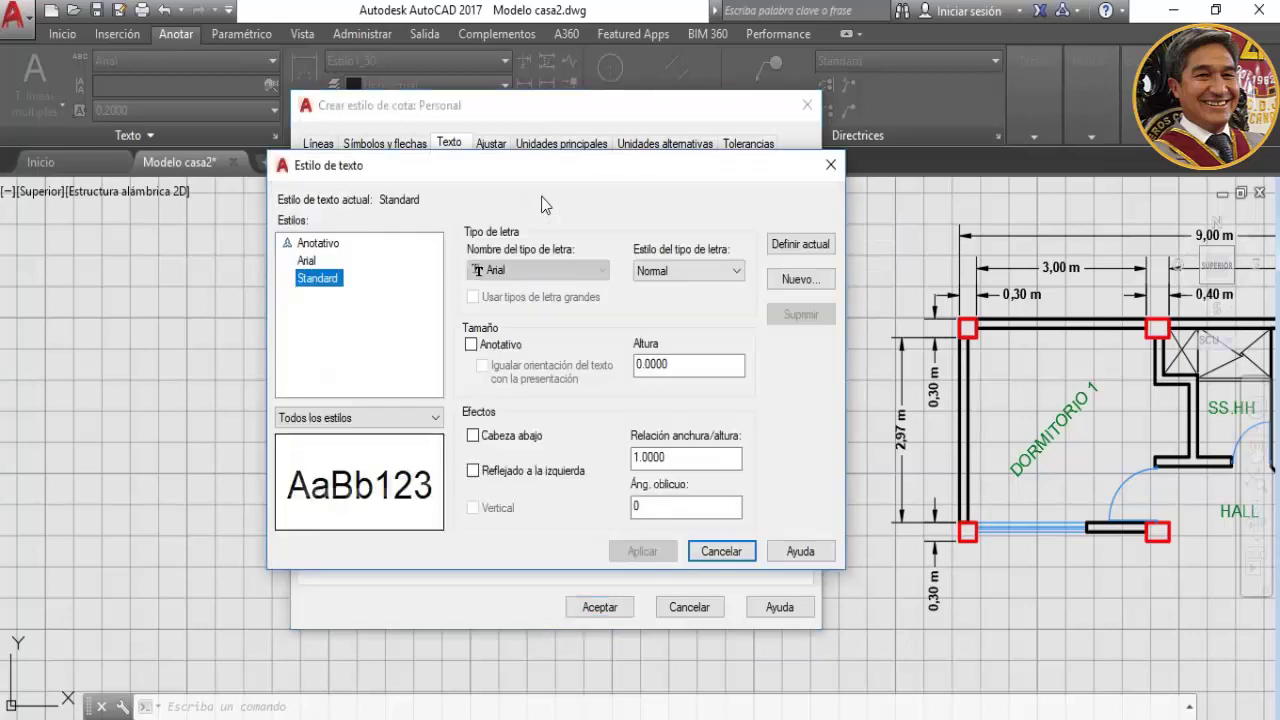
pyautogui.click(568, 279)
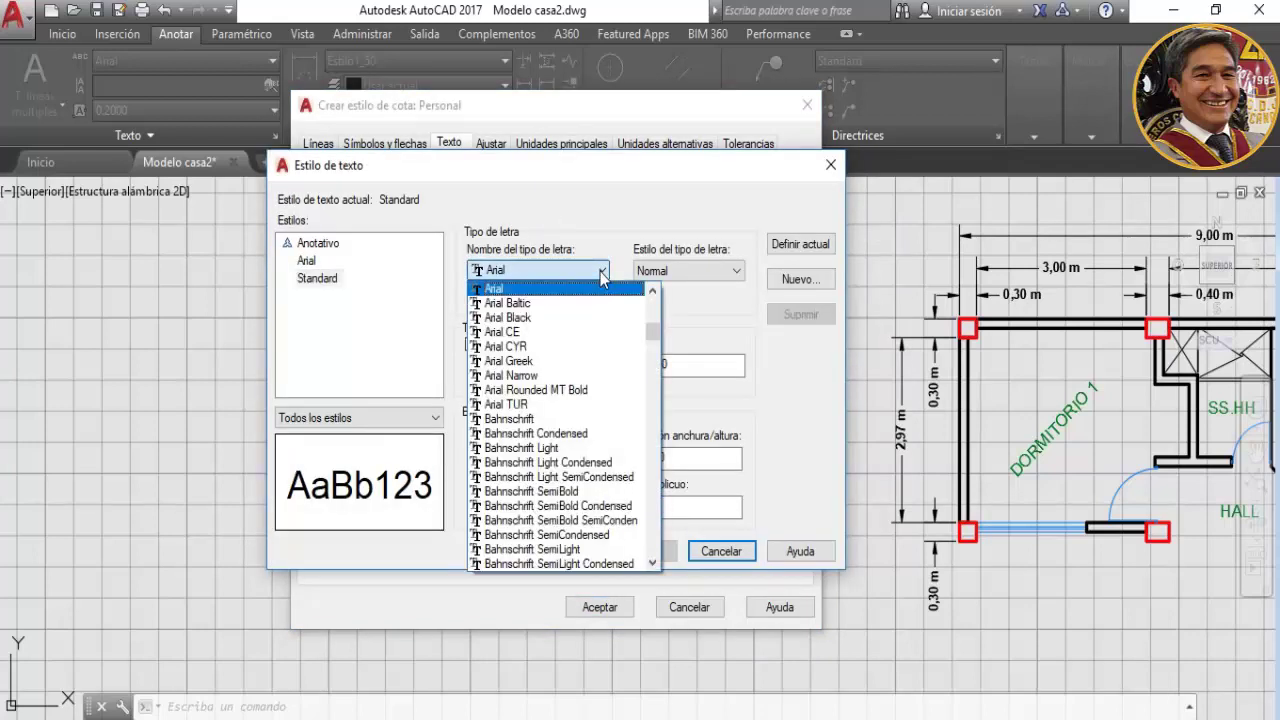
pyautogui.click(494, 288)
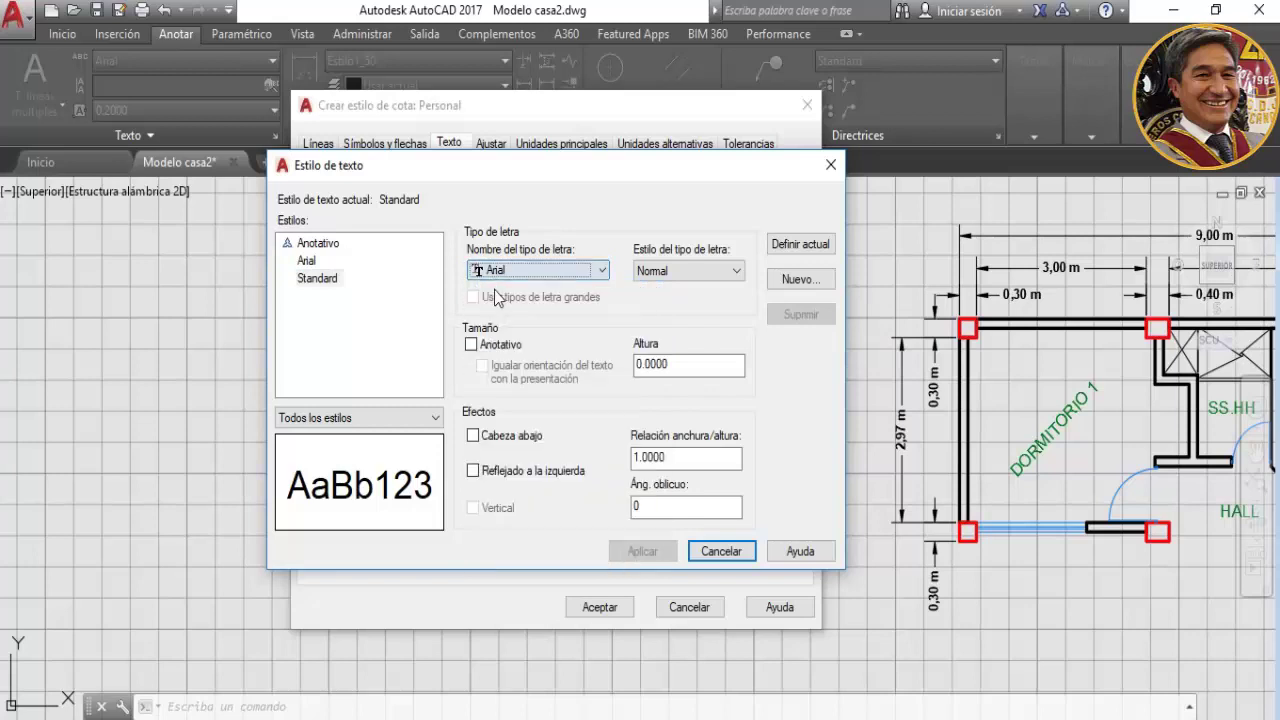
pyautogui.click(738, 271)
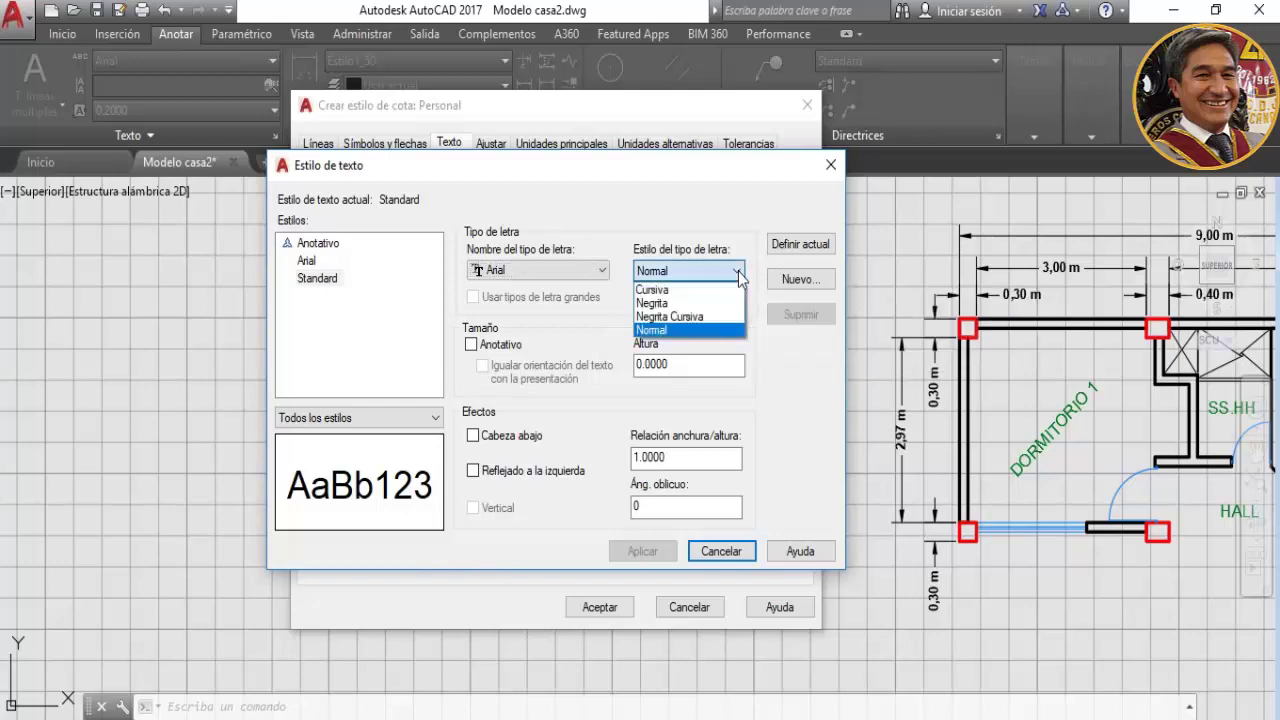
pyautogui.click(669, 303)
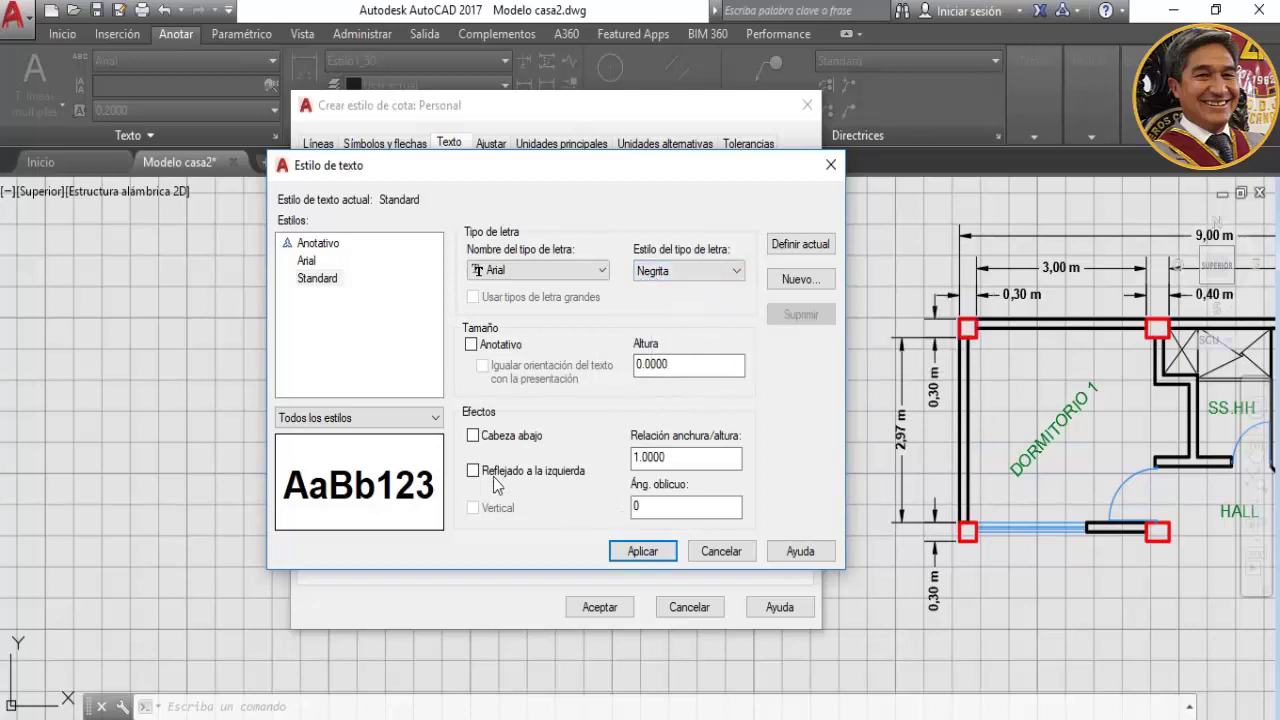
pyautogui.click(643, 552)
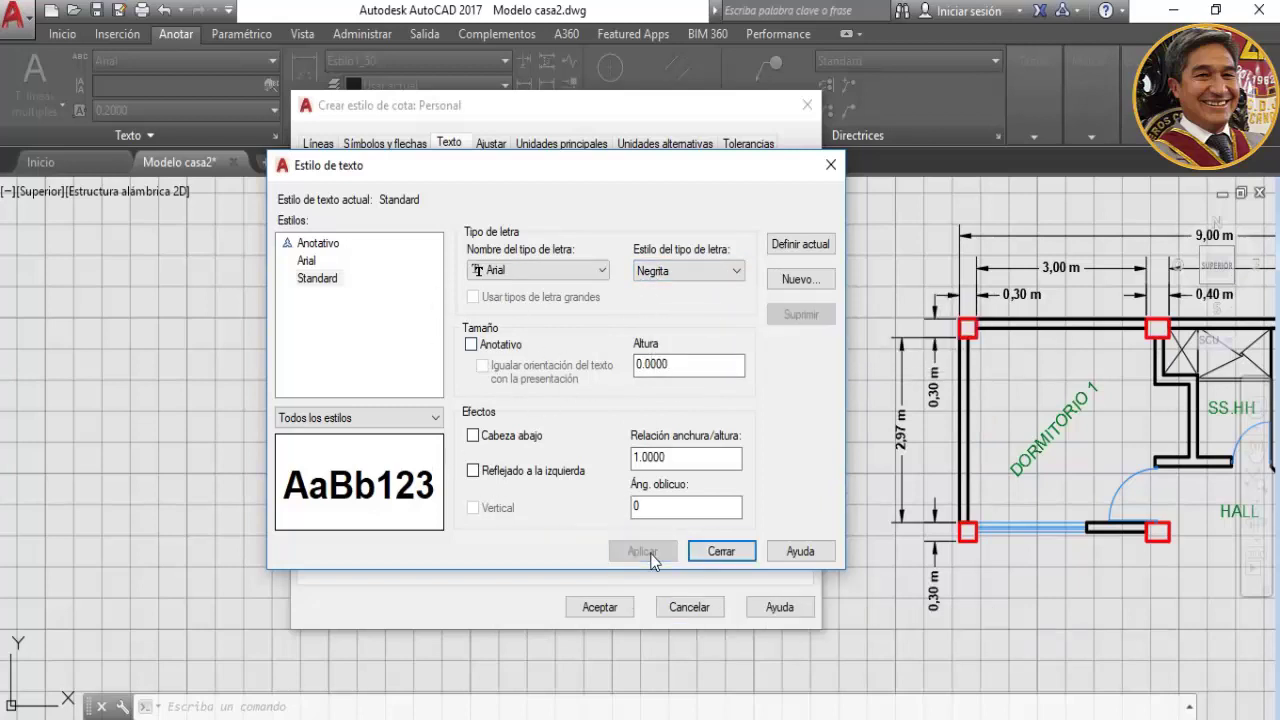
pyautogui.click(712, 553)
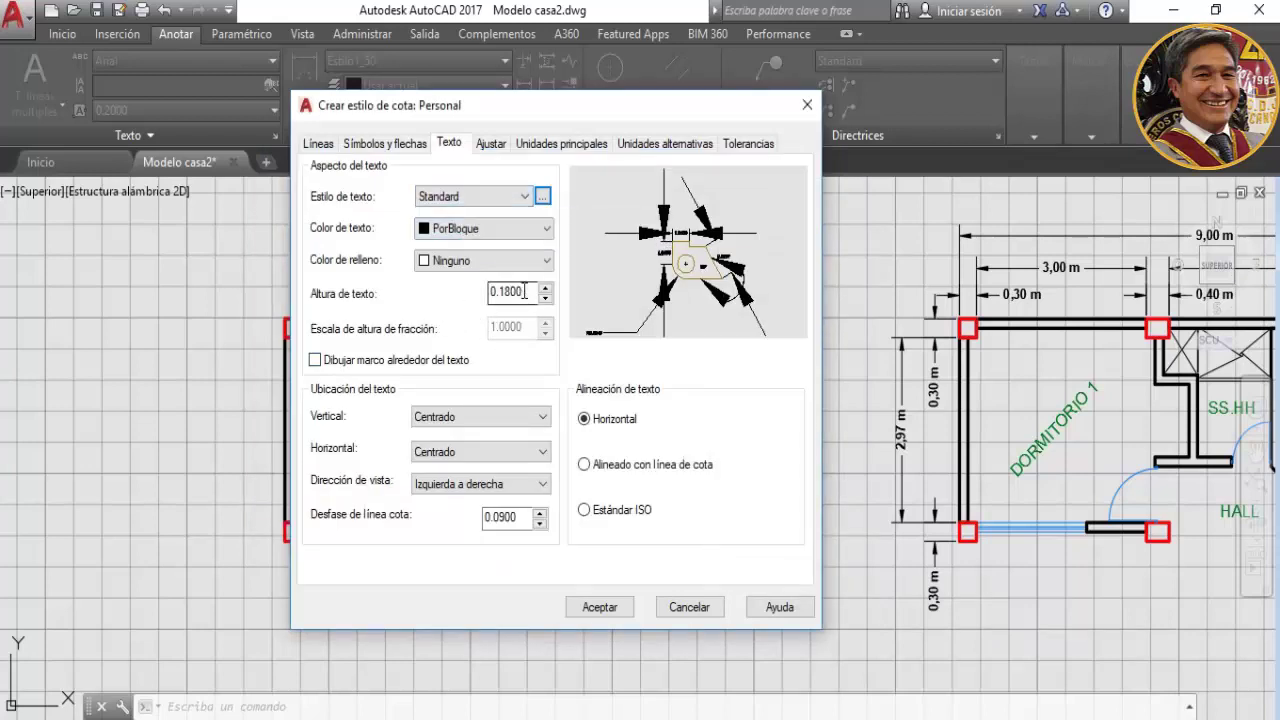
# Set the Personal style's text height to 1.5
pyautogui.moveTo(525, 291); pyautogui.dragTo(493, 294)
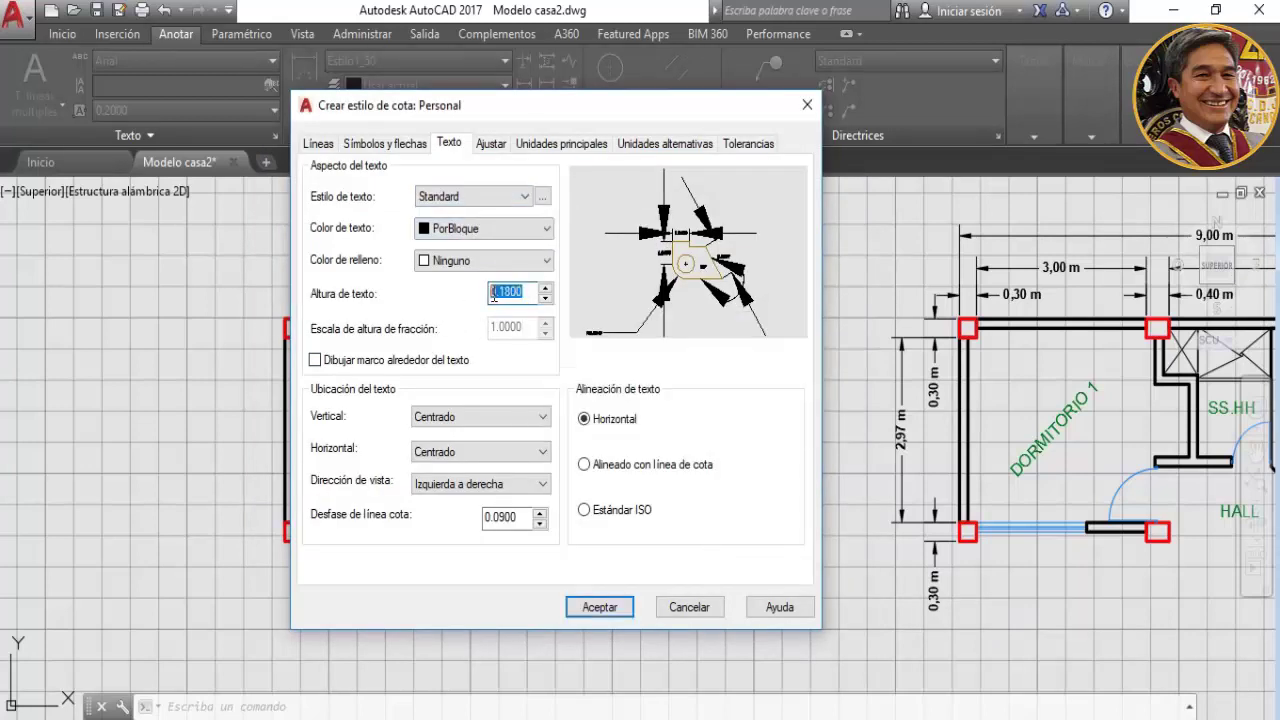
pyautogui.click(377, 146)
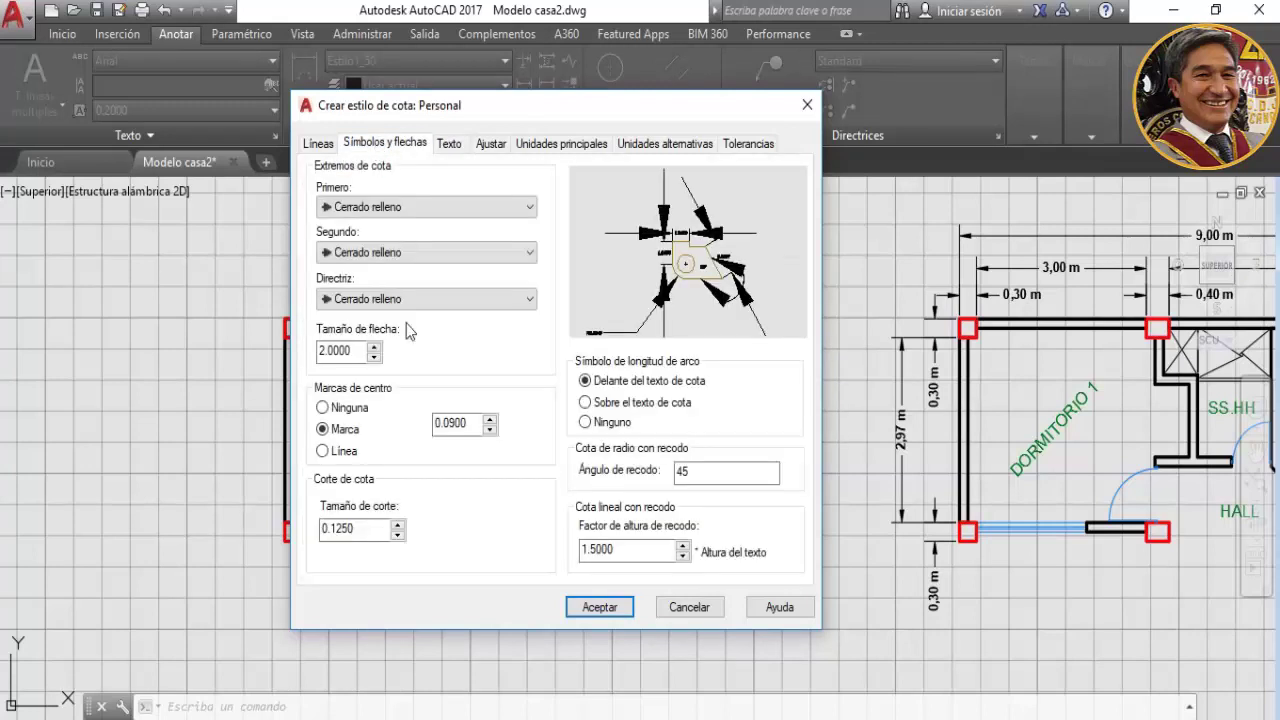
pyautogui.click(448, 146)
pyautogui.click(525, 295)
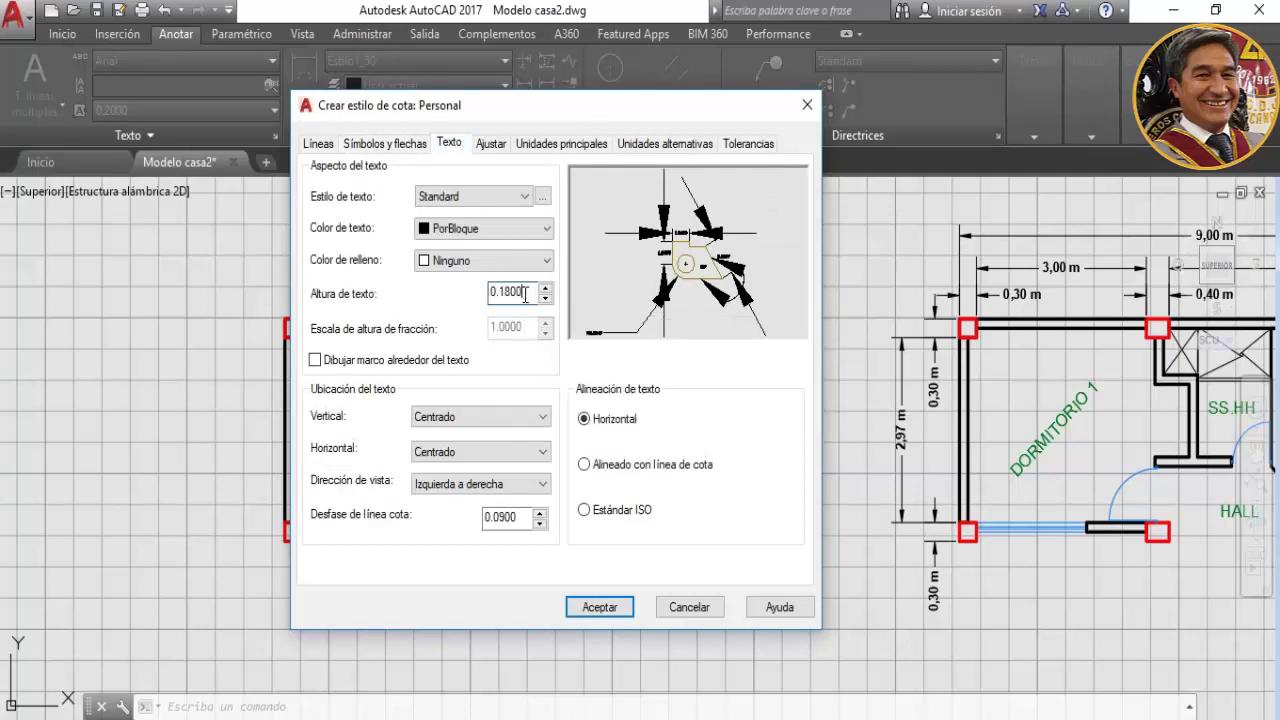
pyautogui.moveTo(525, 295); pyautogui.dragTo(488, 293)
pyautogui.write('1.5')
# Align text with the dimension line and keep vertical placement Centrado
pyautogui.click(585, 466)
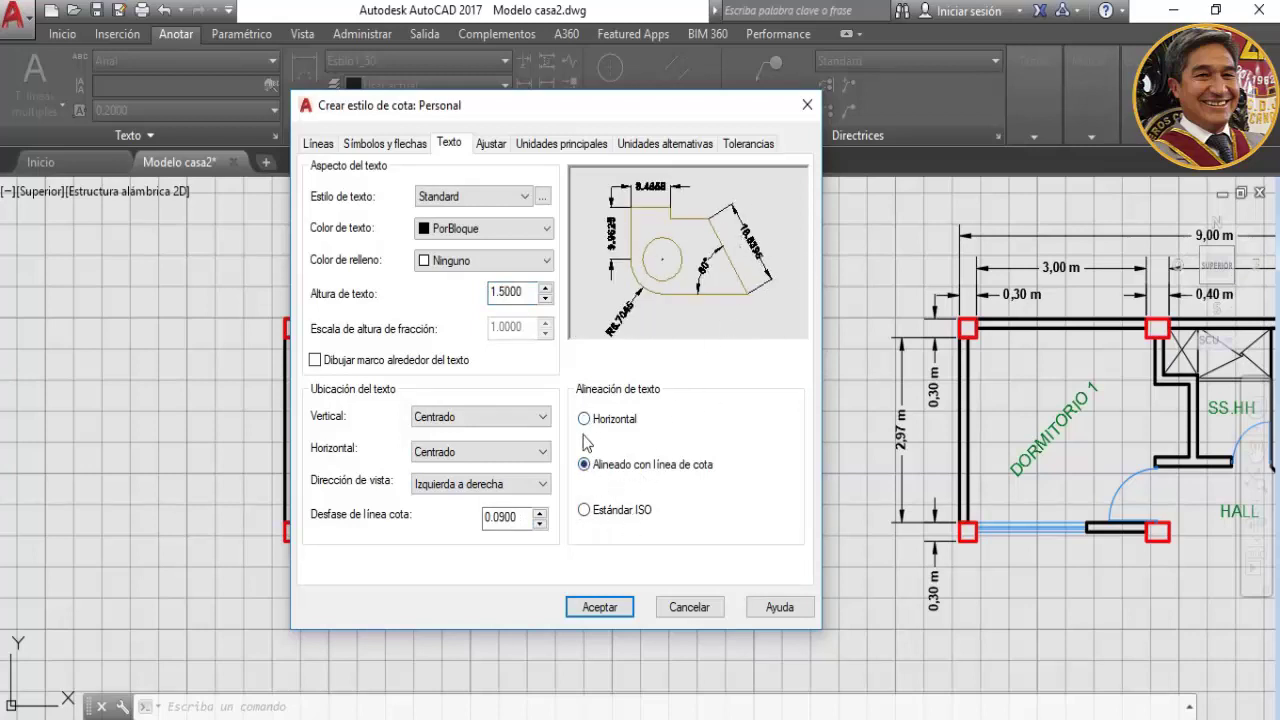
pyautogui.click(585, 510)
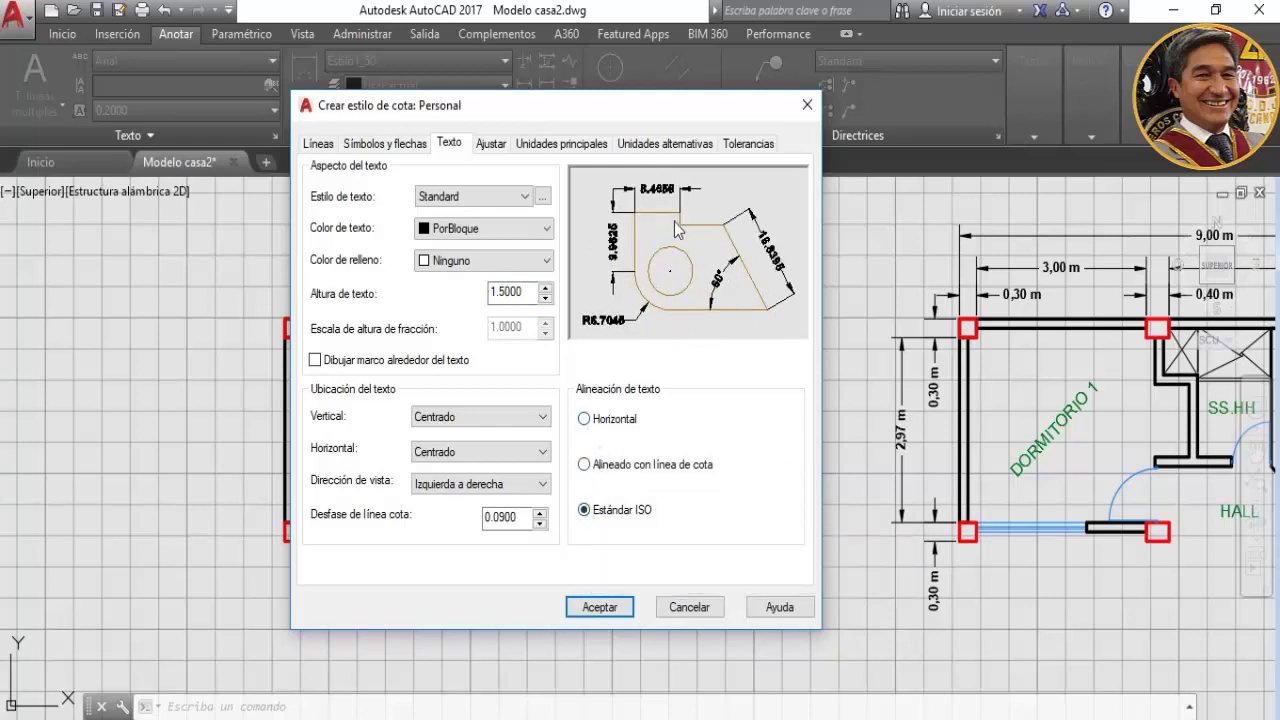
pyautogui.click(584, 465)
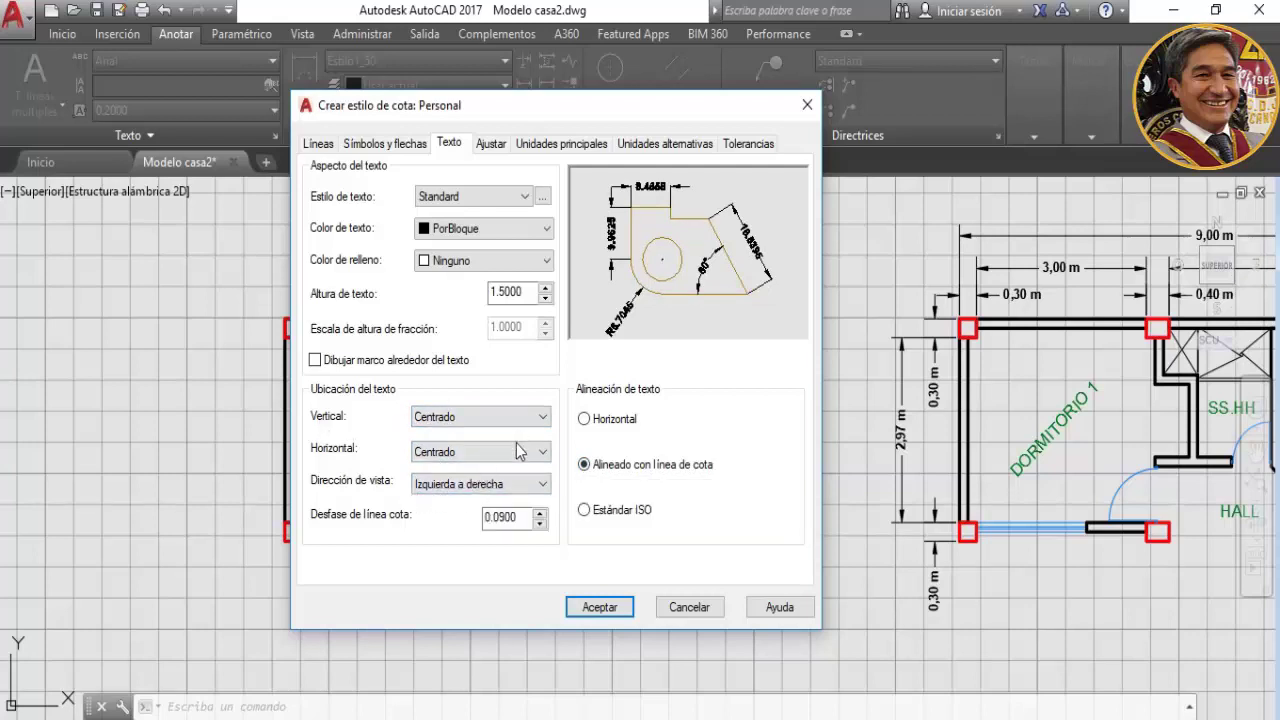
pyautogui.click(544, 424)
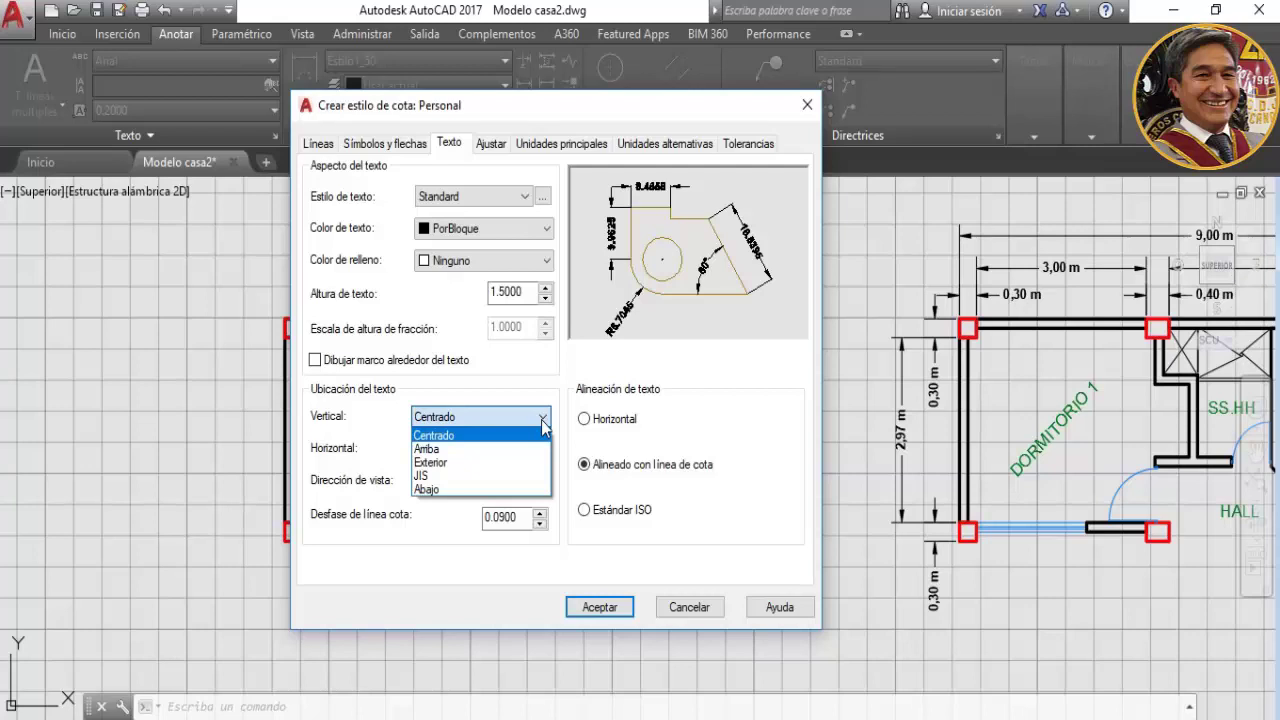
pyautogui.click(470, 449)
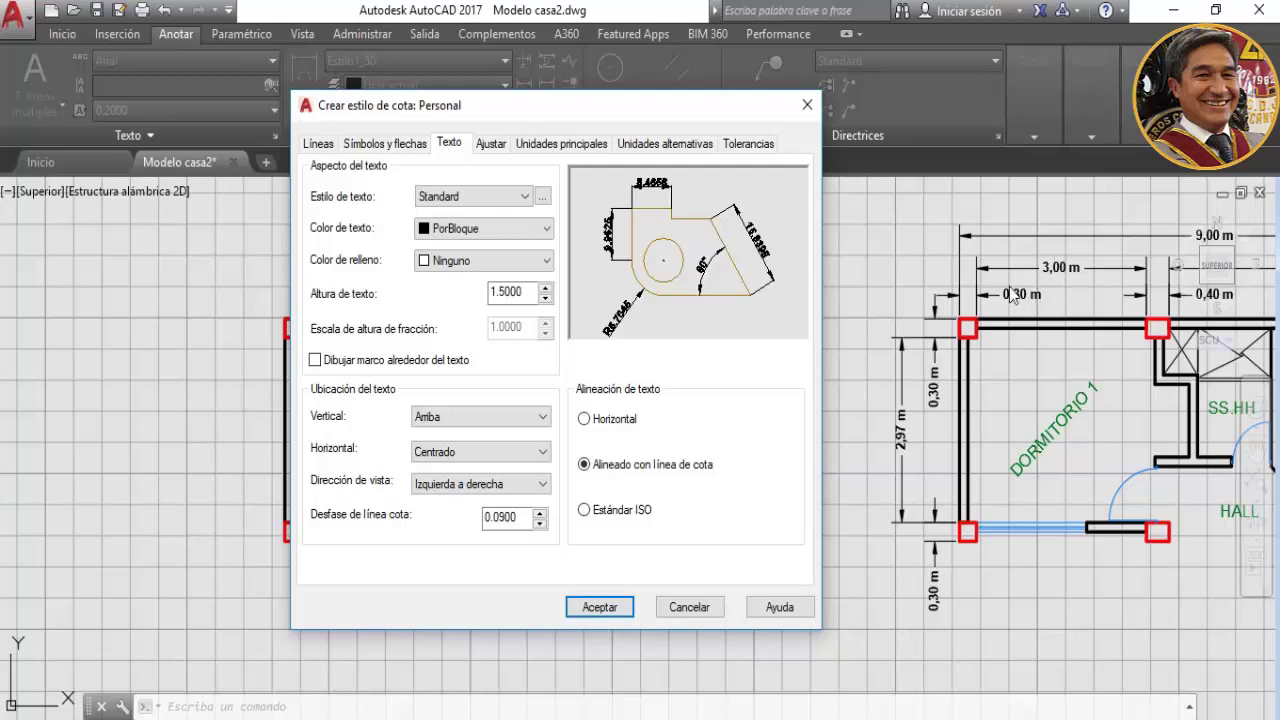
pyautogui.click(540, 416)
pyautogui.click(485, 436)
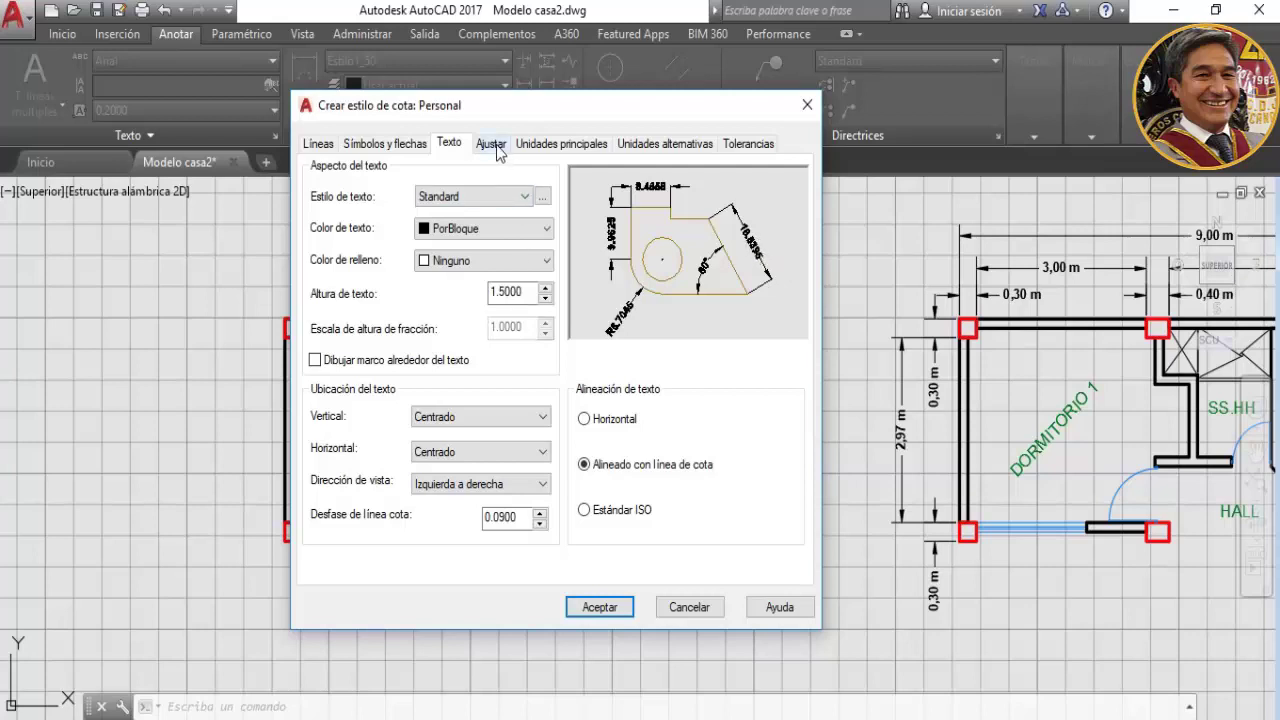
# On Unidades principales, choose 0.00 linear precision and Coma (',') as decimal separator
pyautogui.click(548, 148)
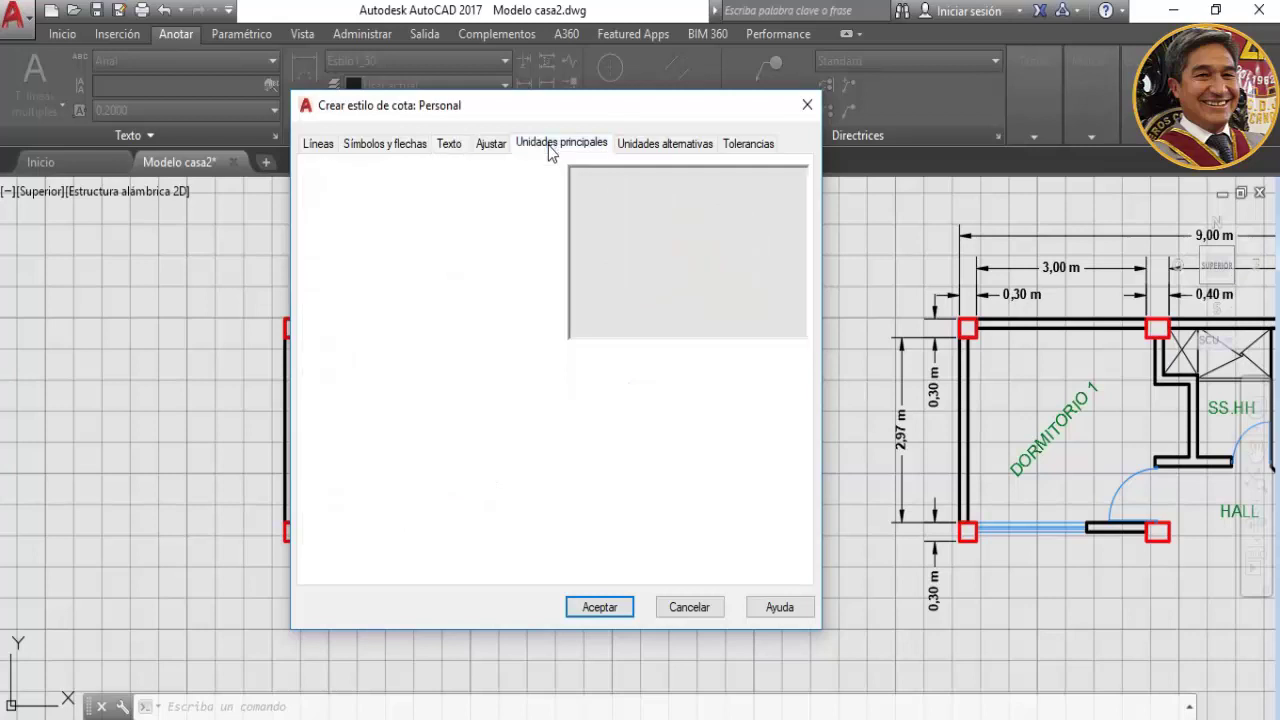
pyautogui.click(546, 219)
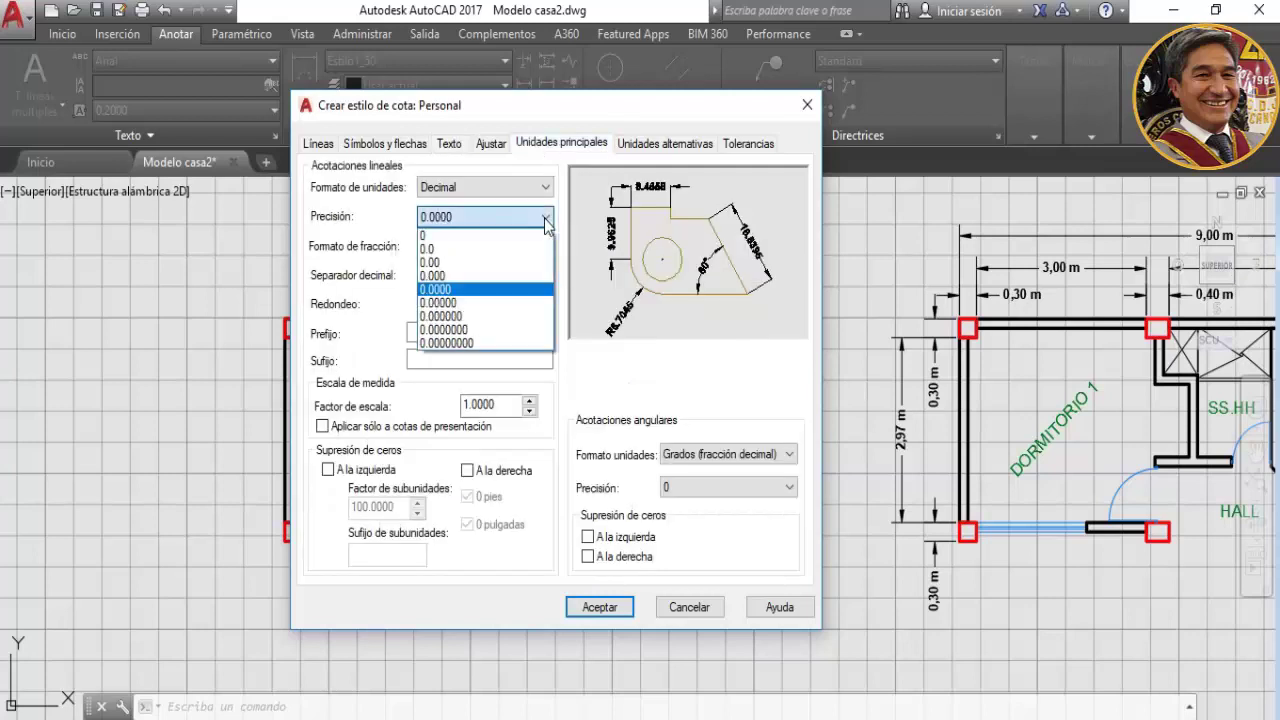
pyautogui.click(448, 263)
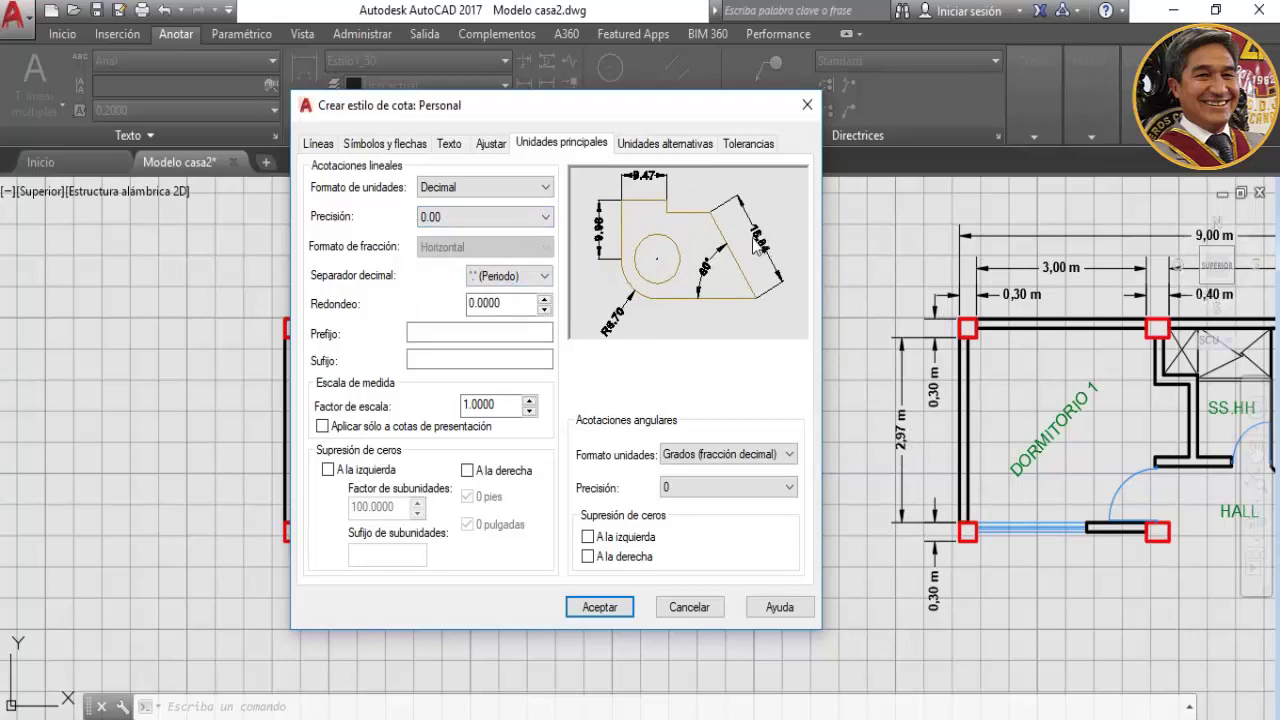
pyautogui.click(546, 216)
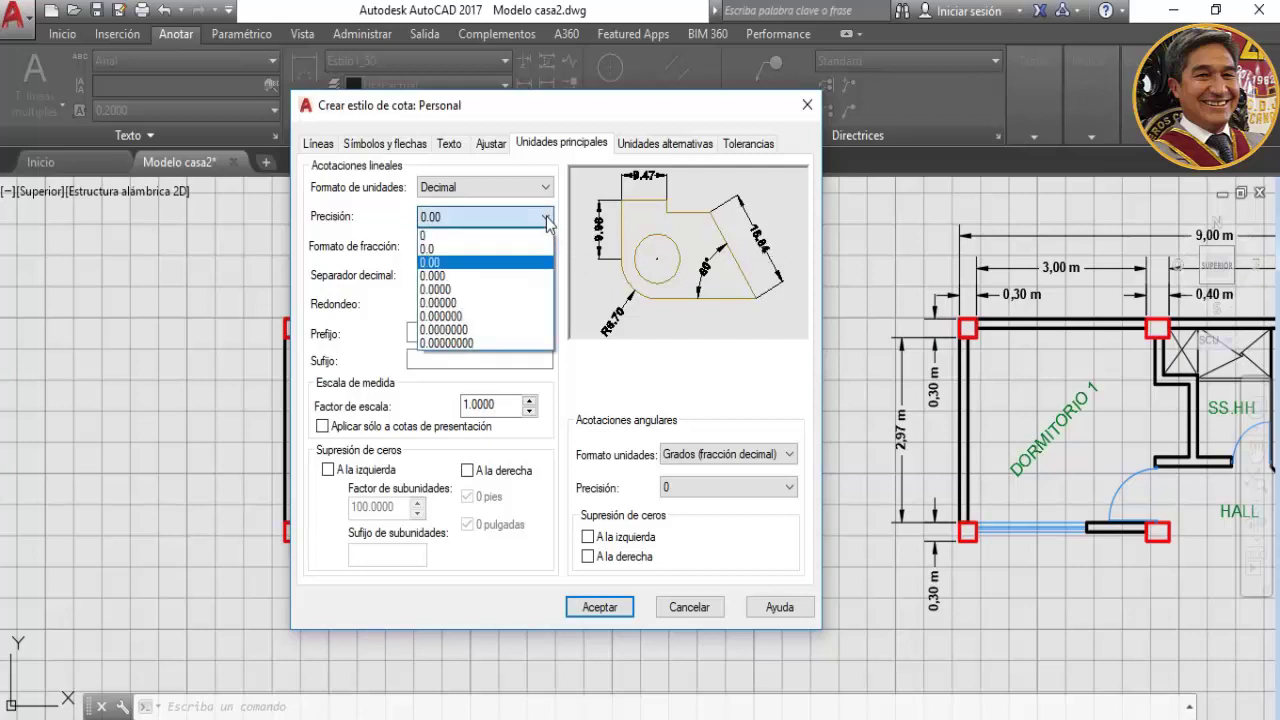
pyautogui.click(488, 289)
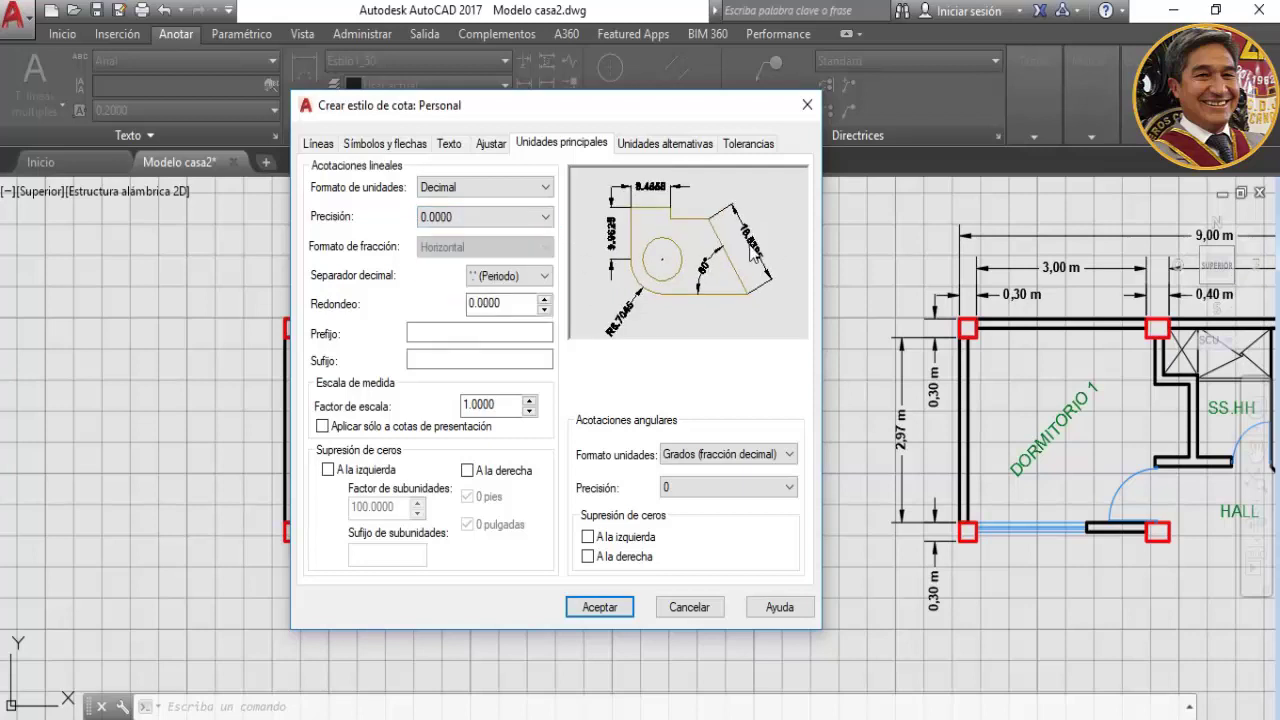
pyautogui.click(546, 217)
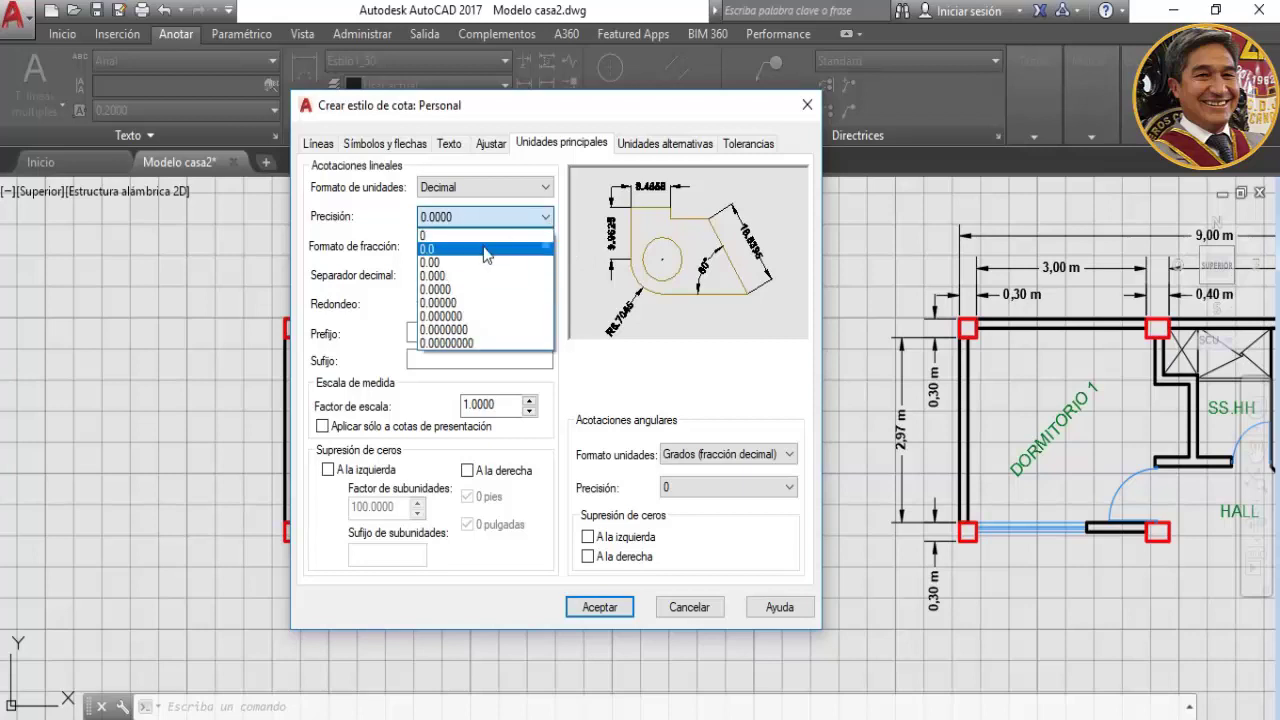
pyautogui.click(455, 262)
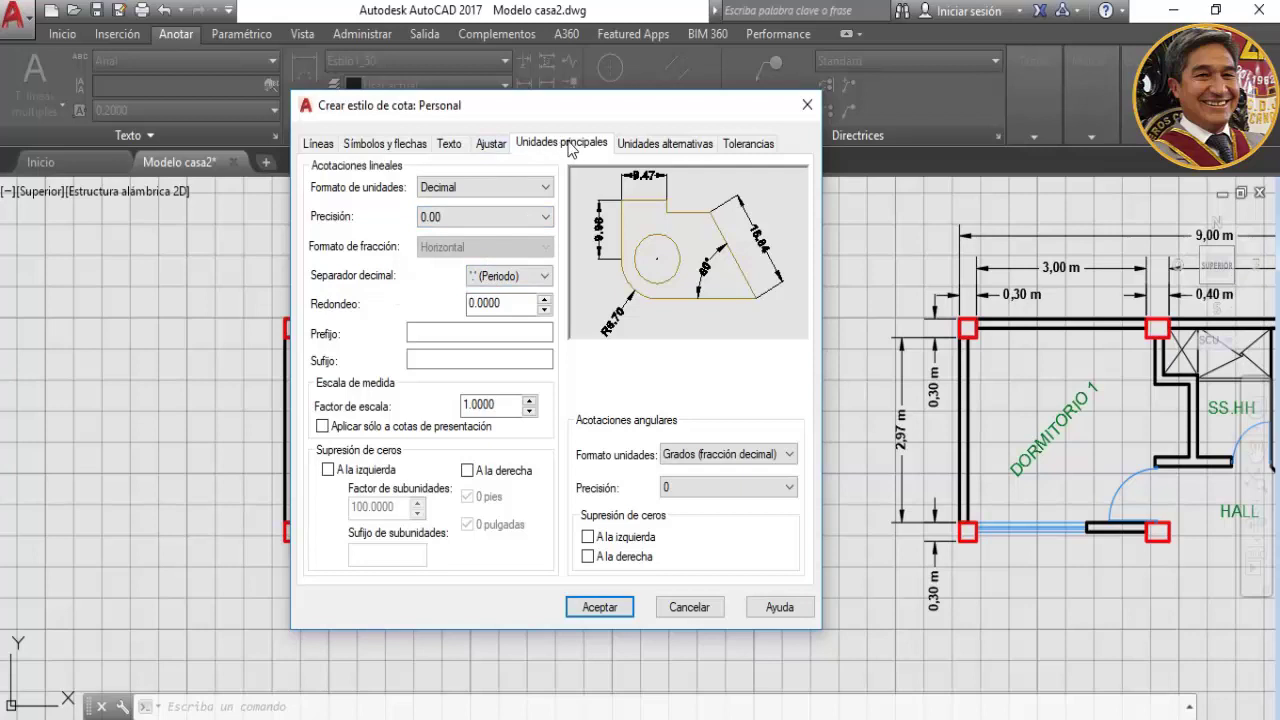
pyautogui.click(541, 279)
pyautogui.click(495, 308)
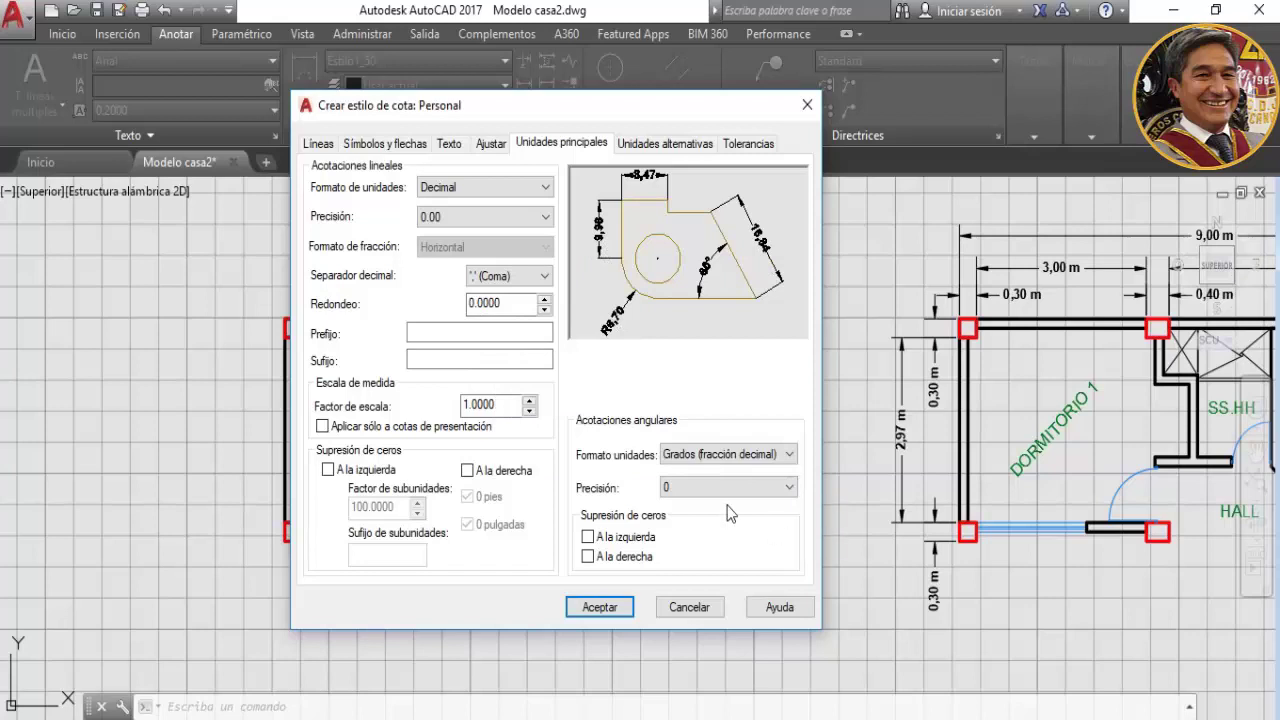
# Close the Personal style editor, set Personal current, and close the style manager
pyautogui.click(678, 147)
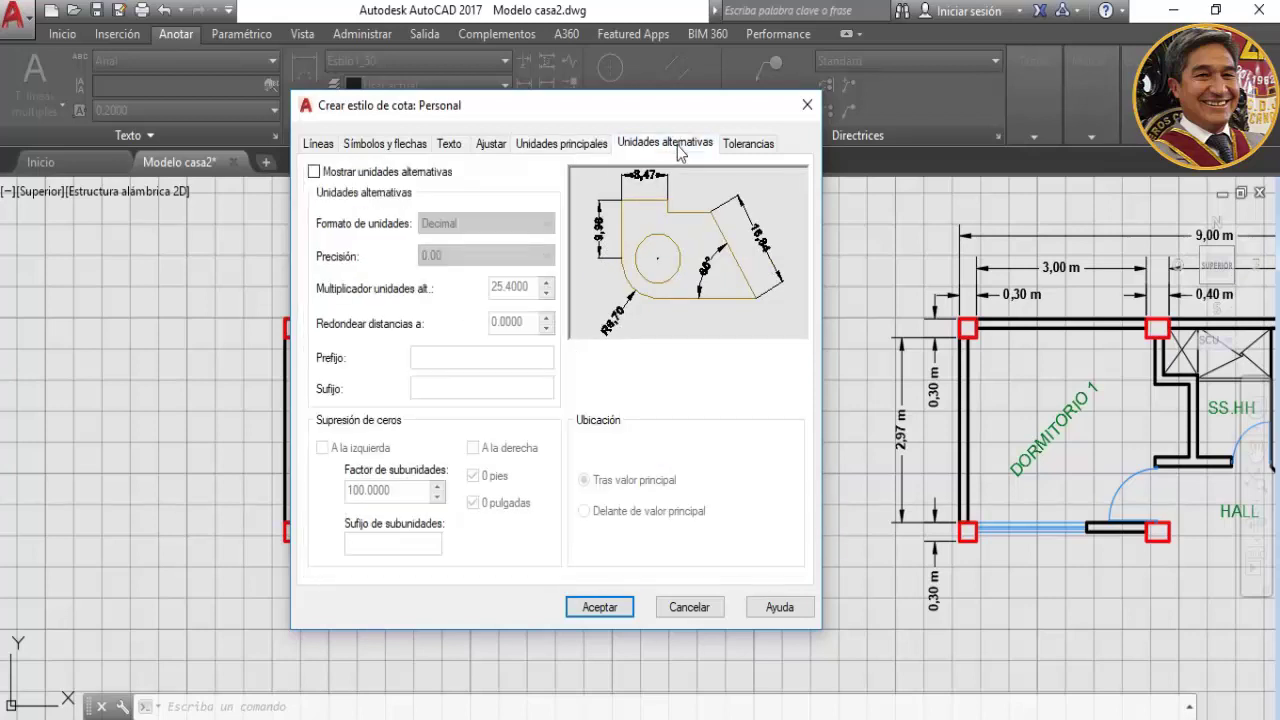
pyautogui.click(740, 146)
pyautogui.click(665, 145)
pyautogui.click(562, 145)
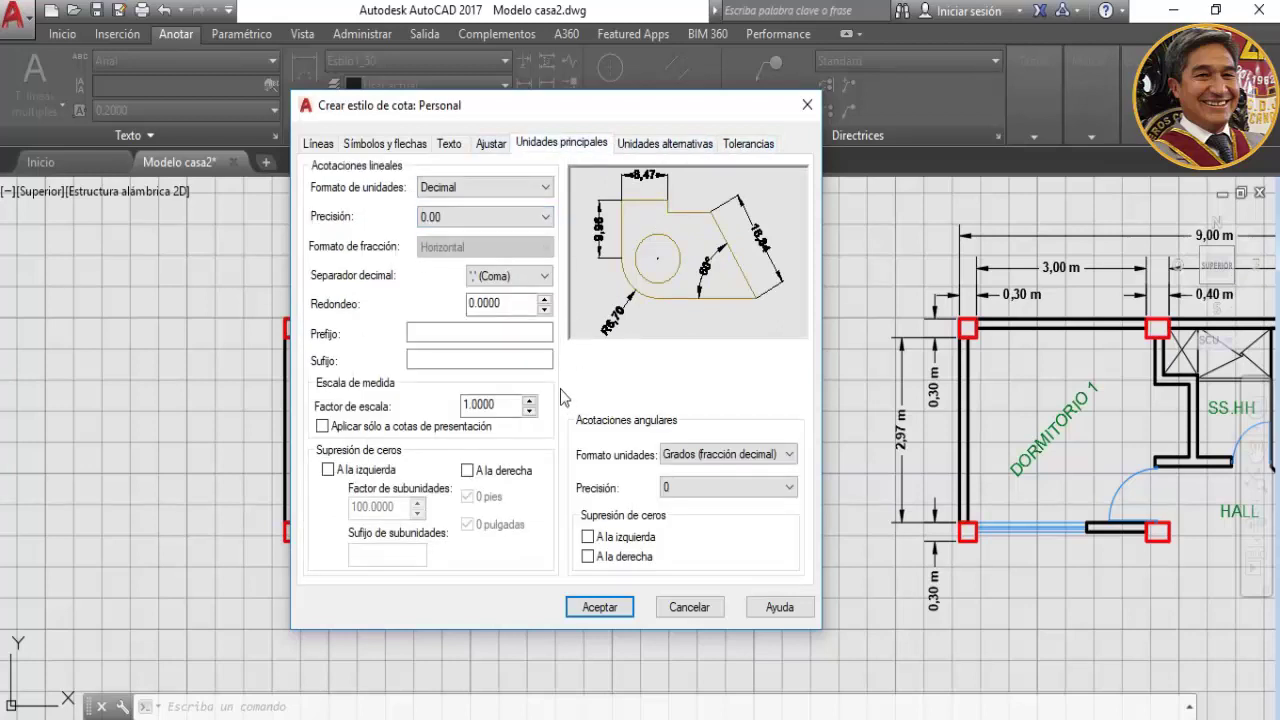
pyautogui.click(387, 145)
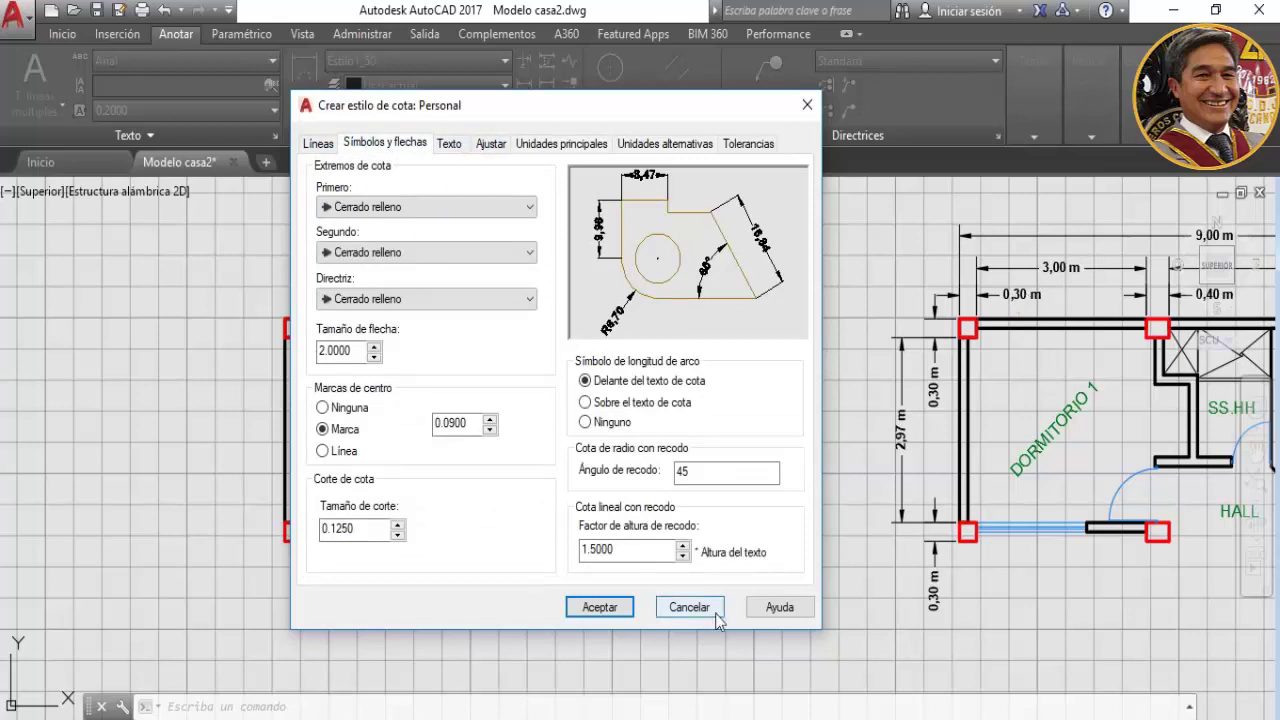
pyautogui.click(601, 607)
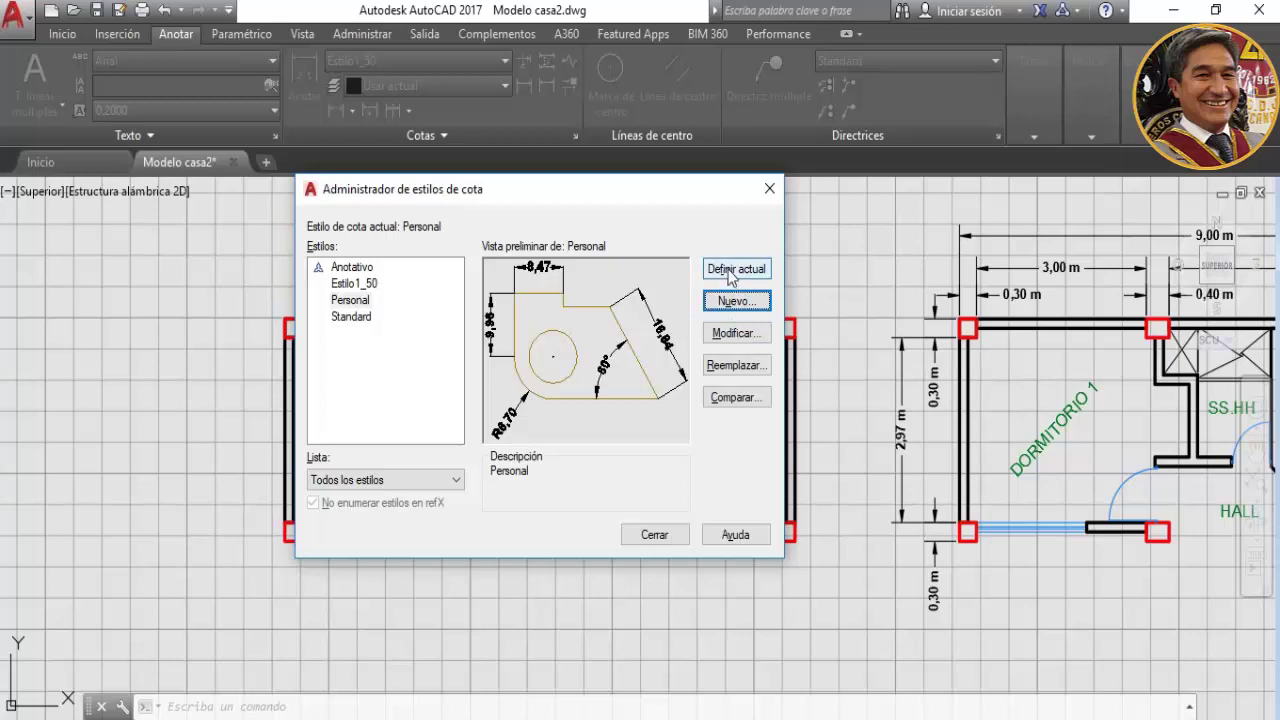
pyautogui.click(731, 272)
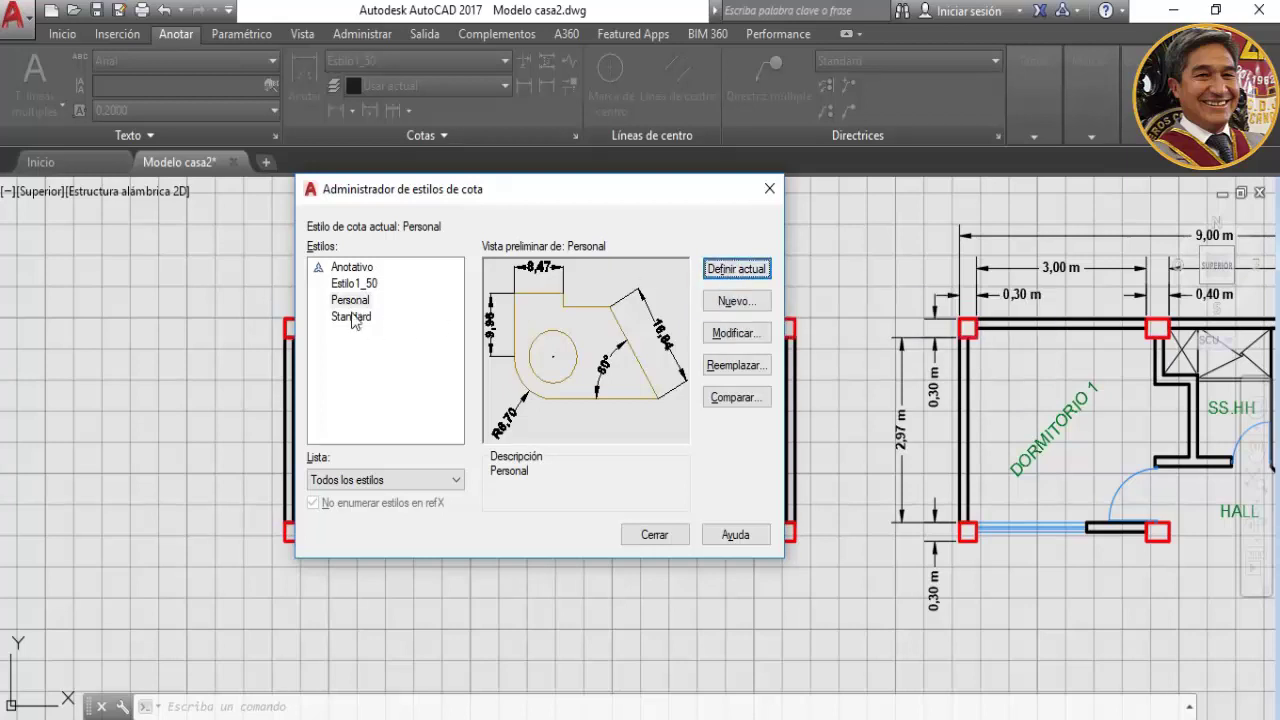
pyautogui.click(663, 537)
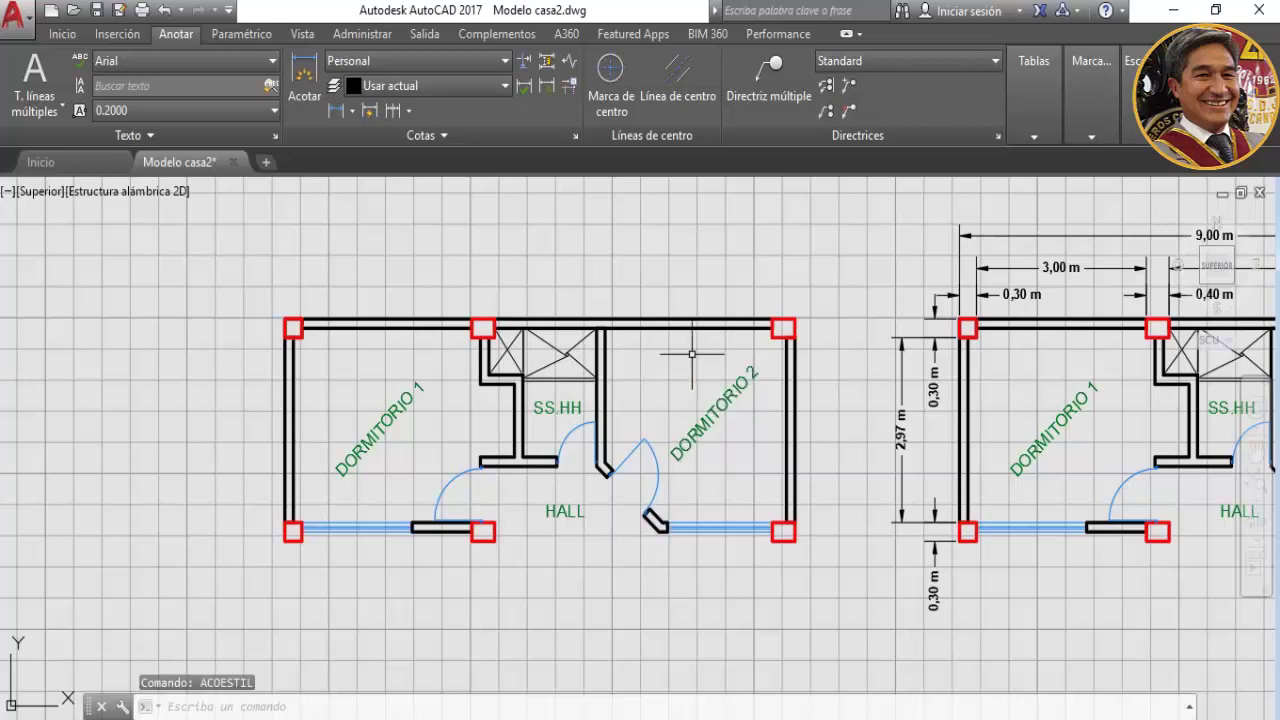
# Confirm Personal in the dimension style gallery and open the dimension type list
pyautogui.click(505, 63)
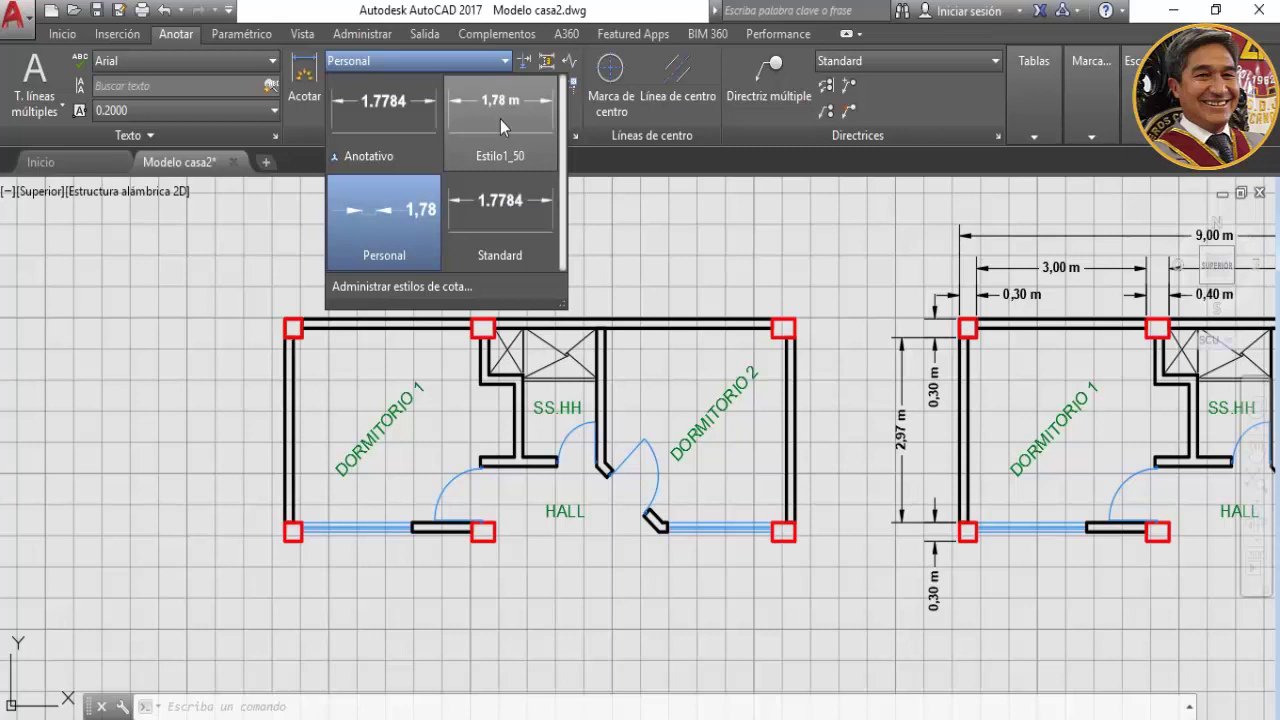
pyautogui.click(380, 221)
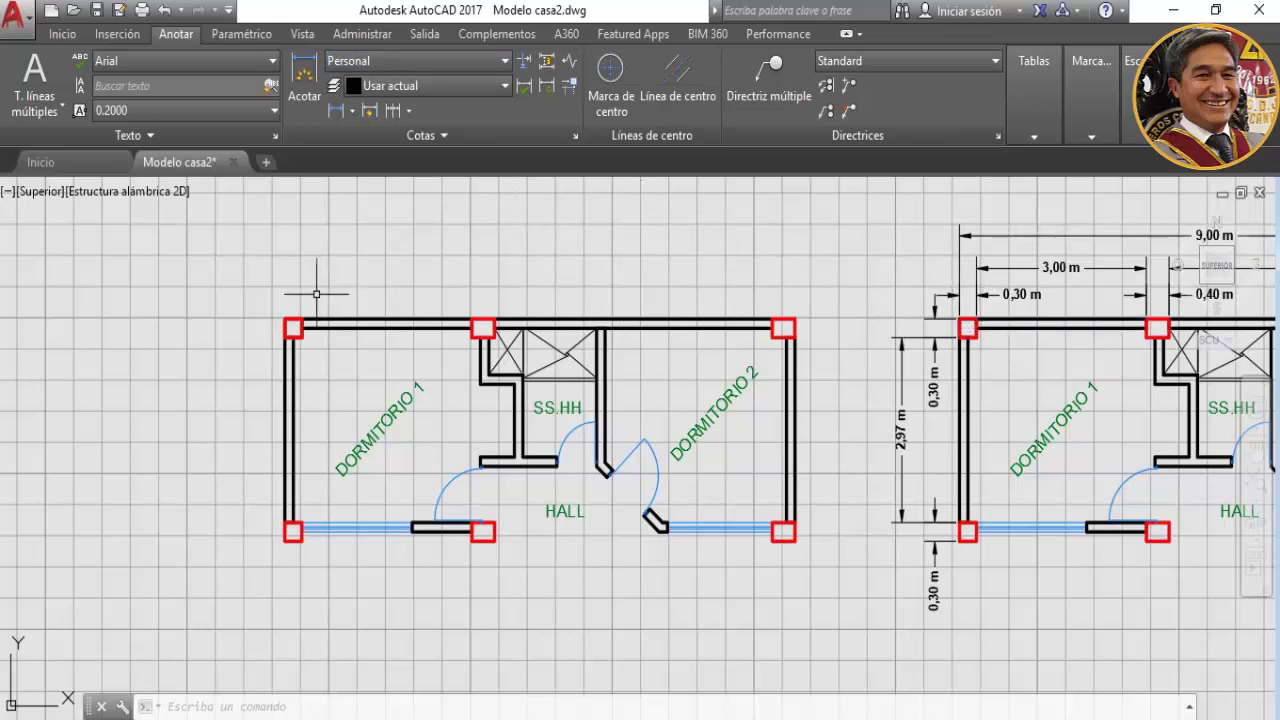
pyautogui.click(352, 112)
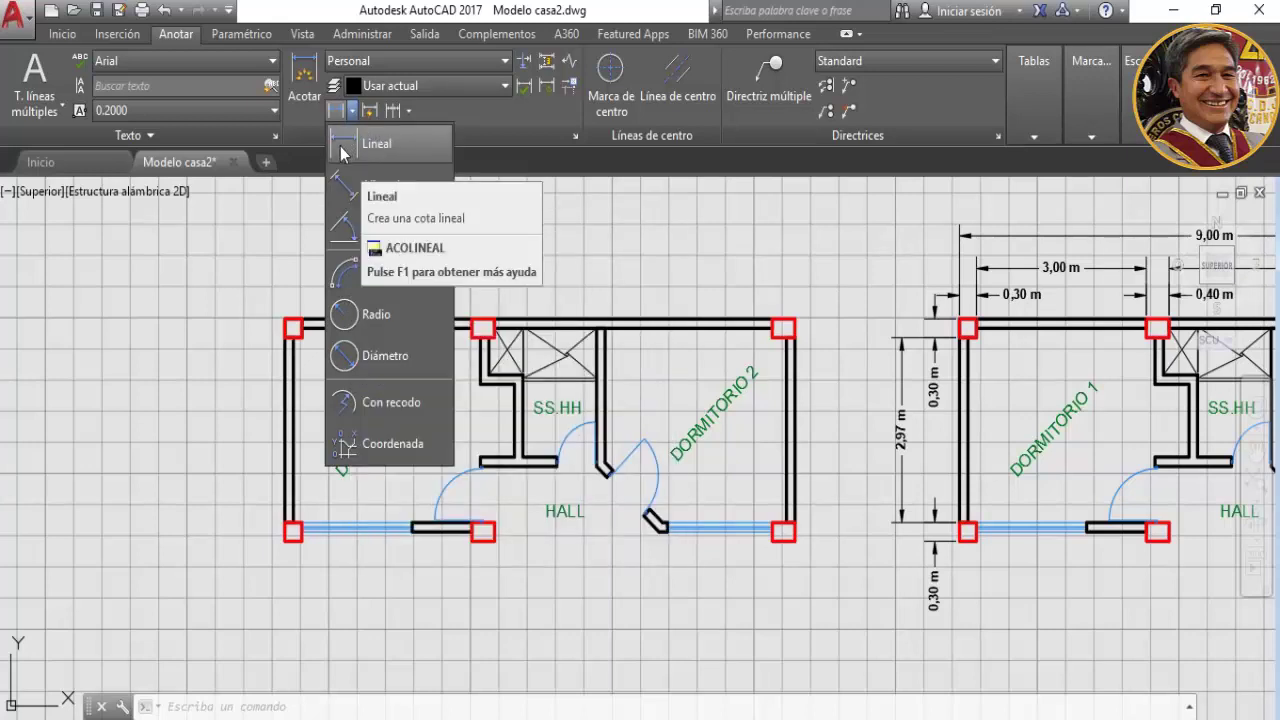
# Add a 0,30 linear dimension across the top-left wall thickness of the left plan
pyautogui.click(342, 150)
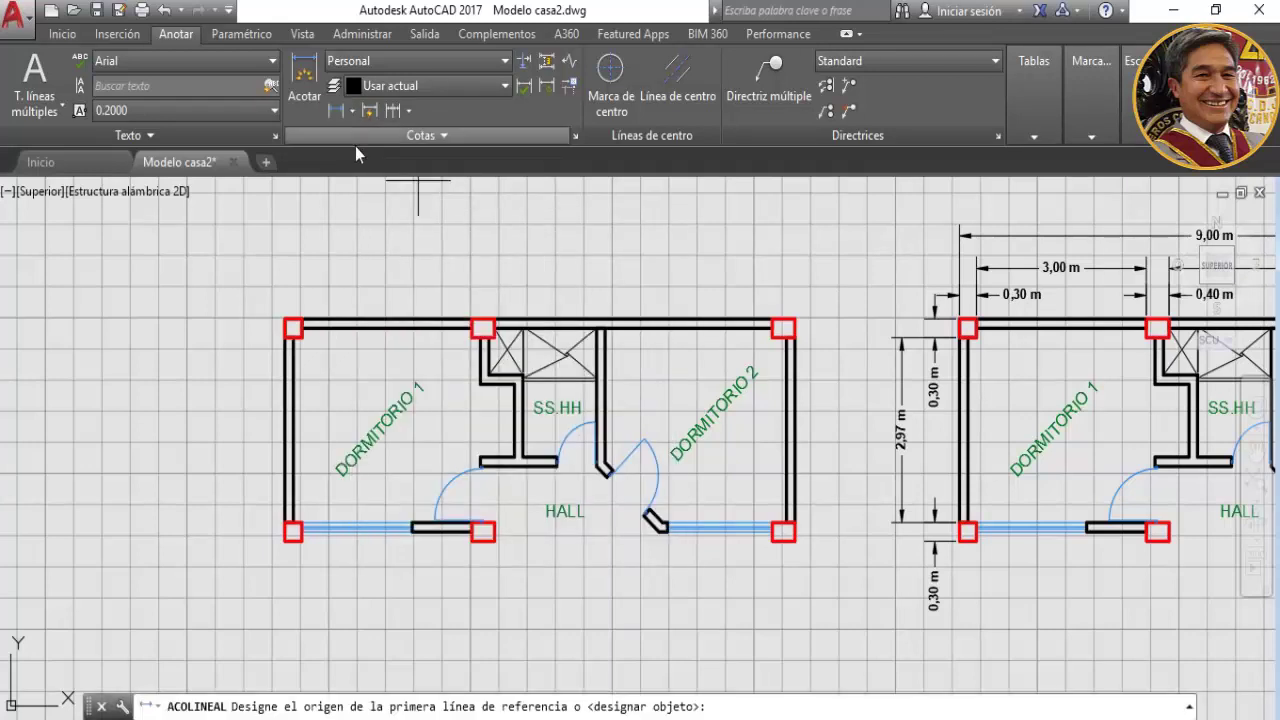
pyautogui.click(301, 318)
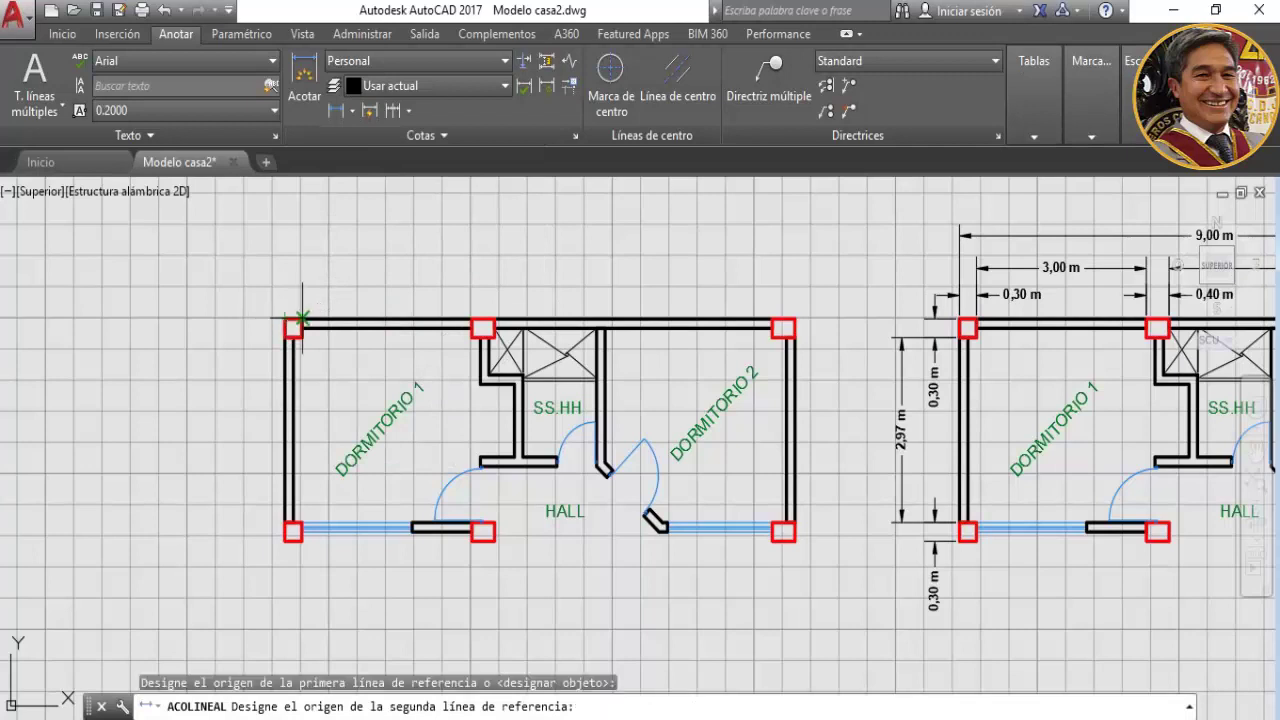
pyautogui.click(301, 319)
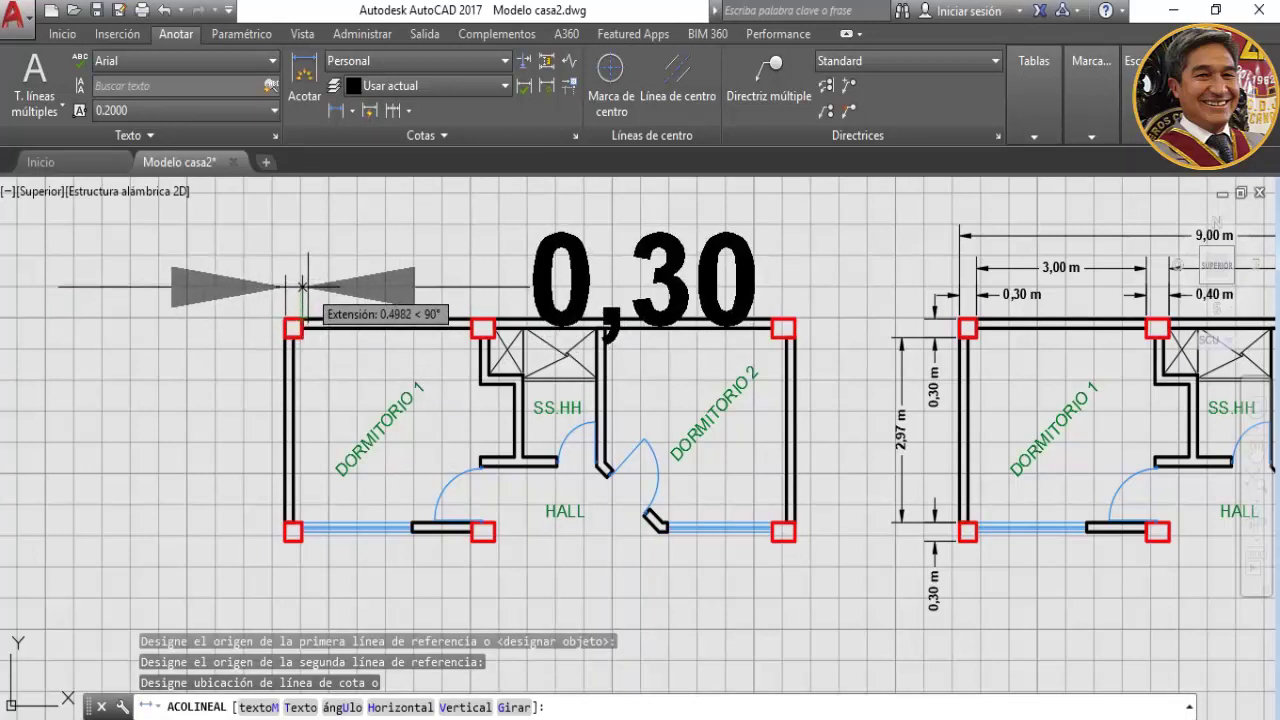
pyautogui.click(300, 291)
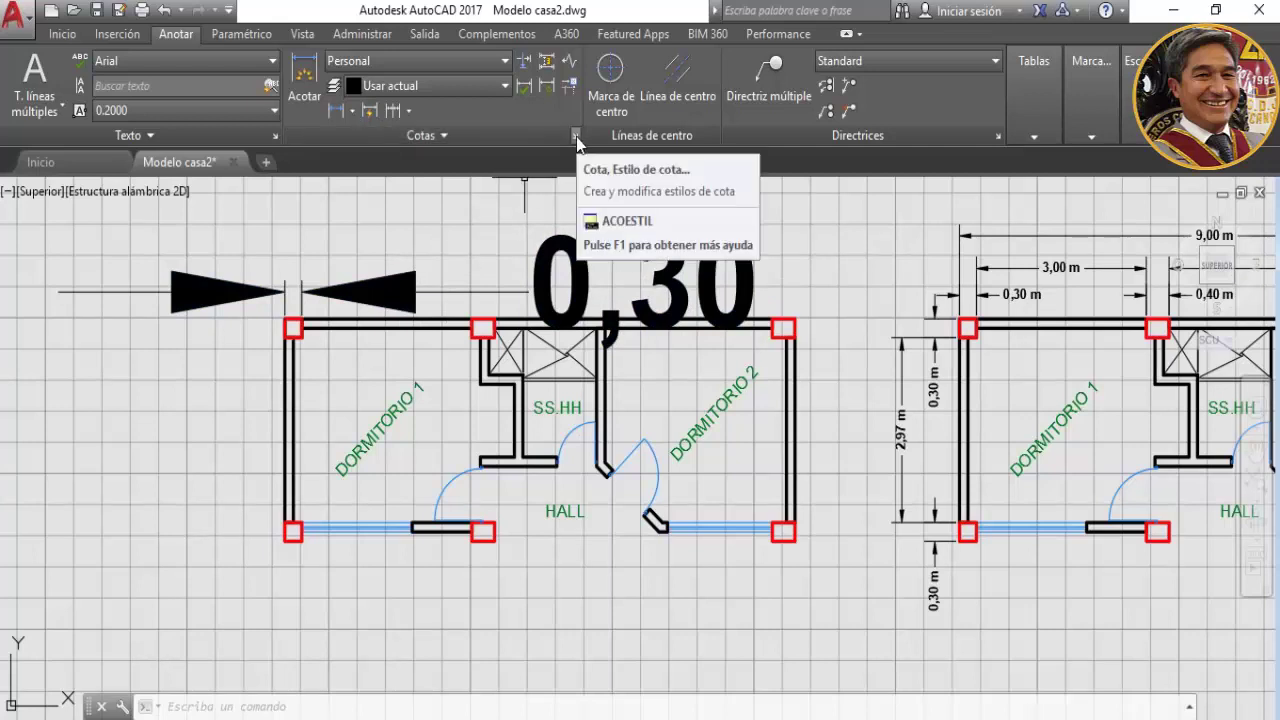
# Reduce the Personal style's arrow size from 2 to 1 and close the style manager
pyautogui.click(576, 136)
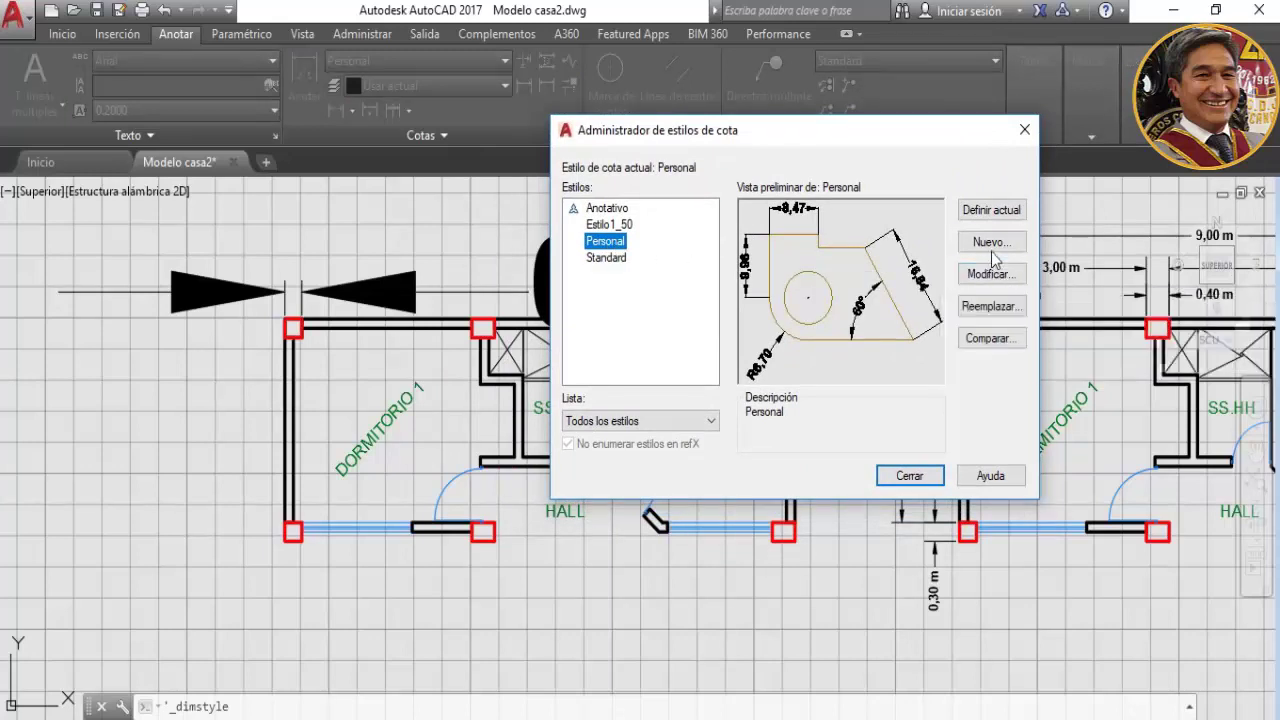
pyautogui.click(989, 274)
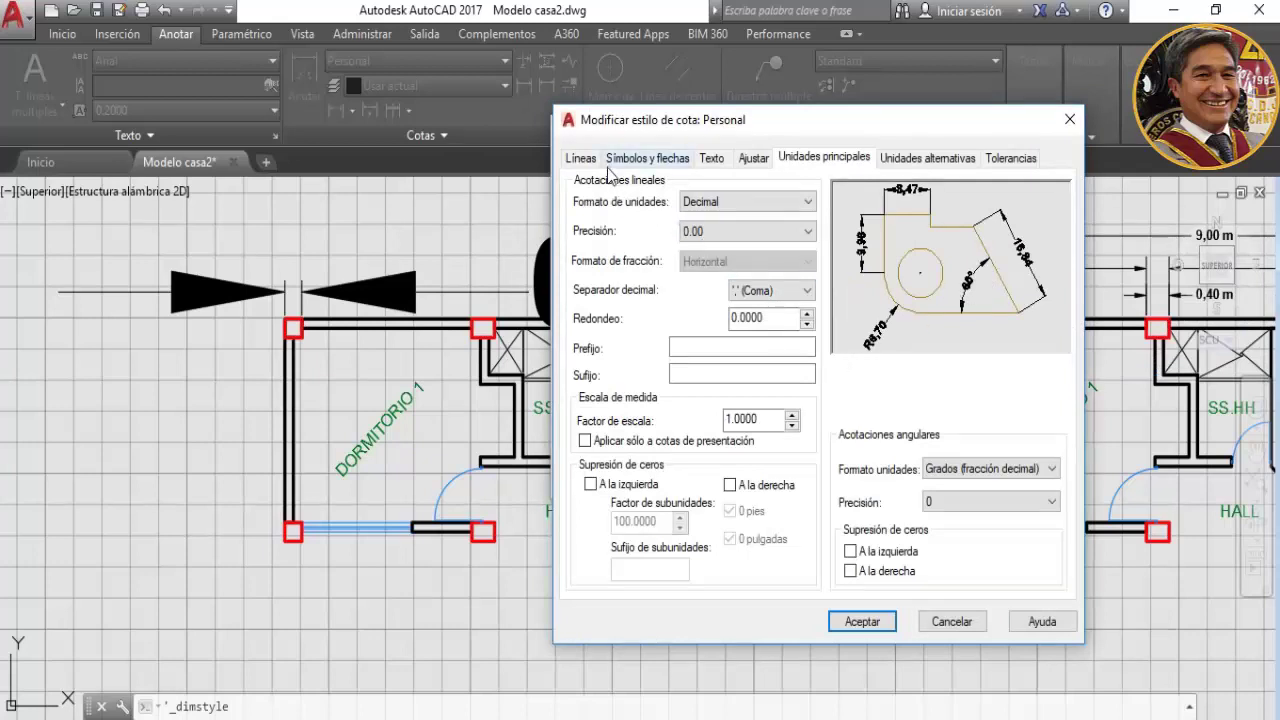
pyautogui.click(632, 160)
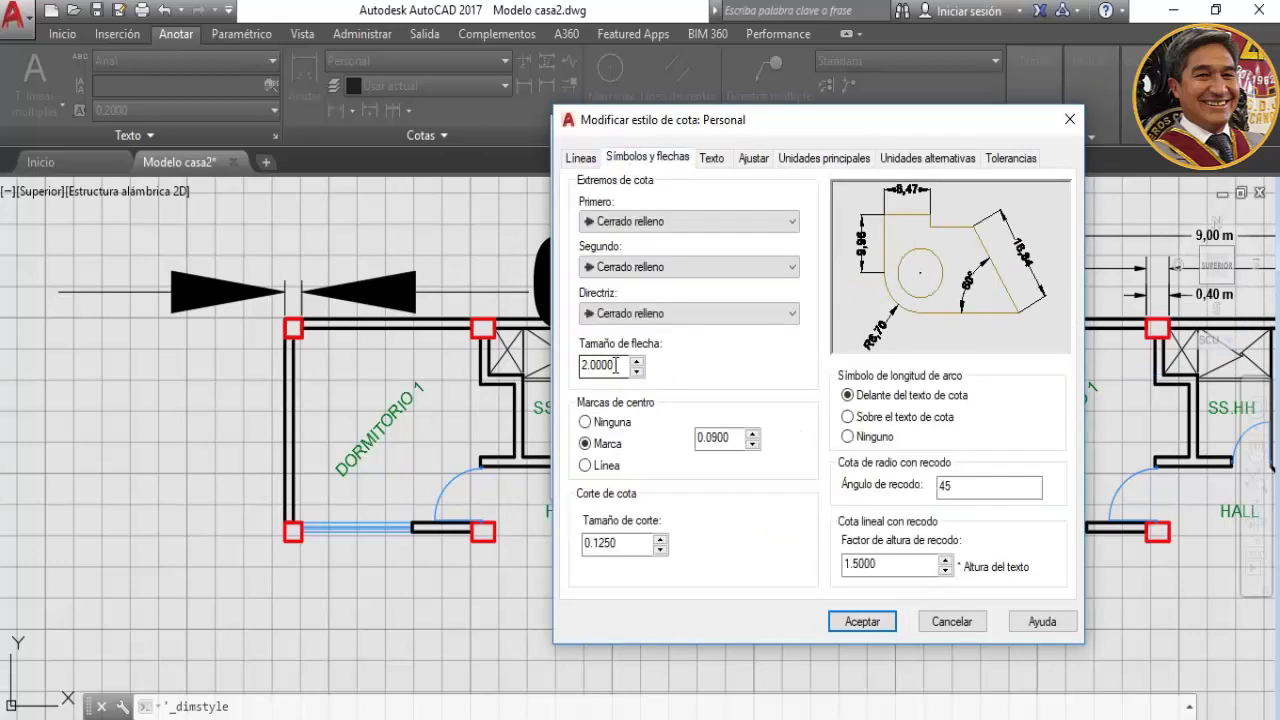
pyautogui.moveTo(616, 365); pyautogui.dragTo(573, 366)
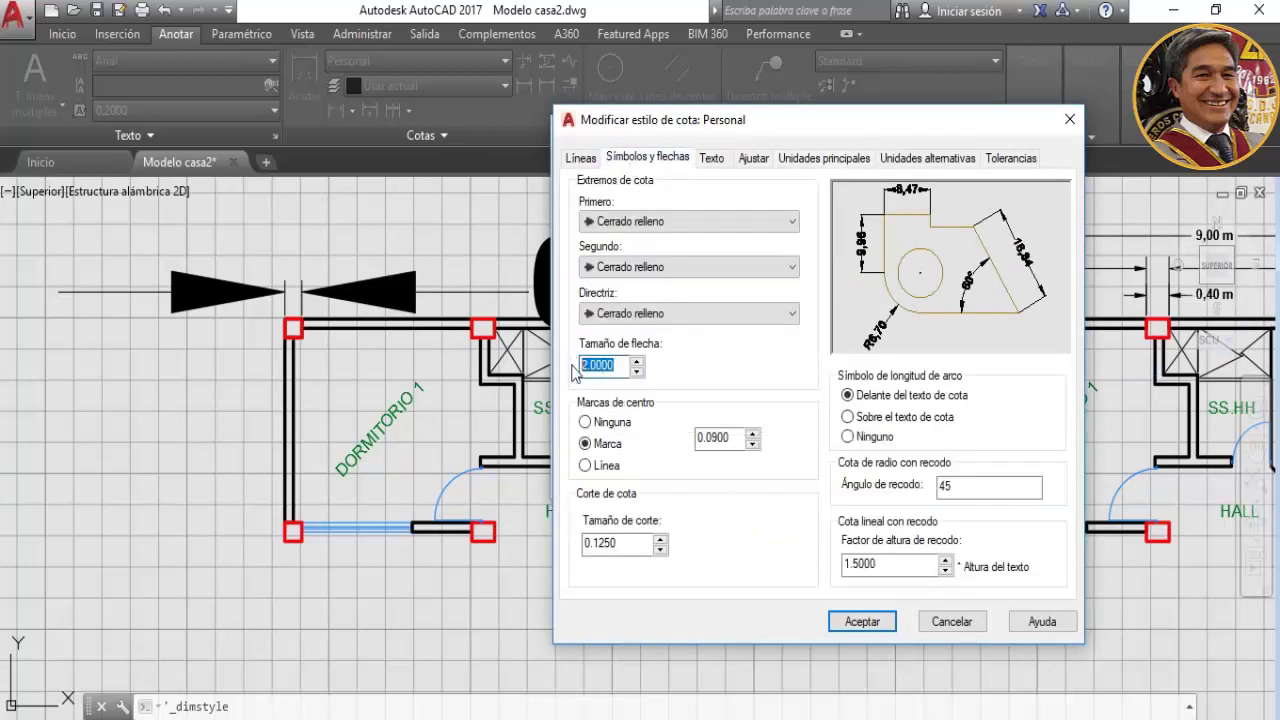
pyautogui.write('1')
pyautogui.press('Tab')
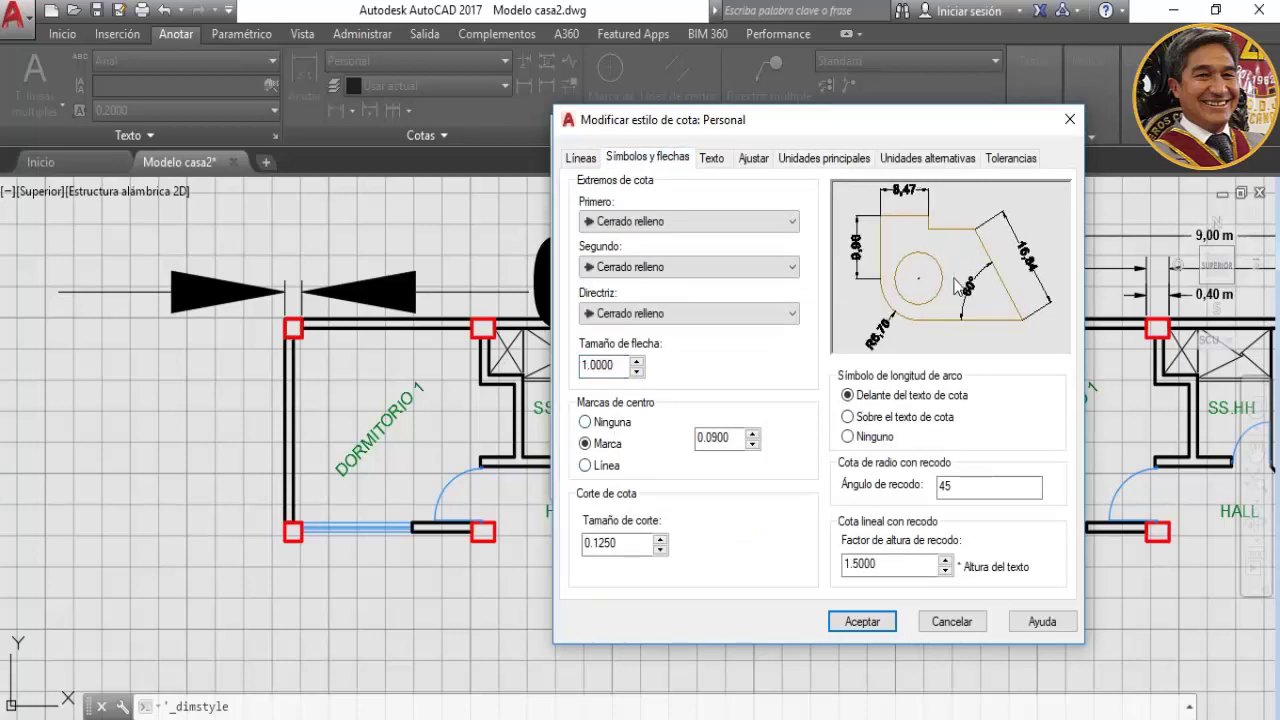
pyautogui.click(860, 622)
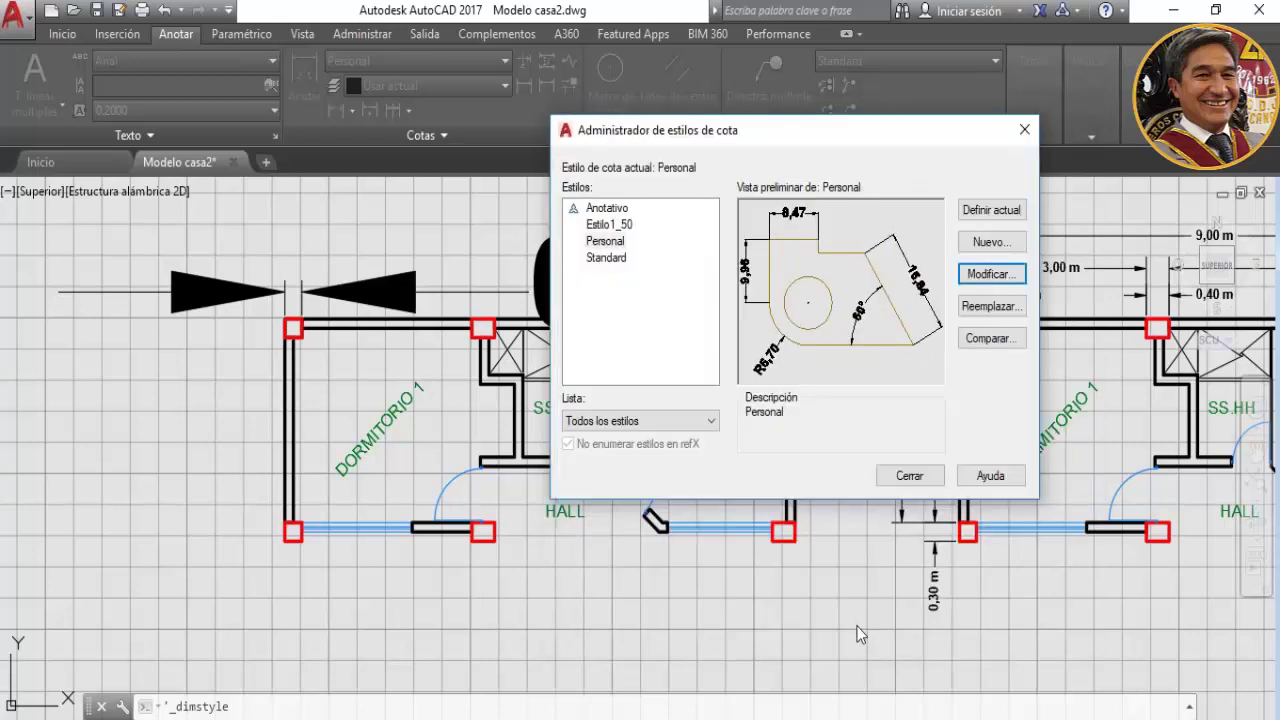
pyautogui.click(898, 474)
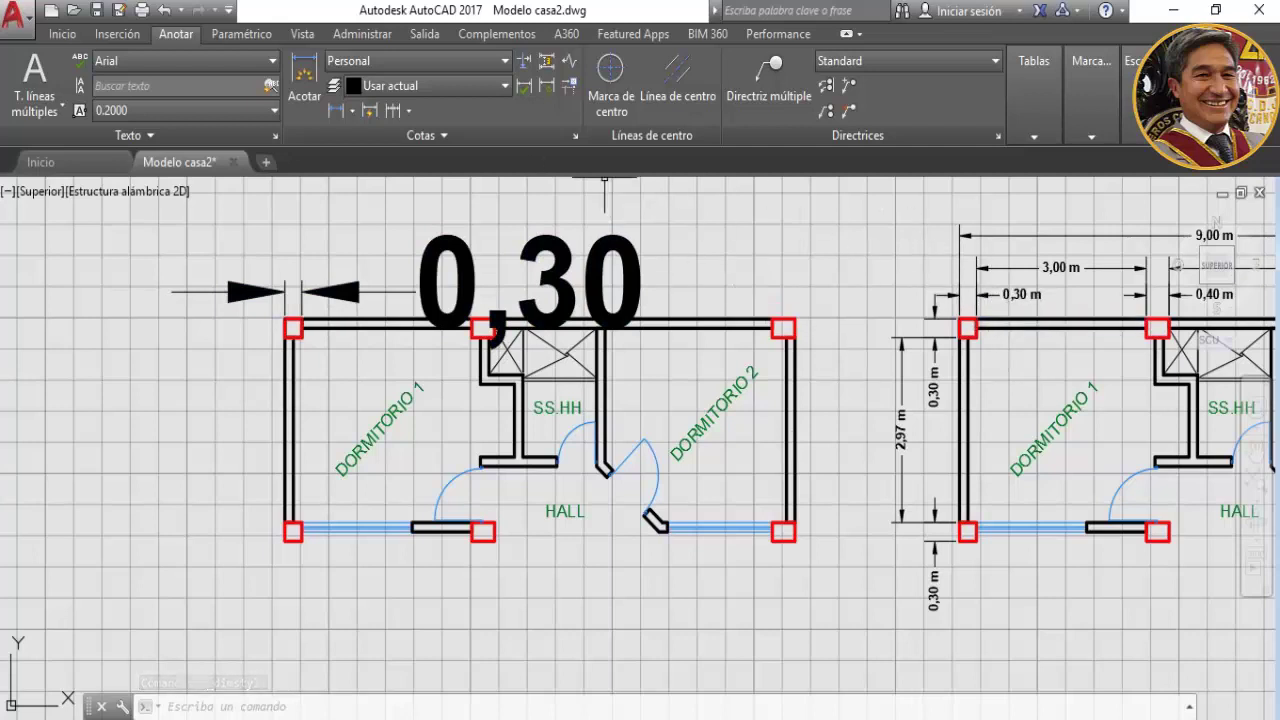
# Set the Personal dimension style's arrow size to 0.3
pyautogui.click(576, 136)
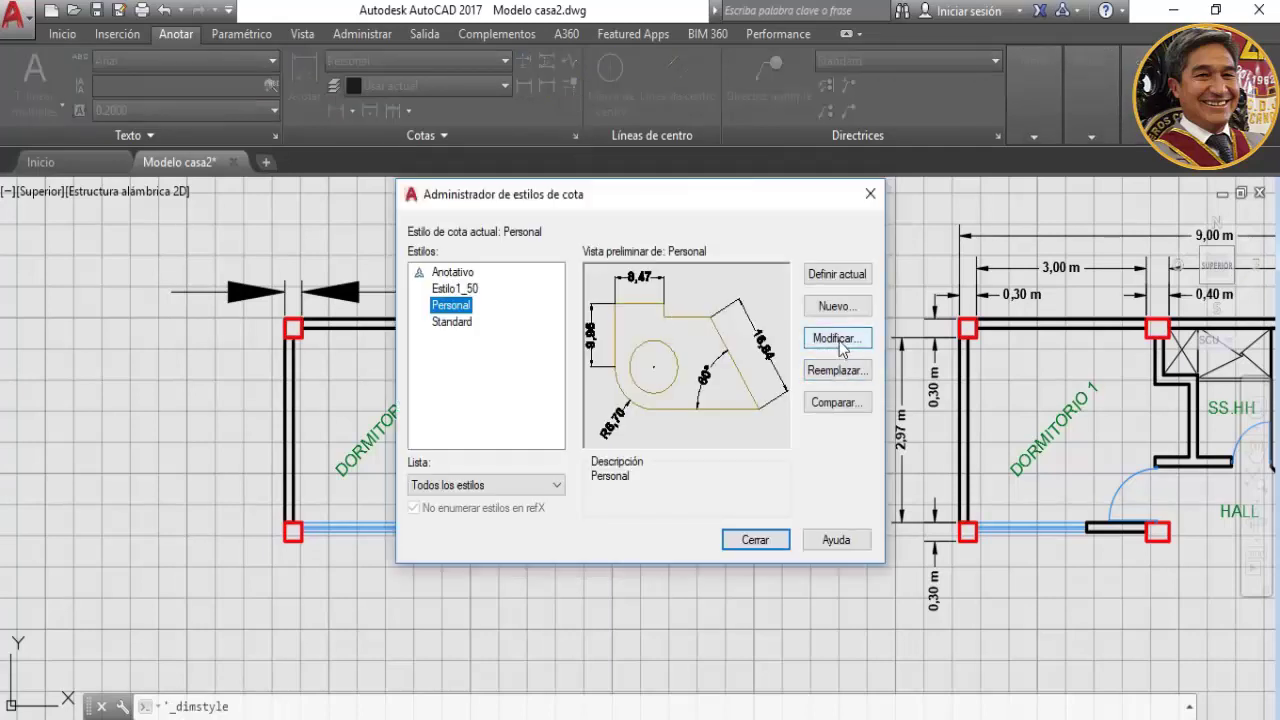
pyautogui.click(838, 340)
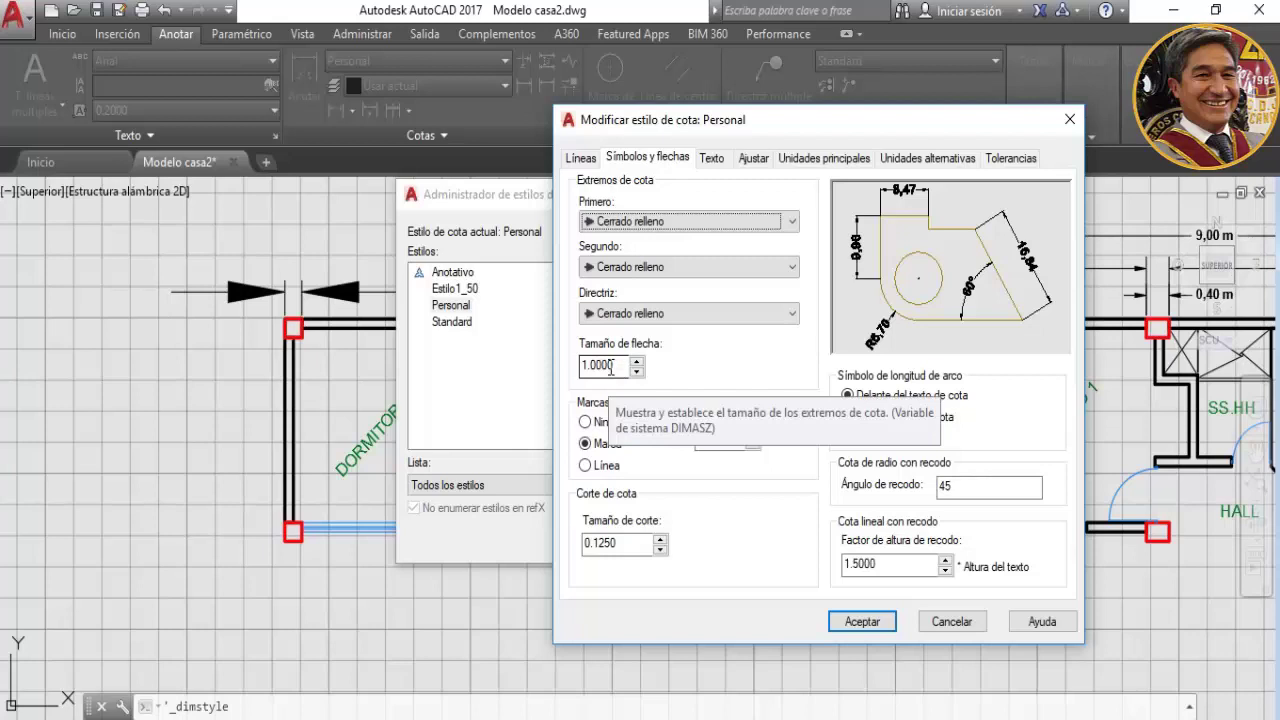
pyautogui.moveTo(611, 368); pyautogui.dragTo(583, 366)
pyautogui.write('0.3')
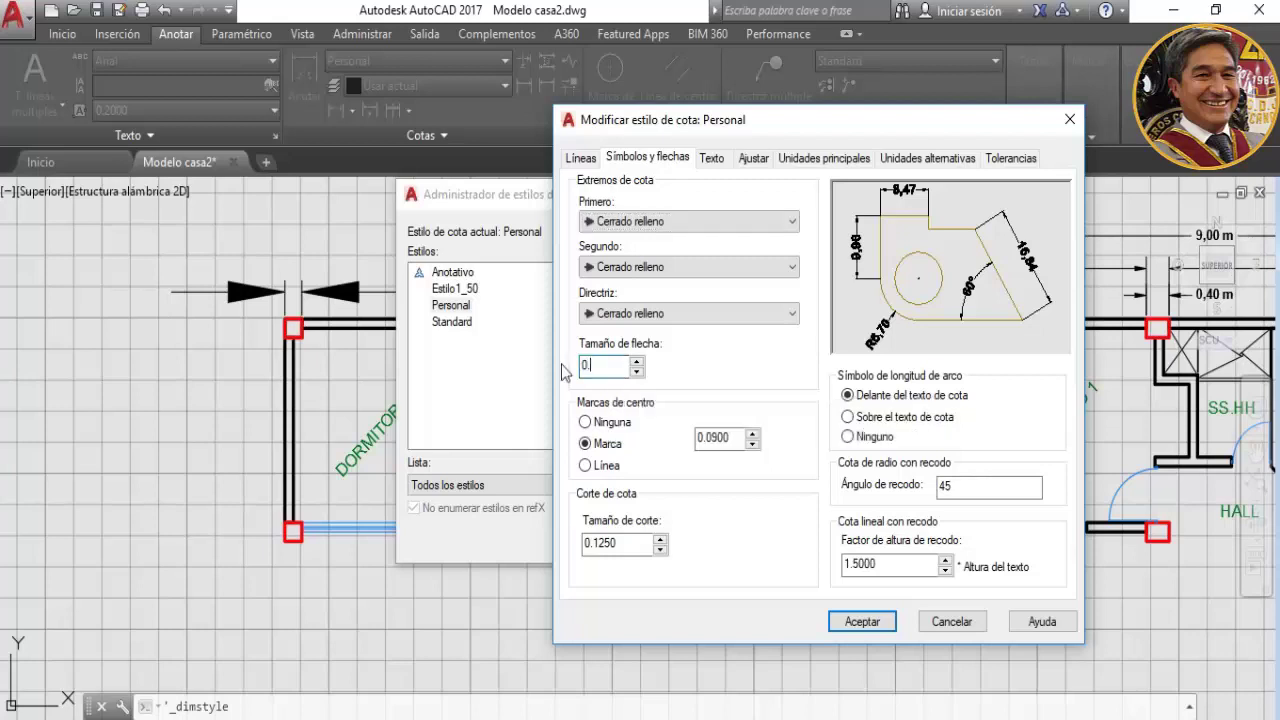
pyautogui.click(870, 622)
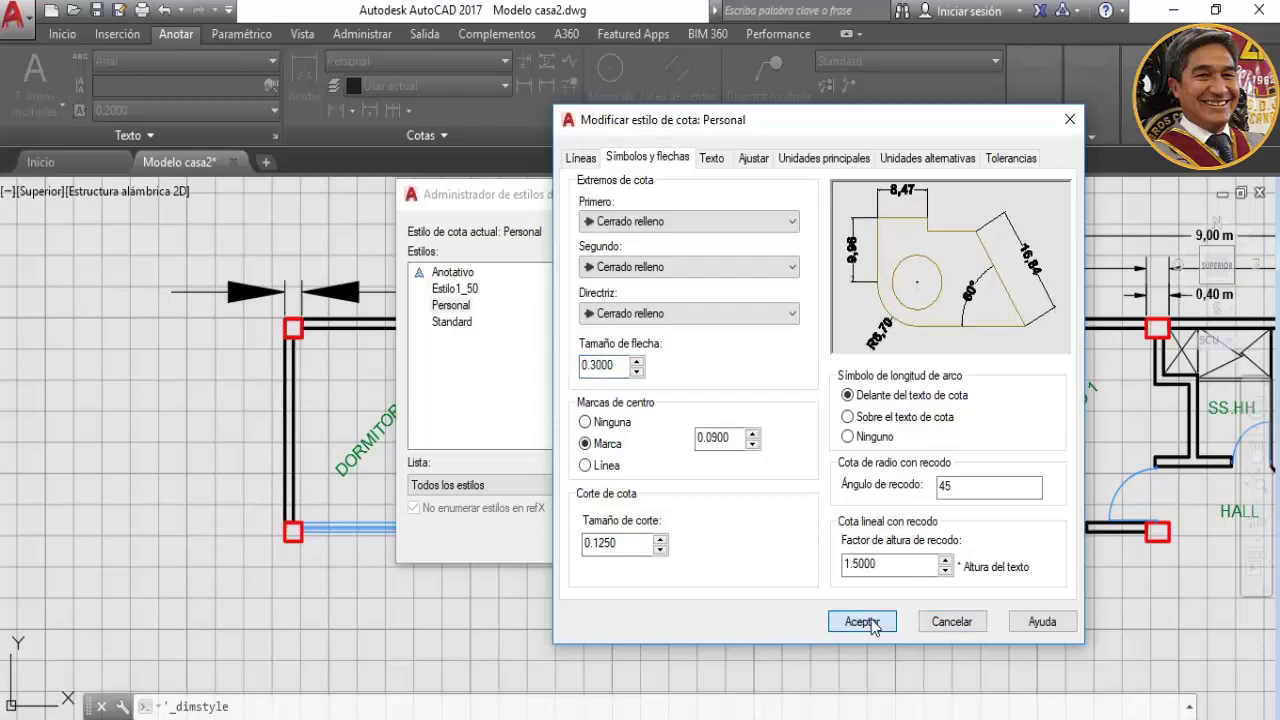
pyautogui.click(758, 540)
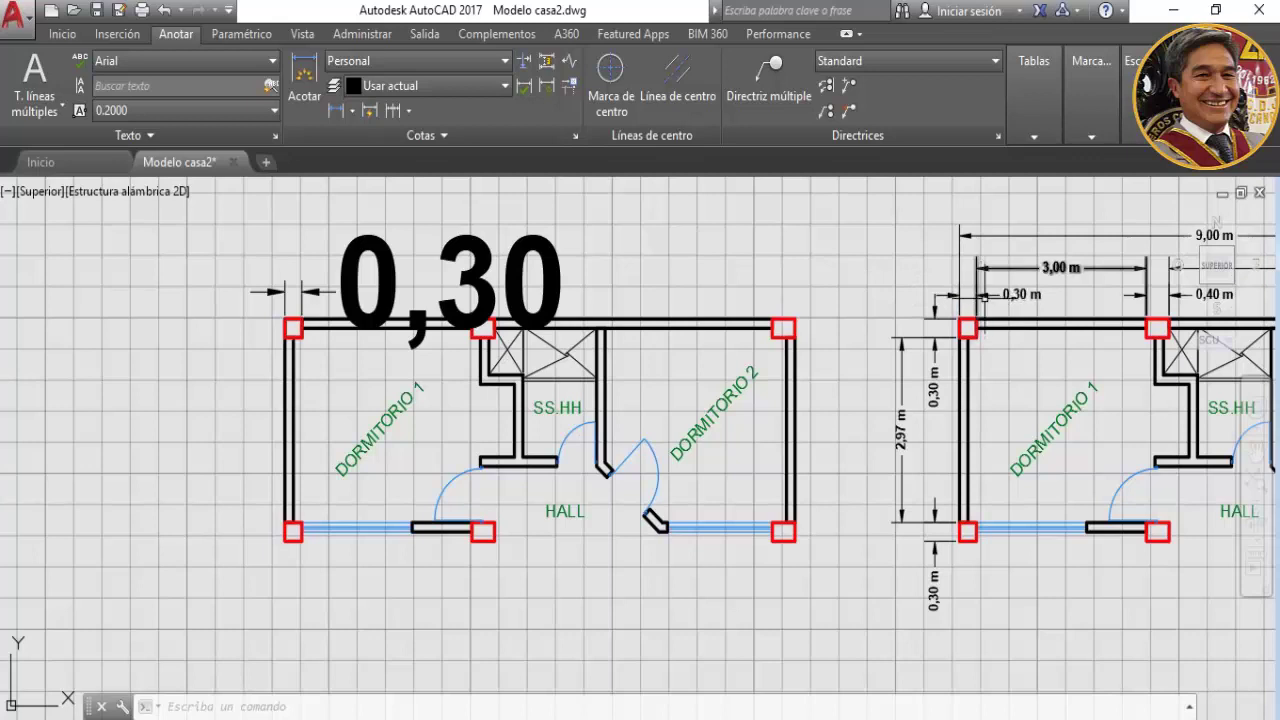
# Reduce the Personal style's arrow size further to 0.2
pyautogui.click(575, 135)
pyautogui.click(824, 340)
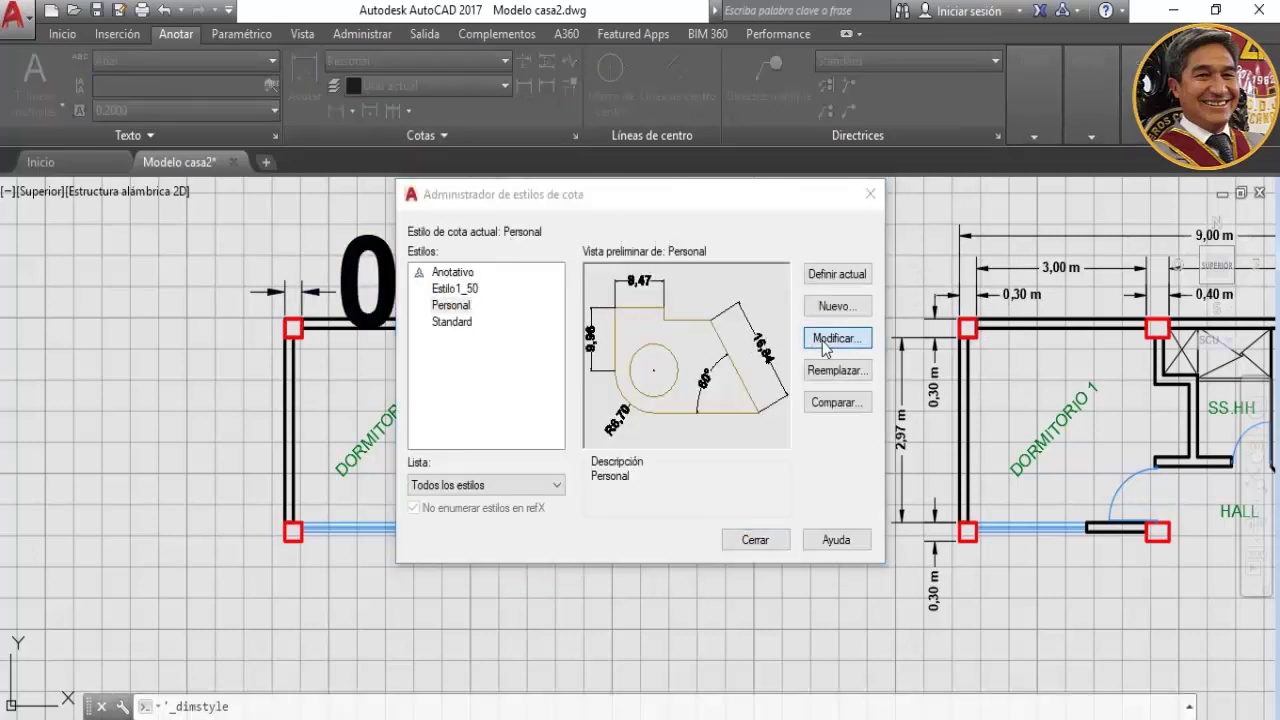
pyautogui.click(596, 365)
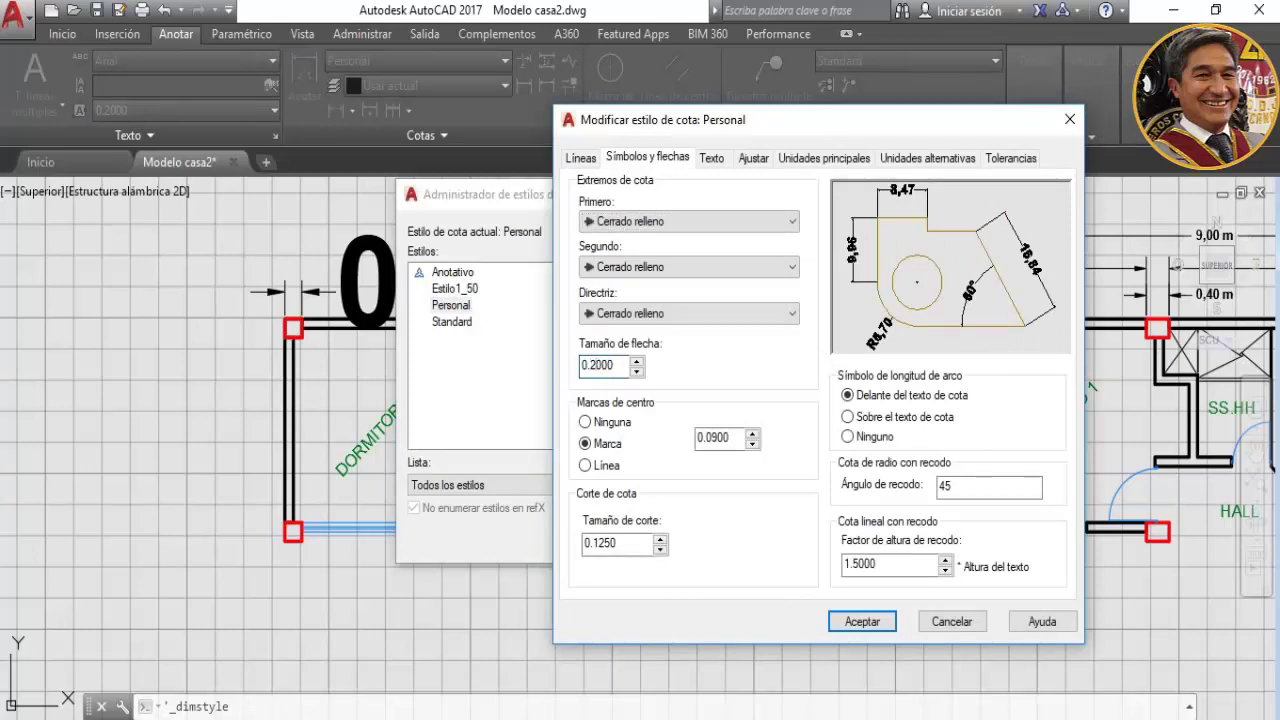
pyautogui.click(862, 621)
pyautogui.click(757, 540)
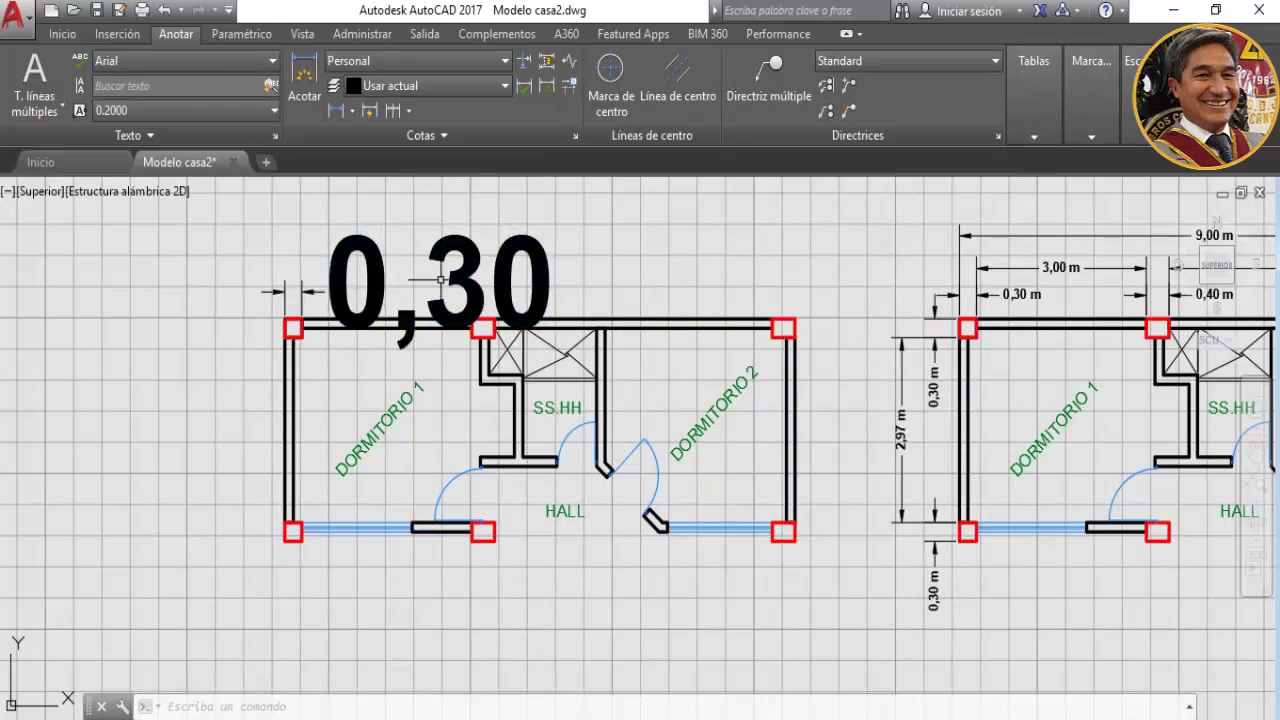
# Change the Personal style's text height from 1.5 to 0.2
pyautogui.click(575, 136)
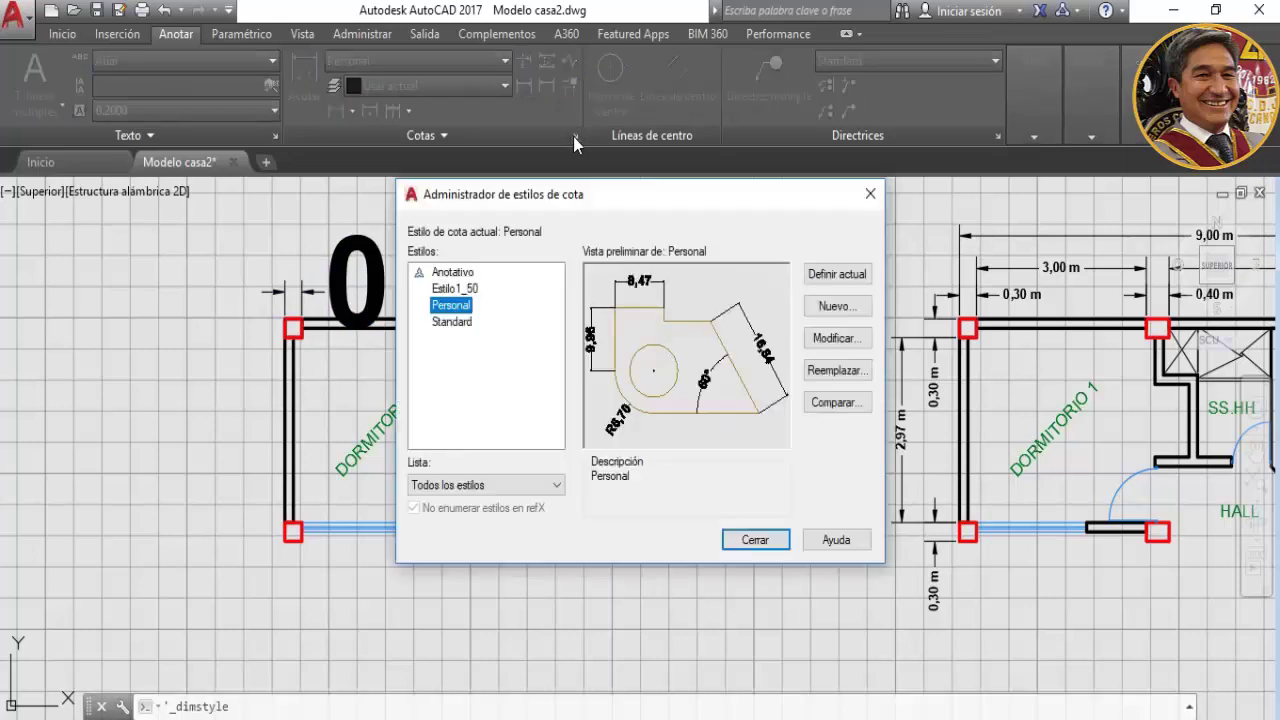
pyautogui.click(834, 339)
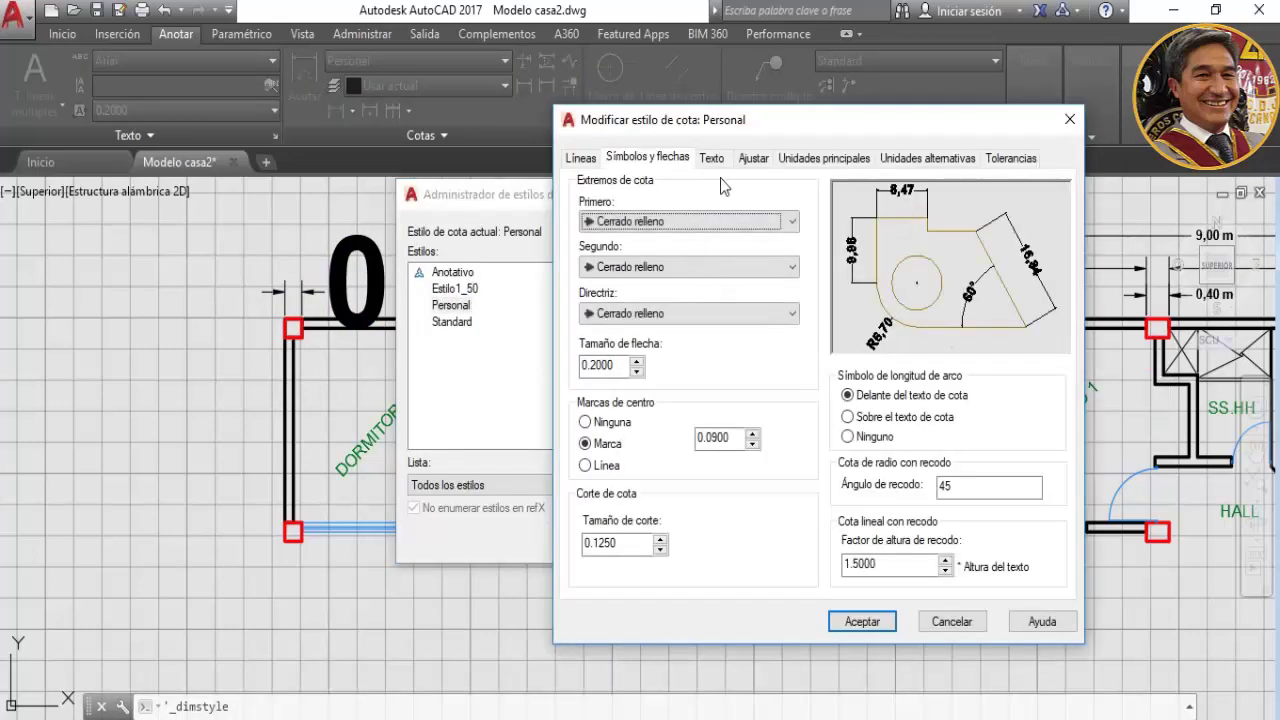
pyautogui.click(711, 160)
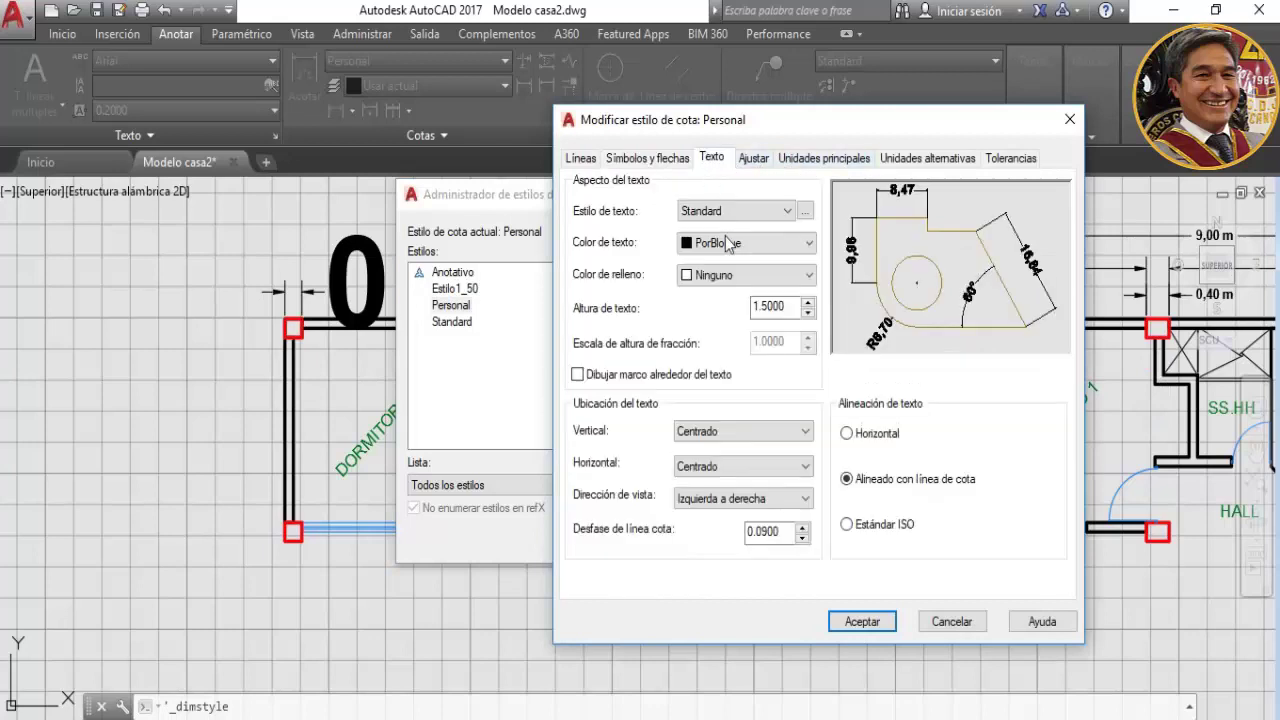
pyautogui.moveTo(788, 308); pyautogui.dragTo(740, 308)
pyautogui.write('0.2')
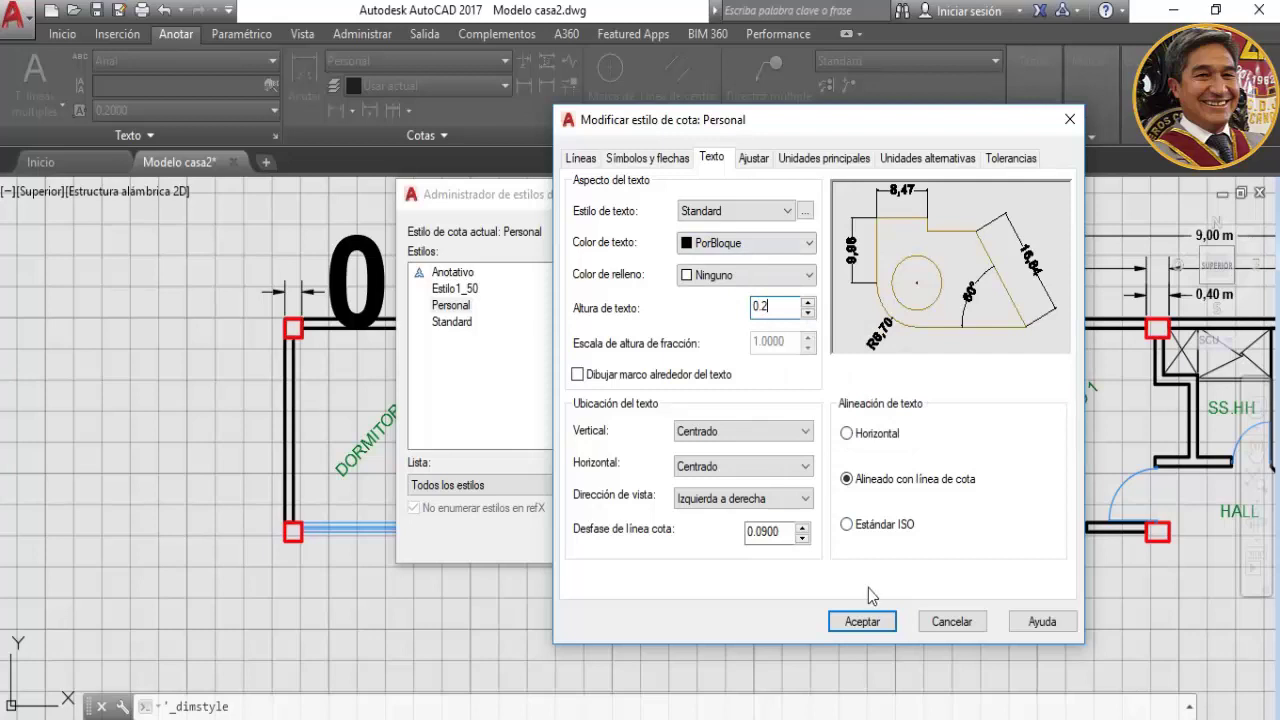
pyautogui.click(862, 622)
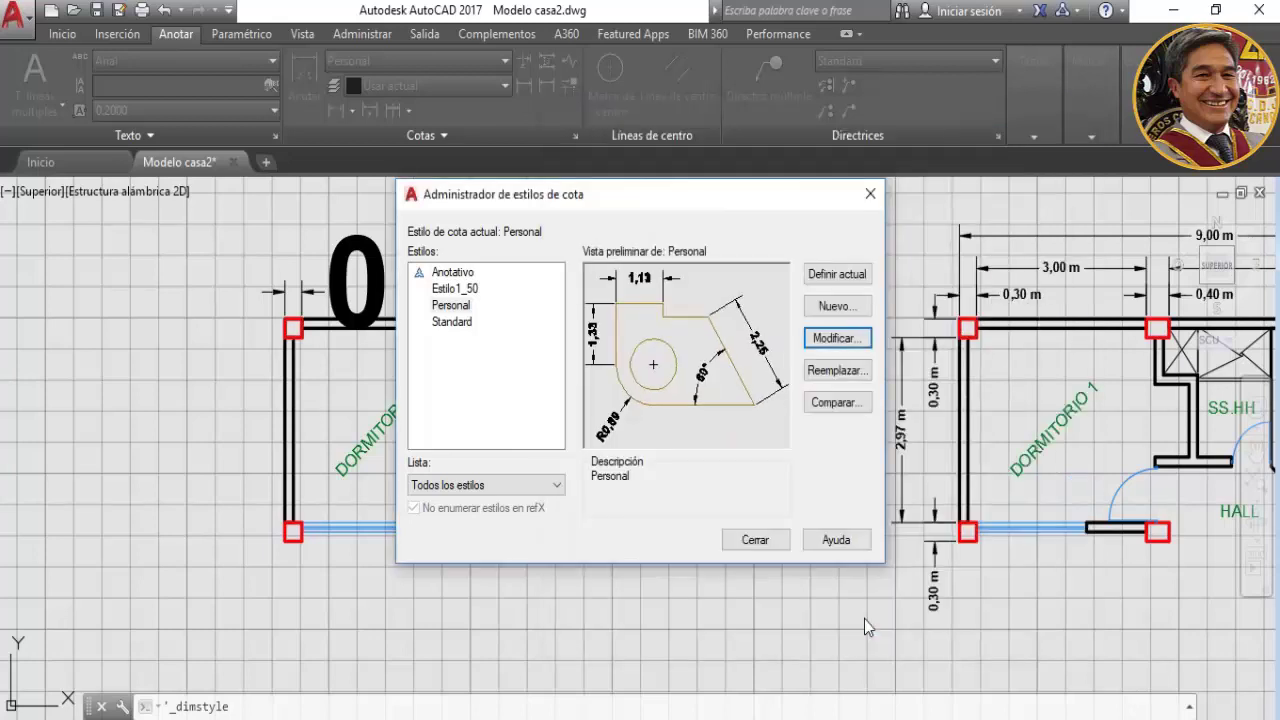
pyautogui.click(758, 540)
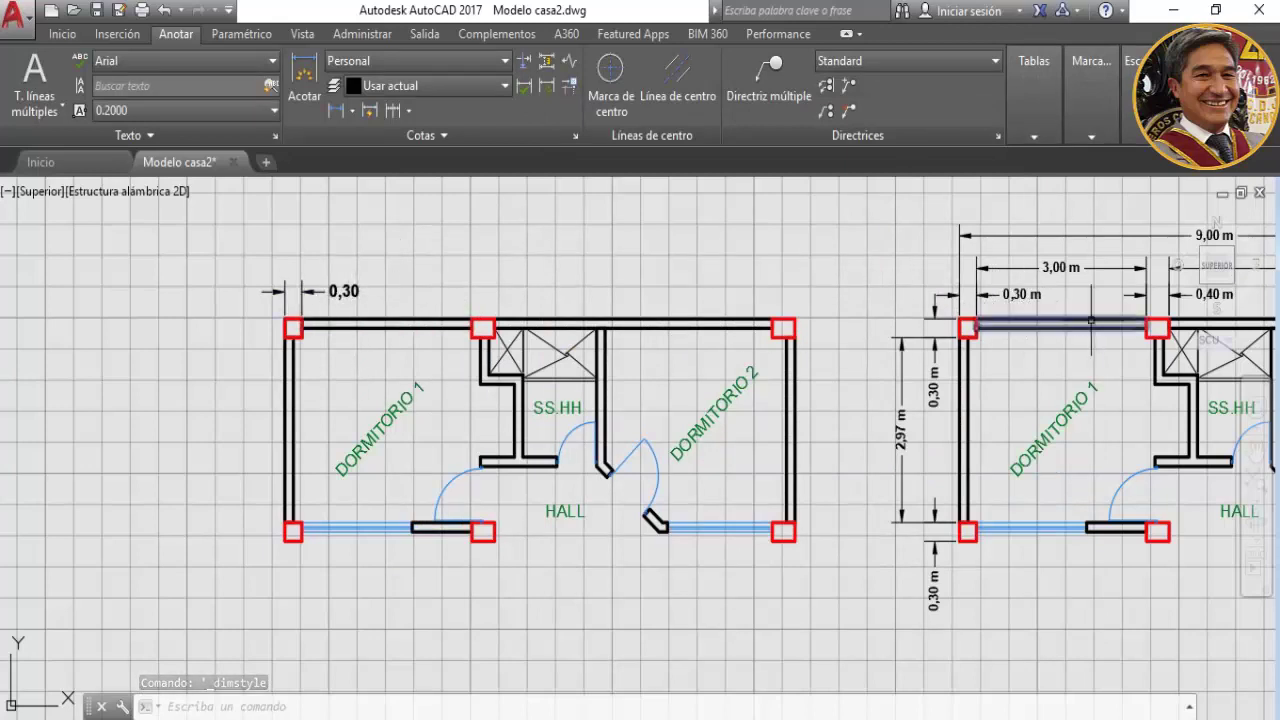
pyautogui.press('Return')
# Lower the Personal style's text height to 0.15
pyautogui.click(825, 340)
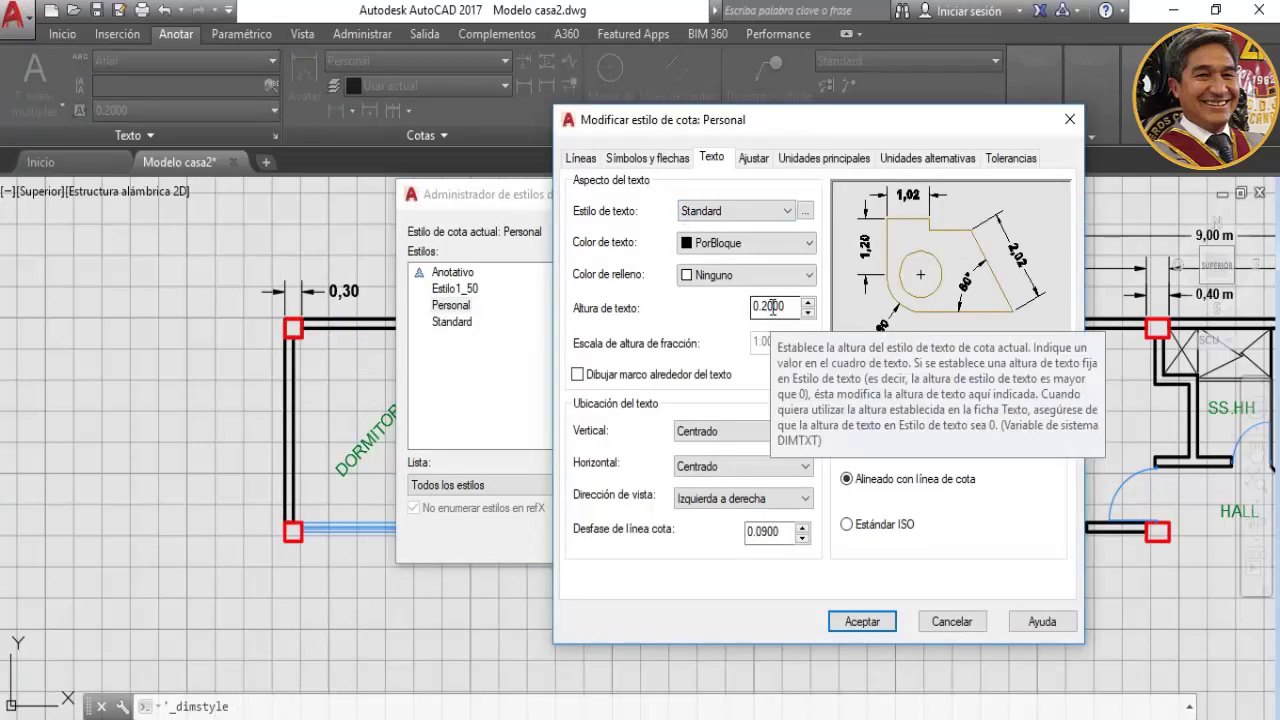
pyautogui.click(772, 308)
pyautogui.write('0.1500')
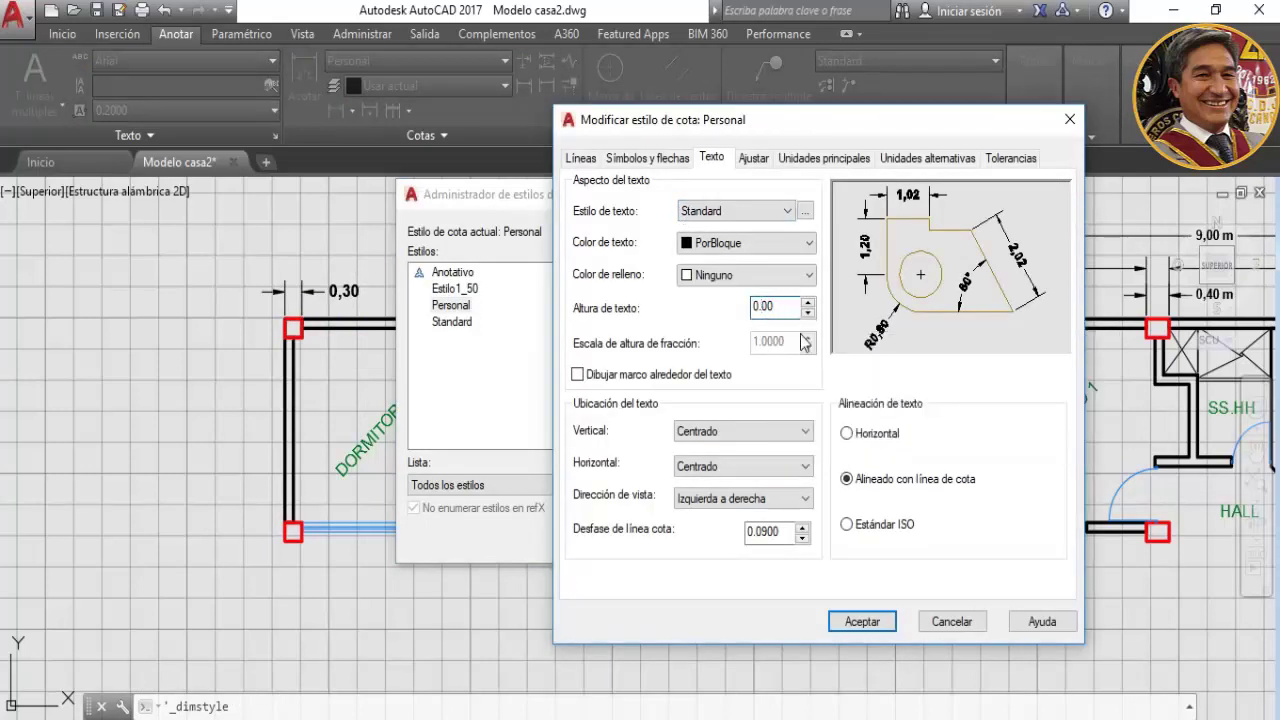
pyautogui.click(870, 625)
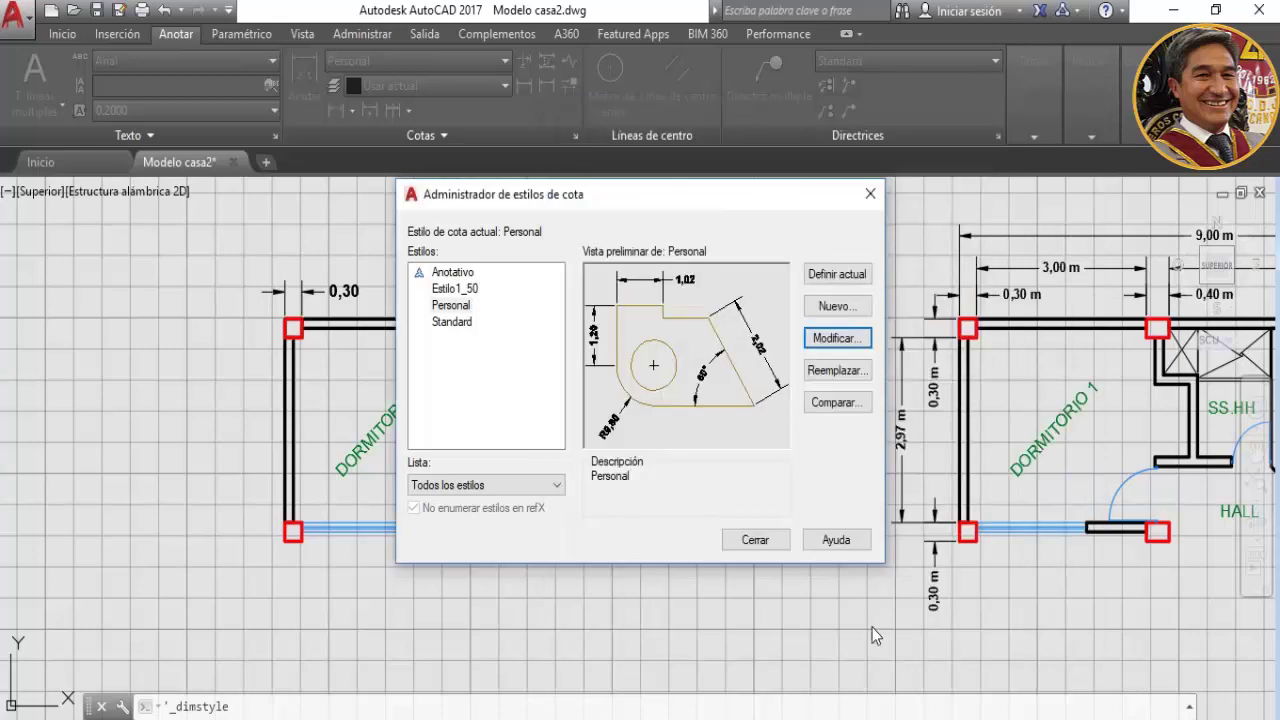
pyautogui.click(769, 543)
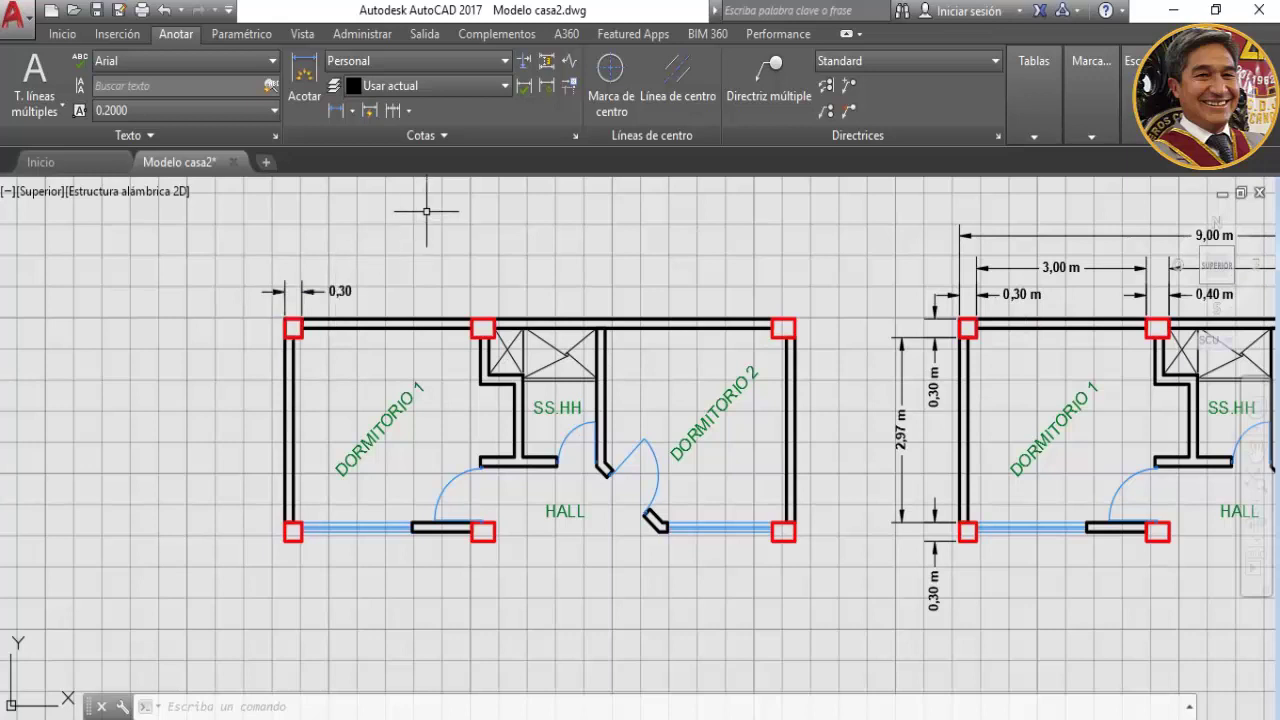
# Add an 'm' suffix to the Personal style's primary units, so dimensions read 0,30 m
pyautogui.click(575, 135)
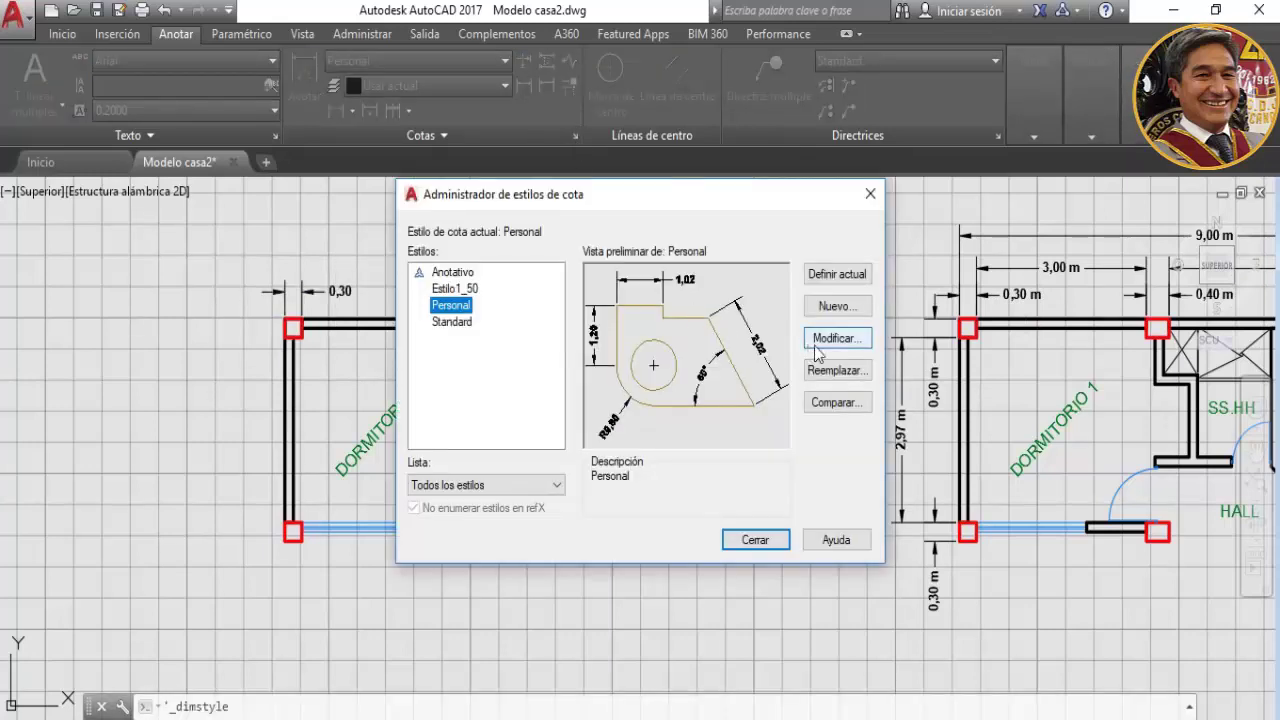
pyautogui.click(829, 340)
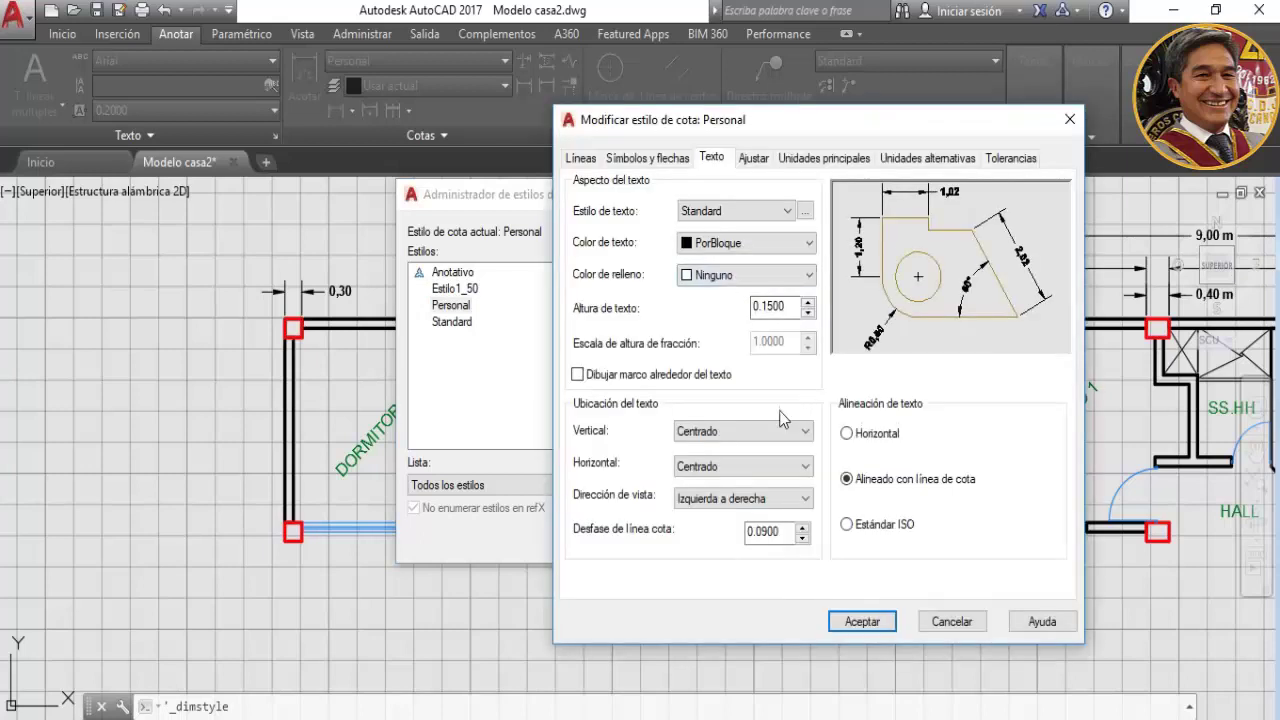
pyautogui.click(814, 160)
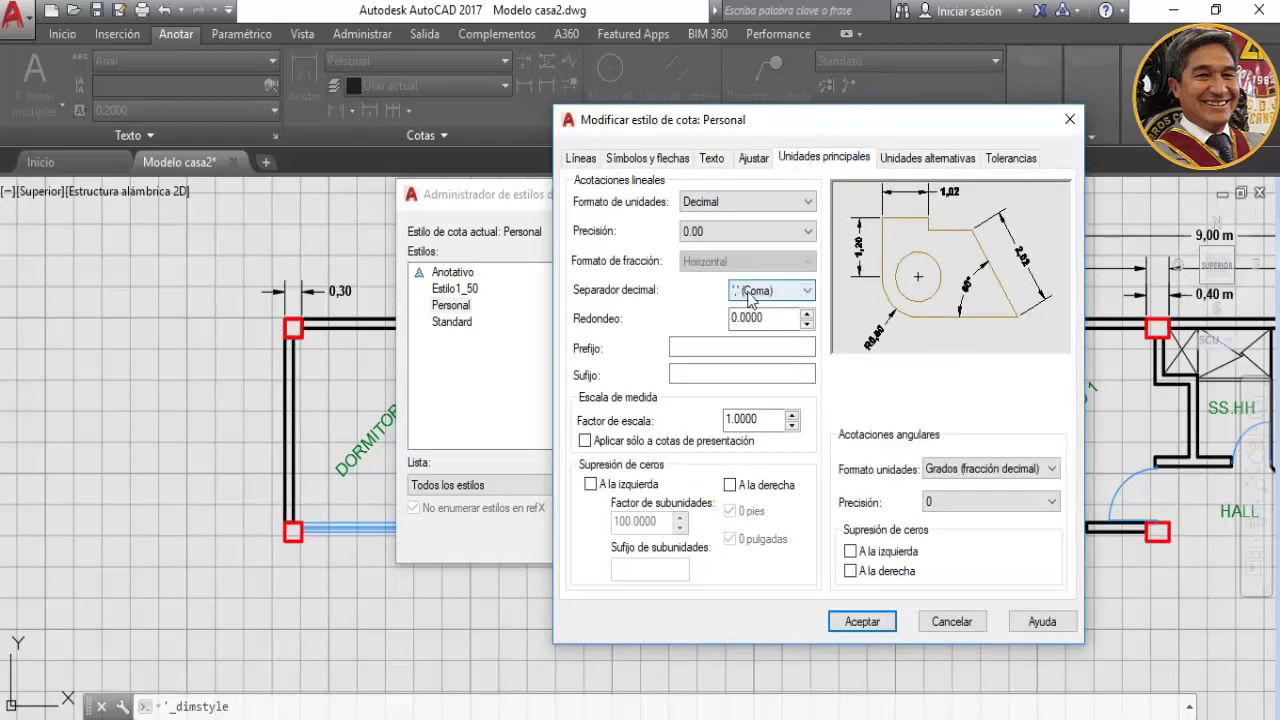
pyautogui.click(708, 375)
pyautogui.write('m')
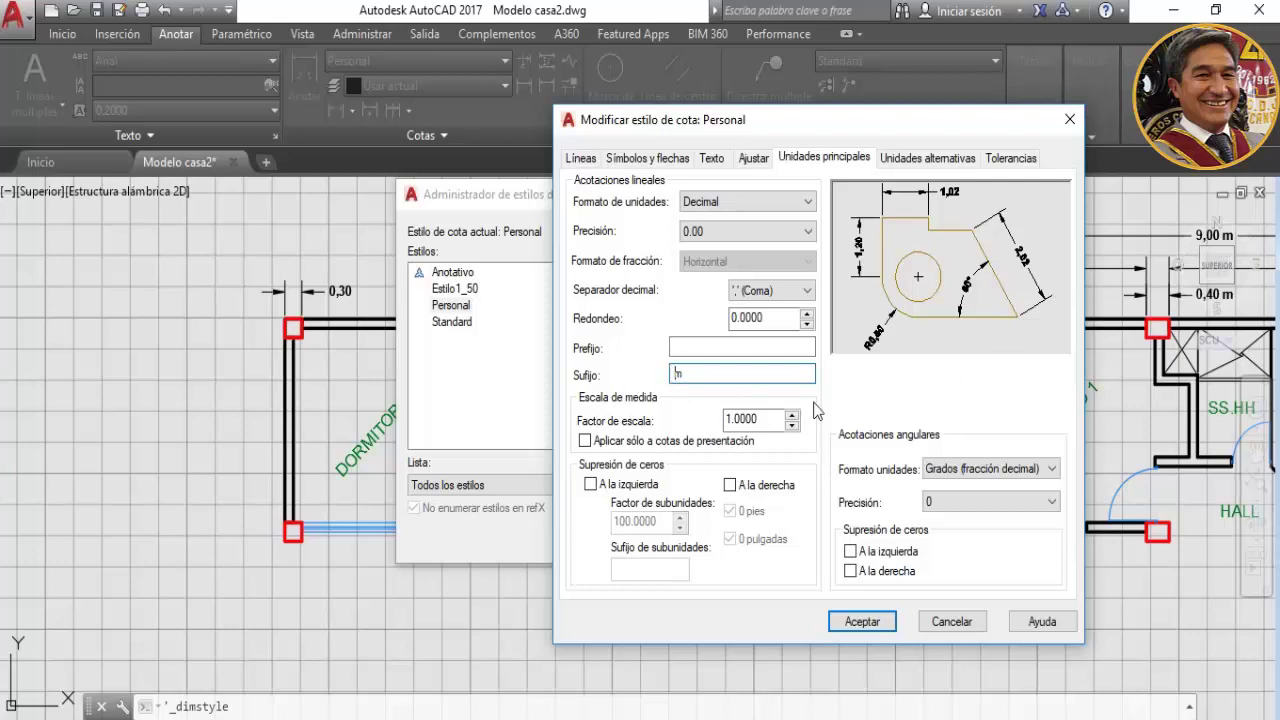
pyautogui.write('m')
pyautogui.click(866, 619)
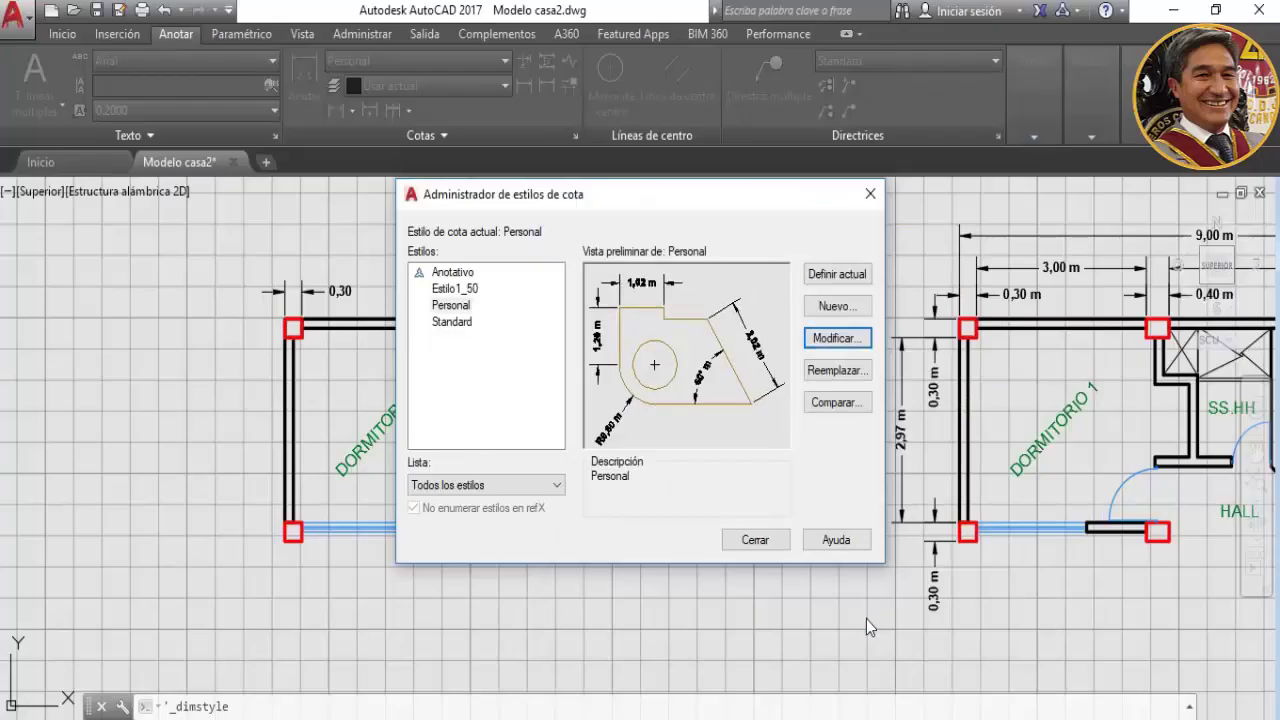
pyautogui.click(757, 539)
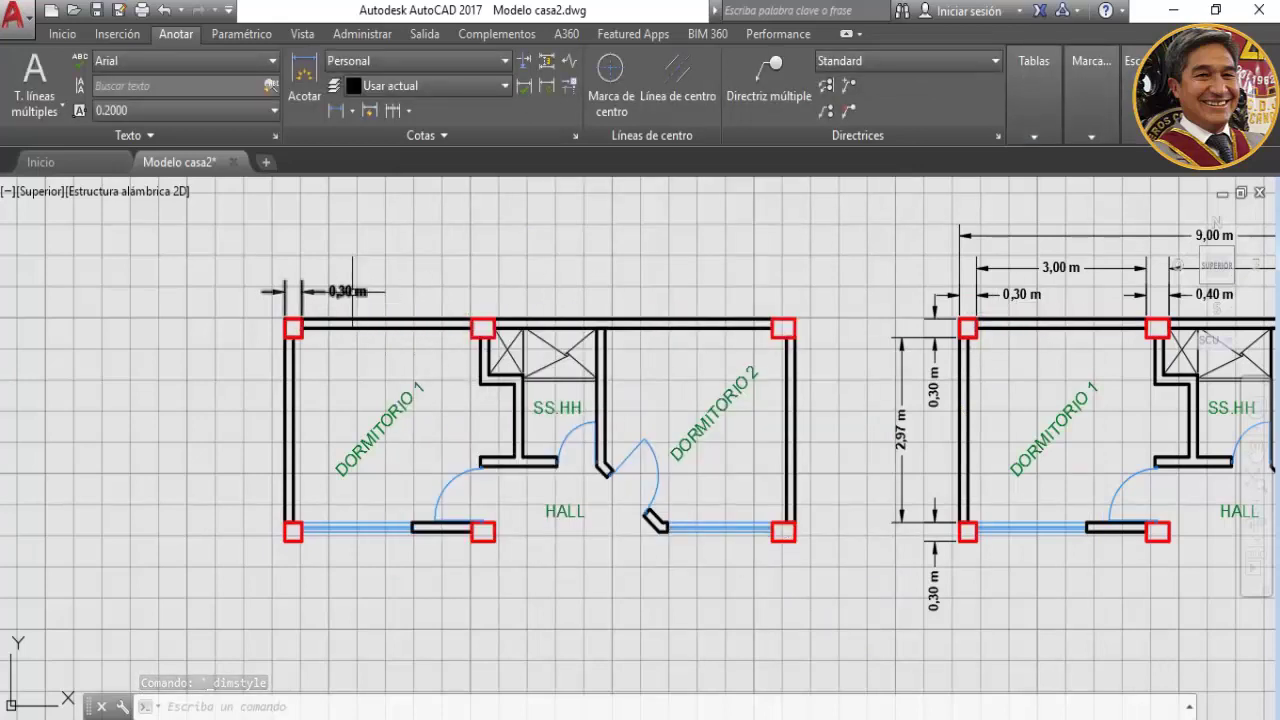
# Frame the left floor plan and start a linear dimension
pyautogui.scroll(6, 353, 292)
pyautogui.scroll(-4, 353, 284)
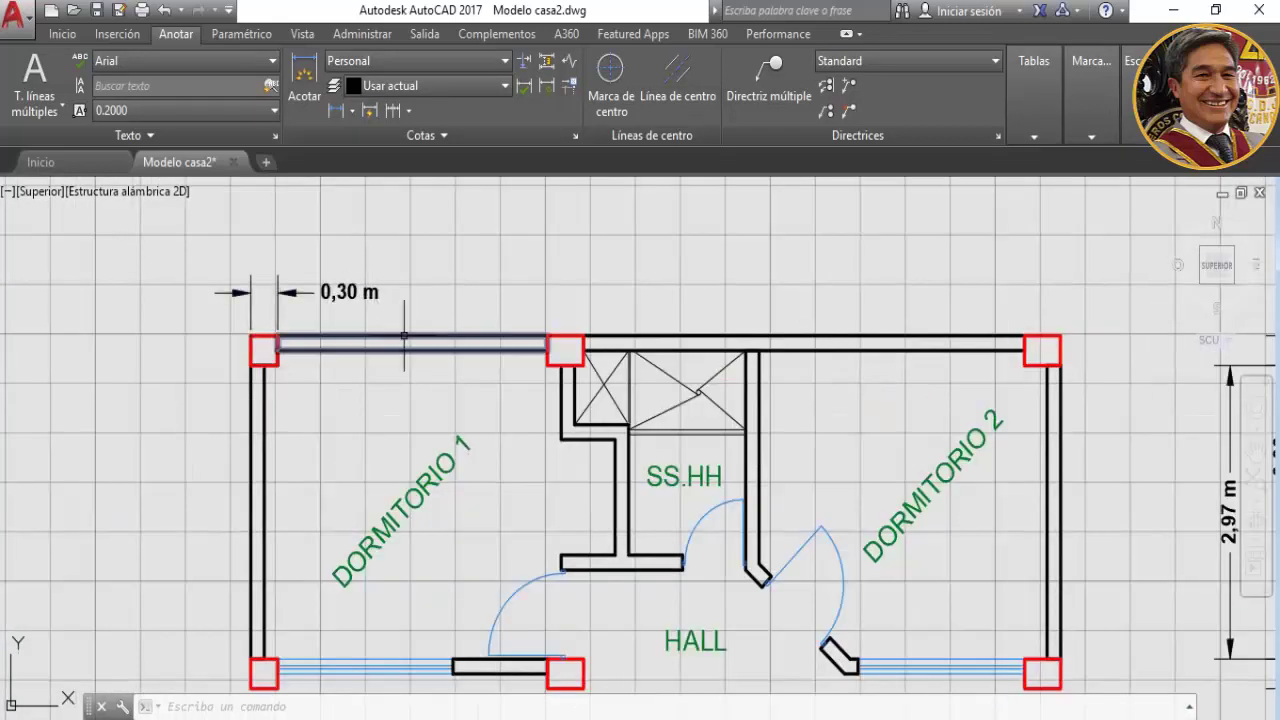
pyautogui.scroll(-2, 505, 386)
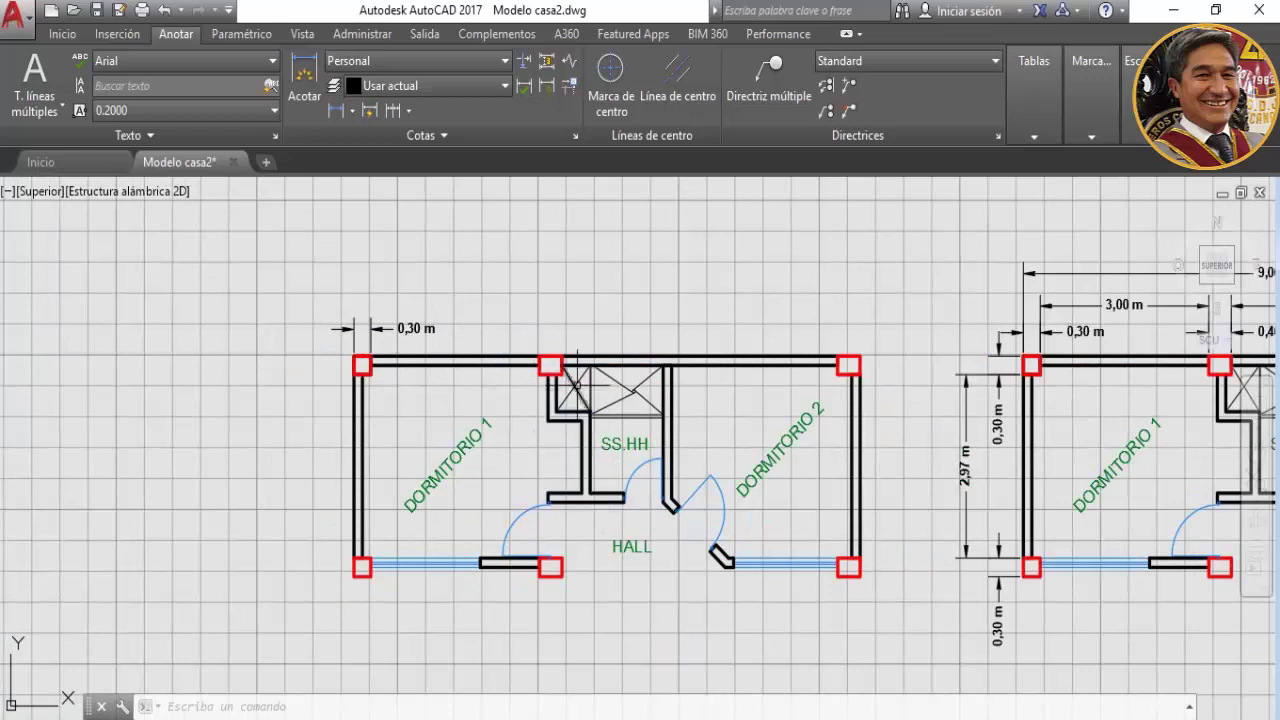
pyautogui.moveTo(630, 334); pyautogui.dragTo(585, 322, button='middle')
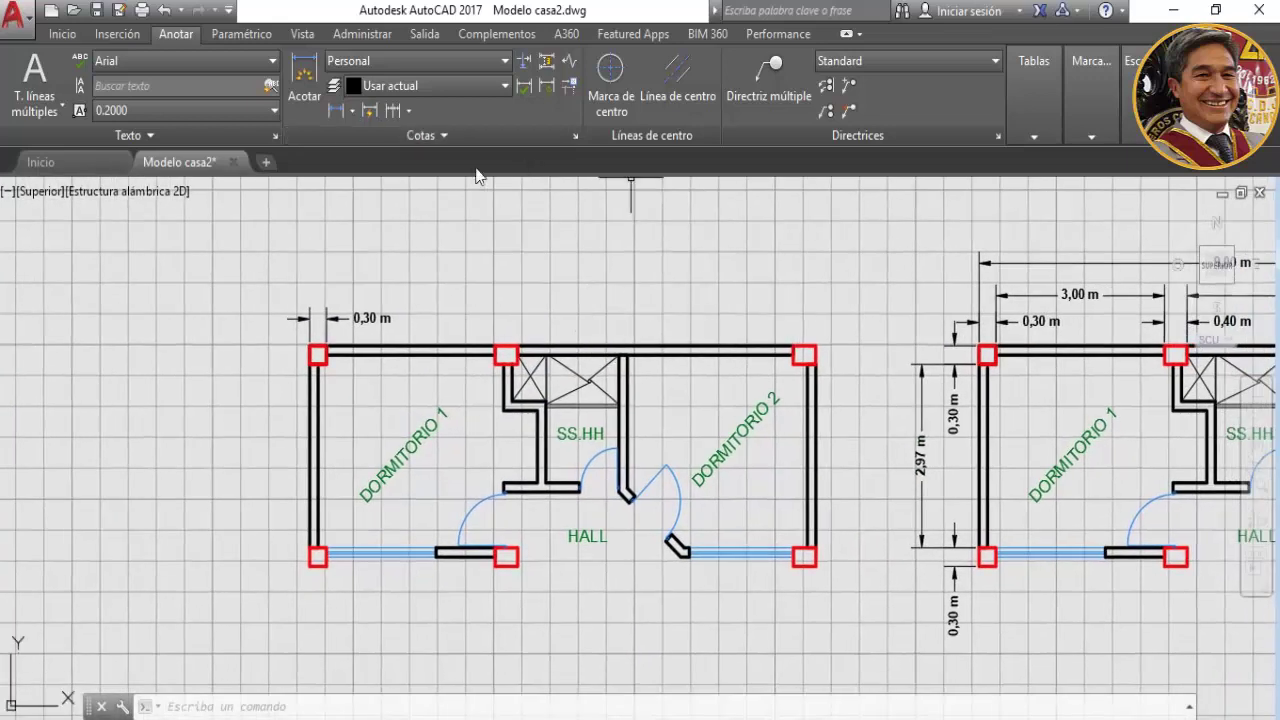
pyautogui.click(333, 111)
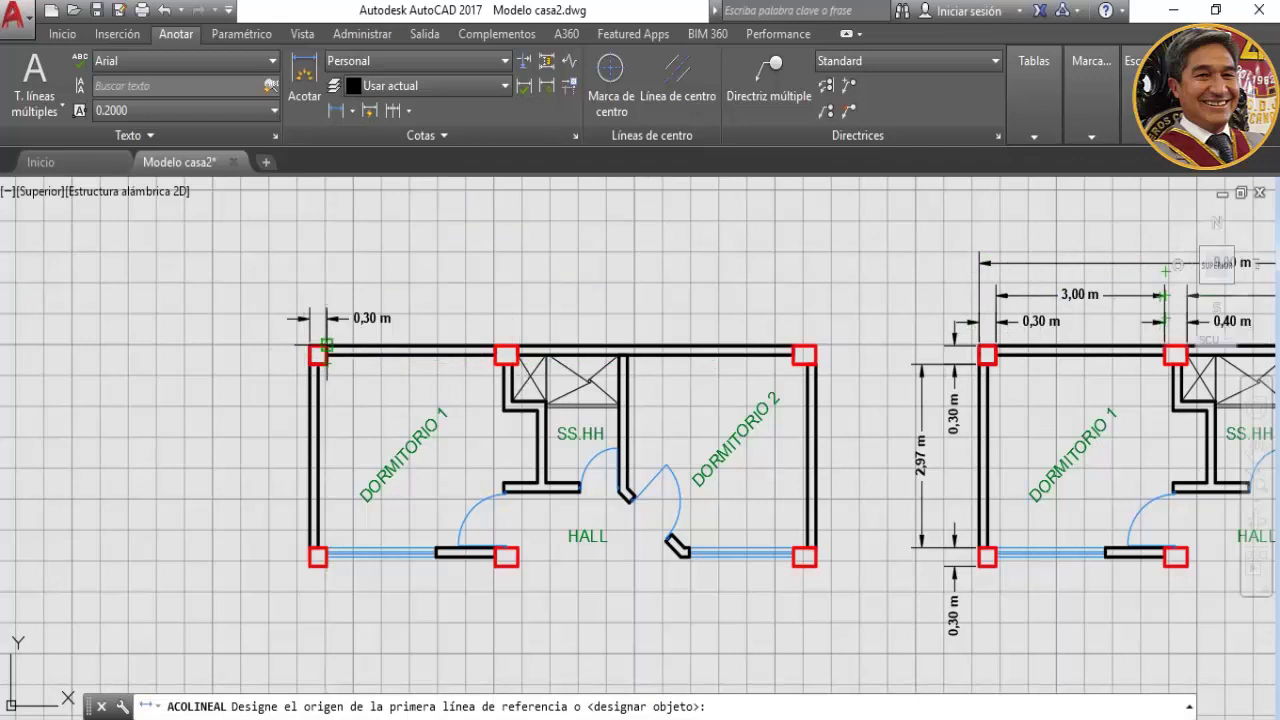
# Dimension the 3,00 m room span between the top wall's column corners
pyautogui.click(325, 346)
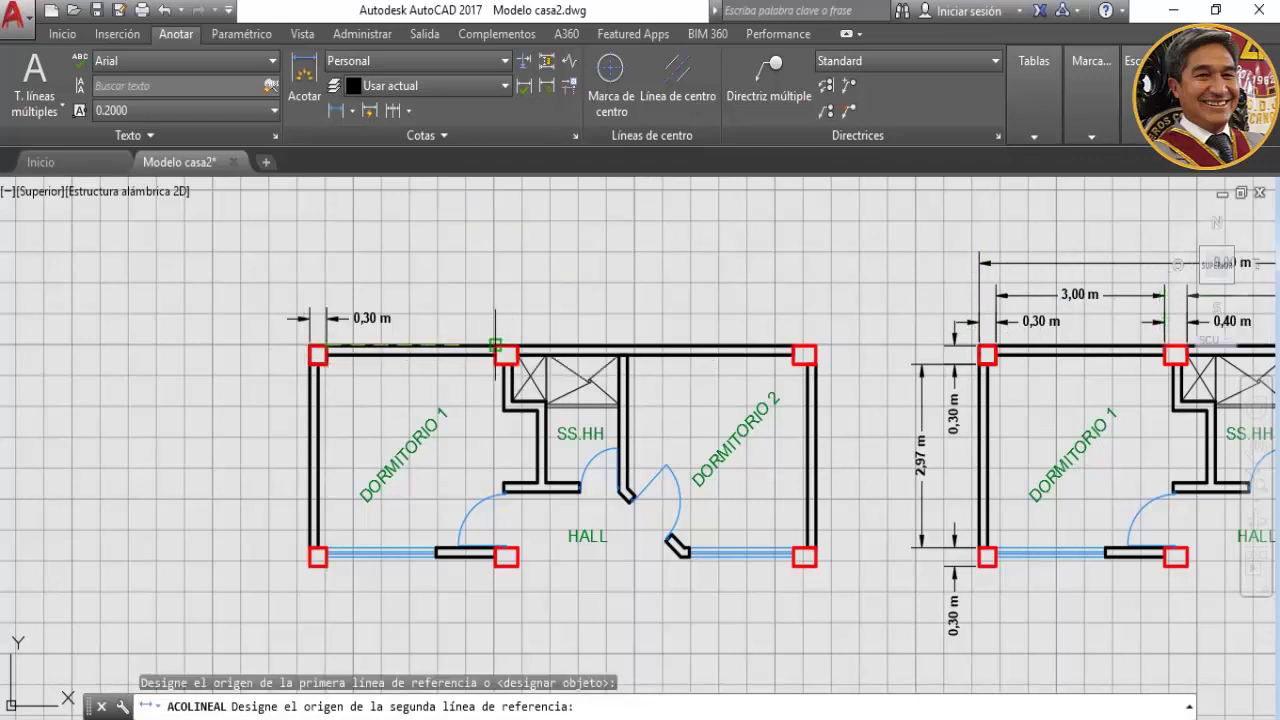
pyautogui.click(495, 346)
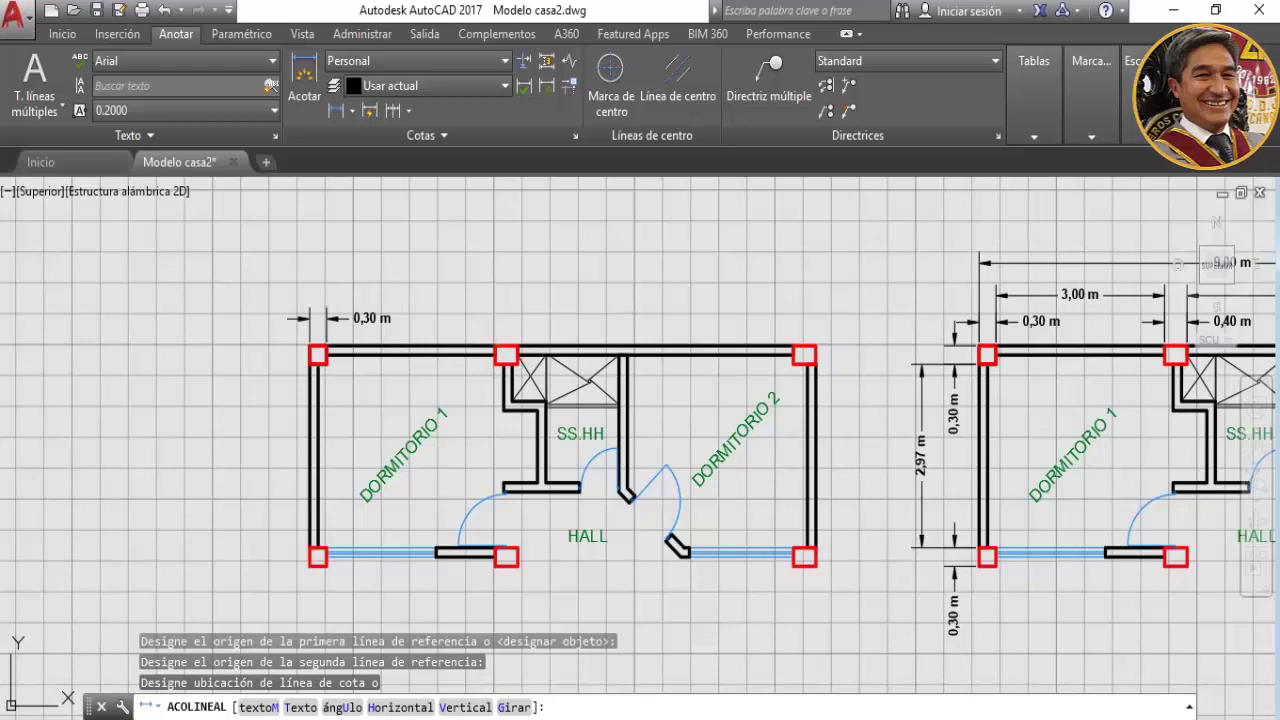
pyautogui.click(495, 291)
pyautogui.scroll(4, 343, 309)
pyautogui.scroll(-2, 343, 309)
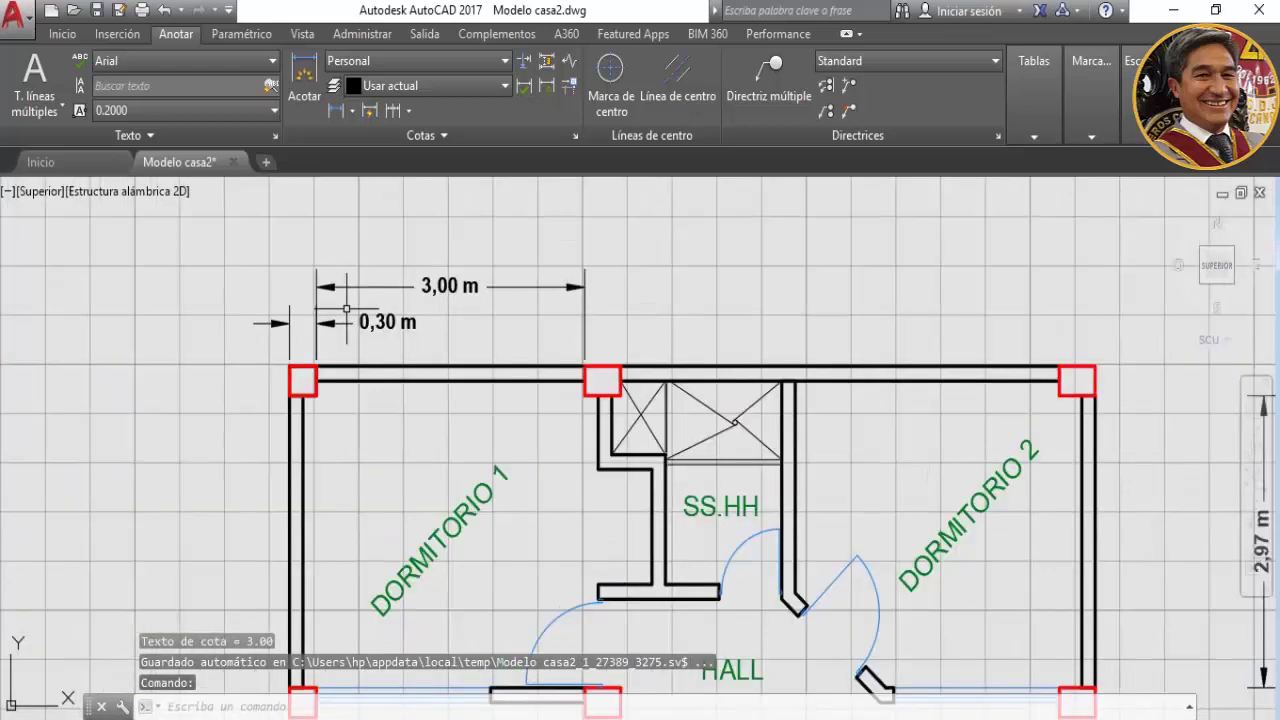
pyautogui.scroll(-2, 677, 378)
pyautogui.moveTo(976, 341)
pyautogui.mouseDown(button='middle')
pyautogui.moveTo(849, 354)
pyautogui.moveTo(586, 346)
pyautogui.mouseUp(button='middle')
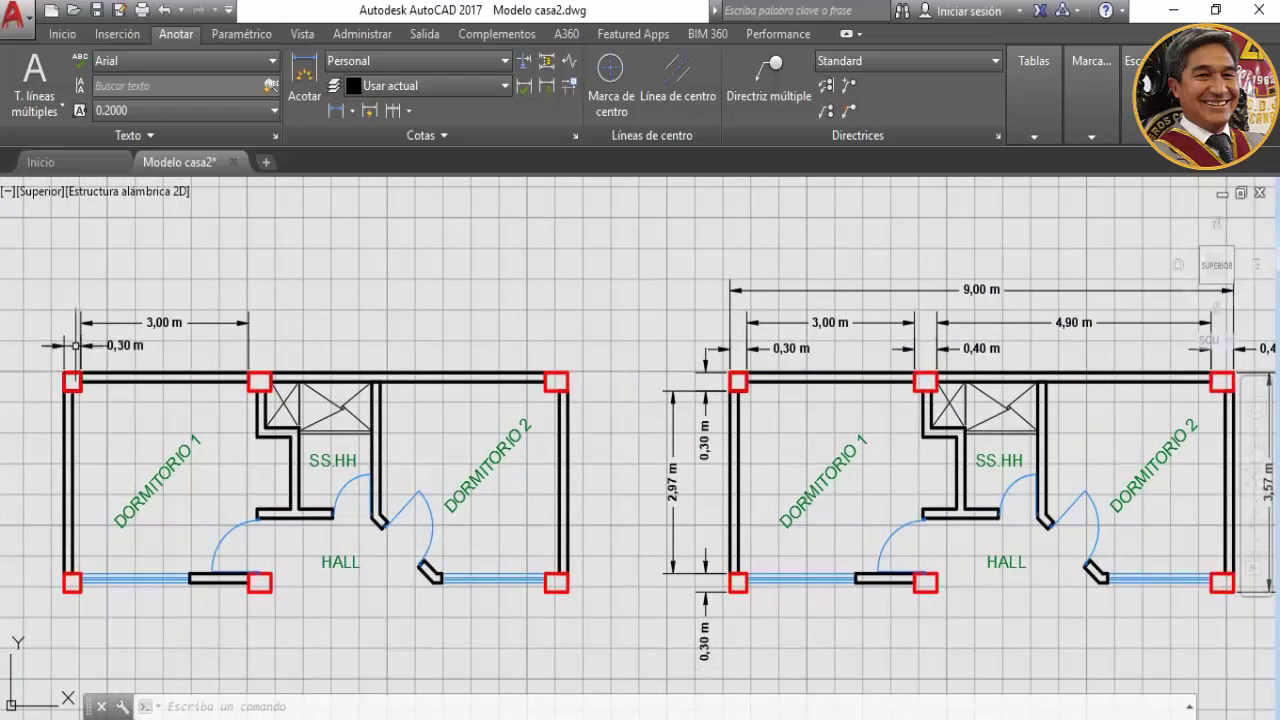
# Add 0,40 m dimensions over the middle and right columns, level with 0,30 m
pyautogui.click(333, 108)
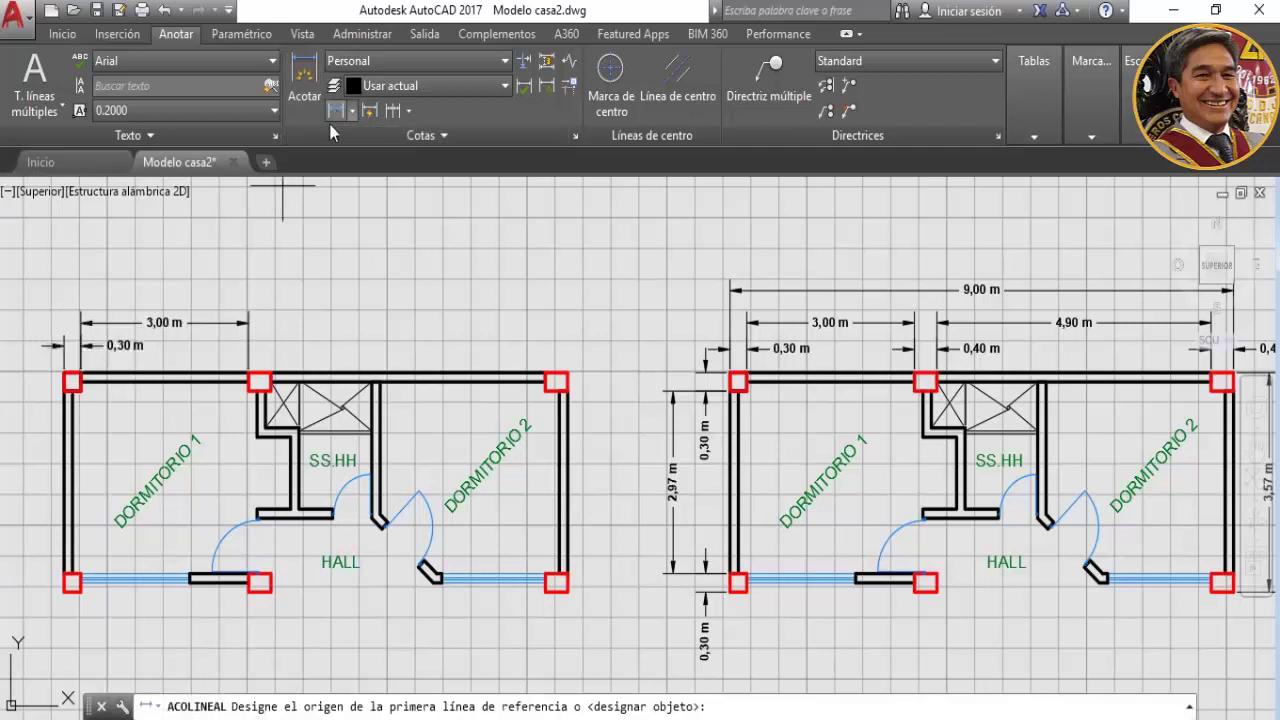
pyautogui.click(249, 380)
pyautogui.click(270, 376)
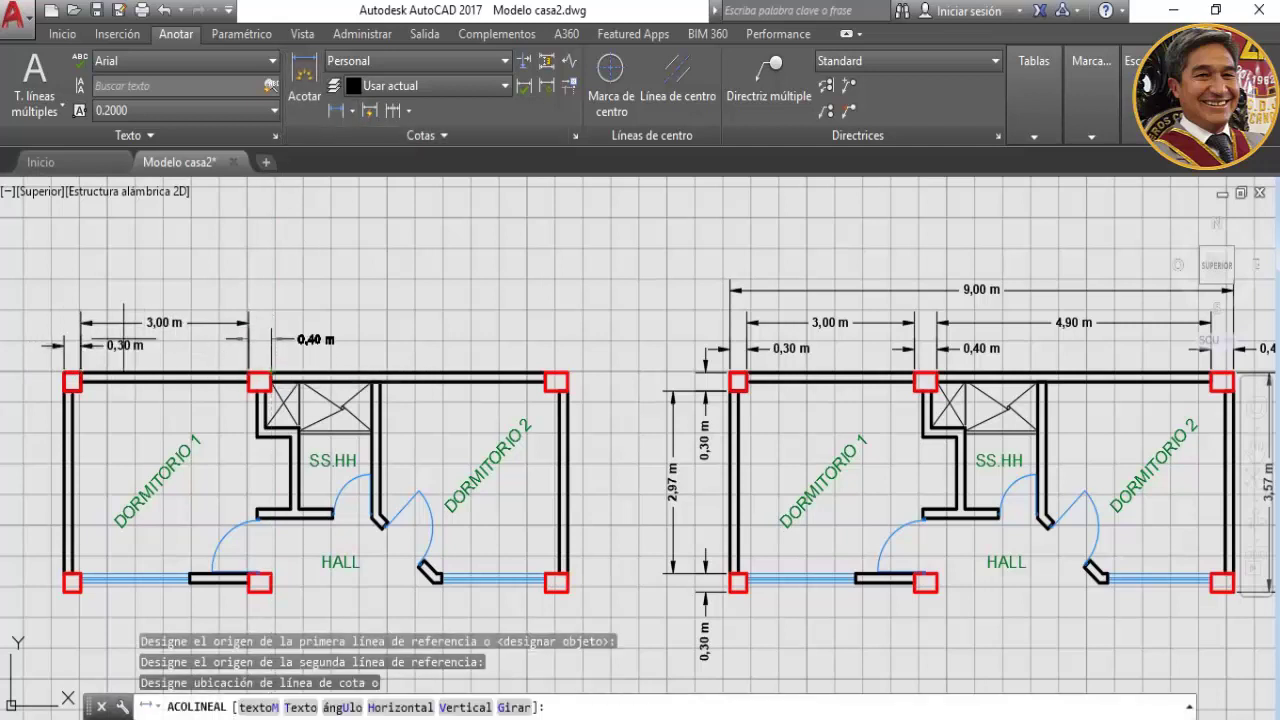
pyautogui.click(80, 345)
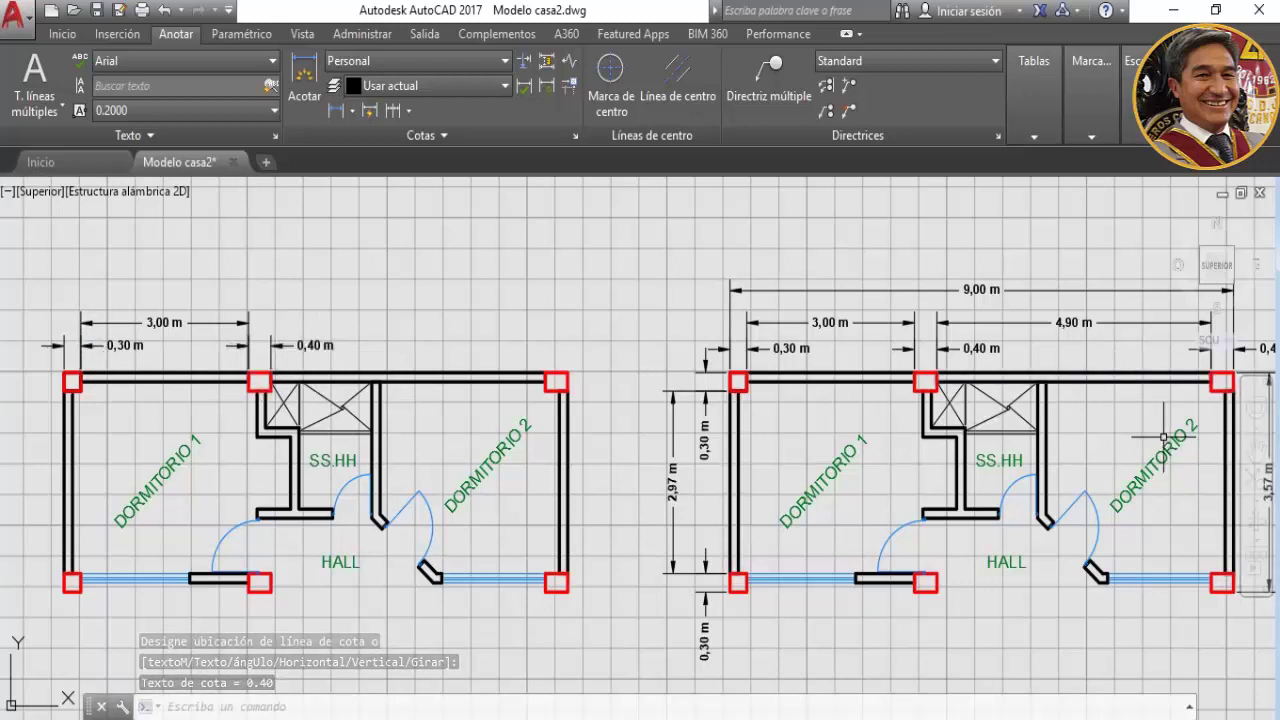
pyautogui.moveTo(1150, 440); pyautogui.dragTo(1097, 440, button='middle')
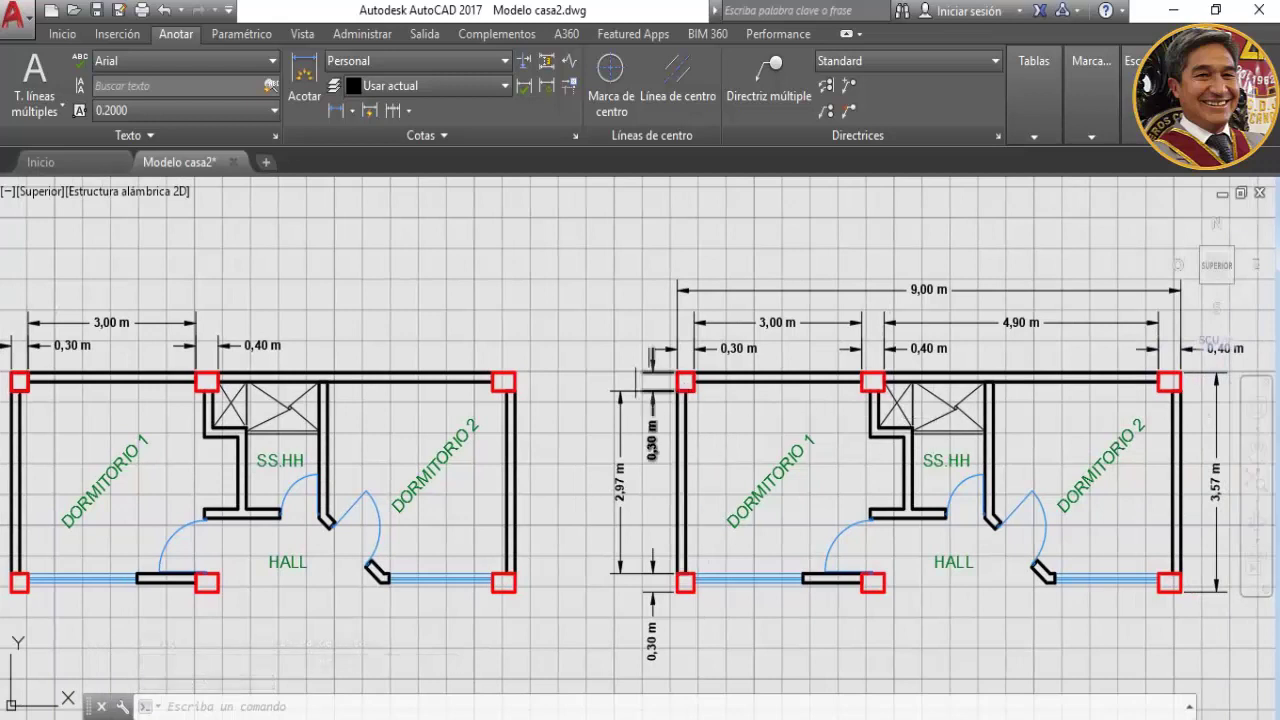
pyautogui.click(332, 111)
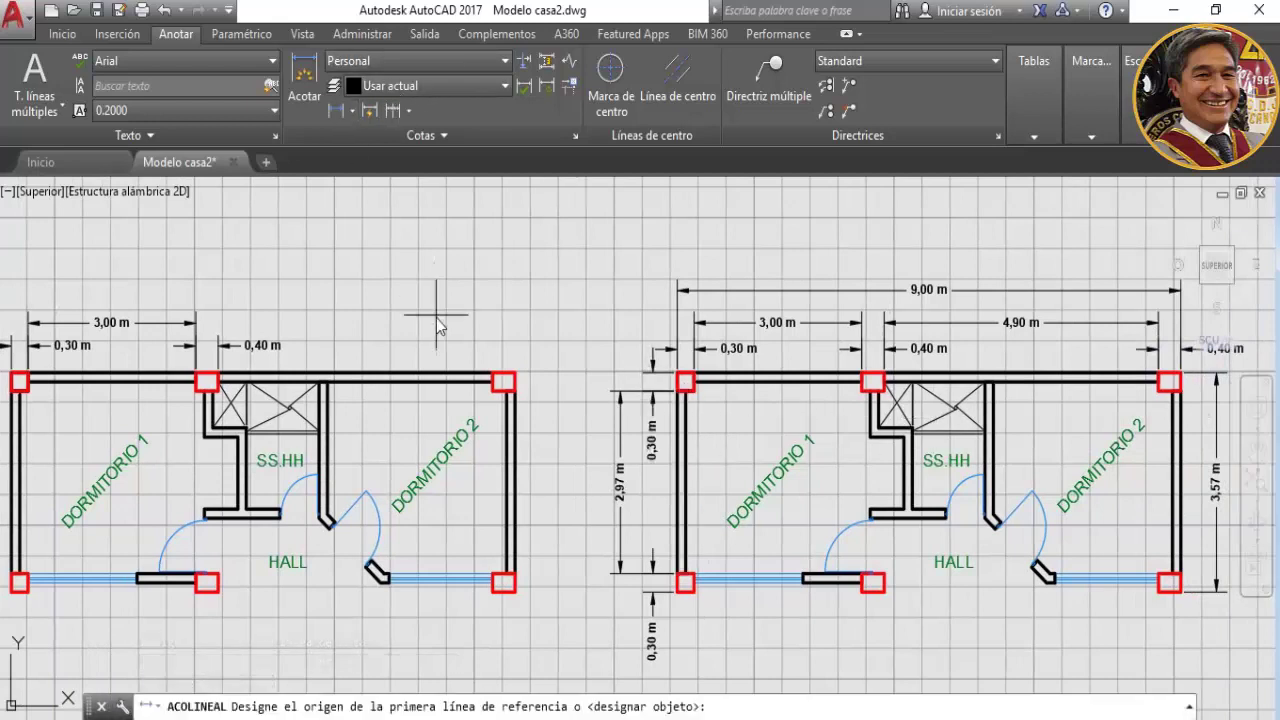
pyautogui.click(492, 373)
pyautogui.click(516, 373)
pyautogui.click(218, 345)
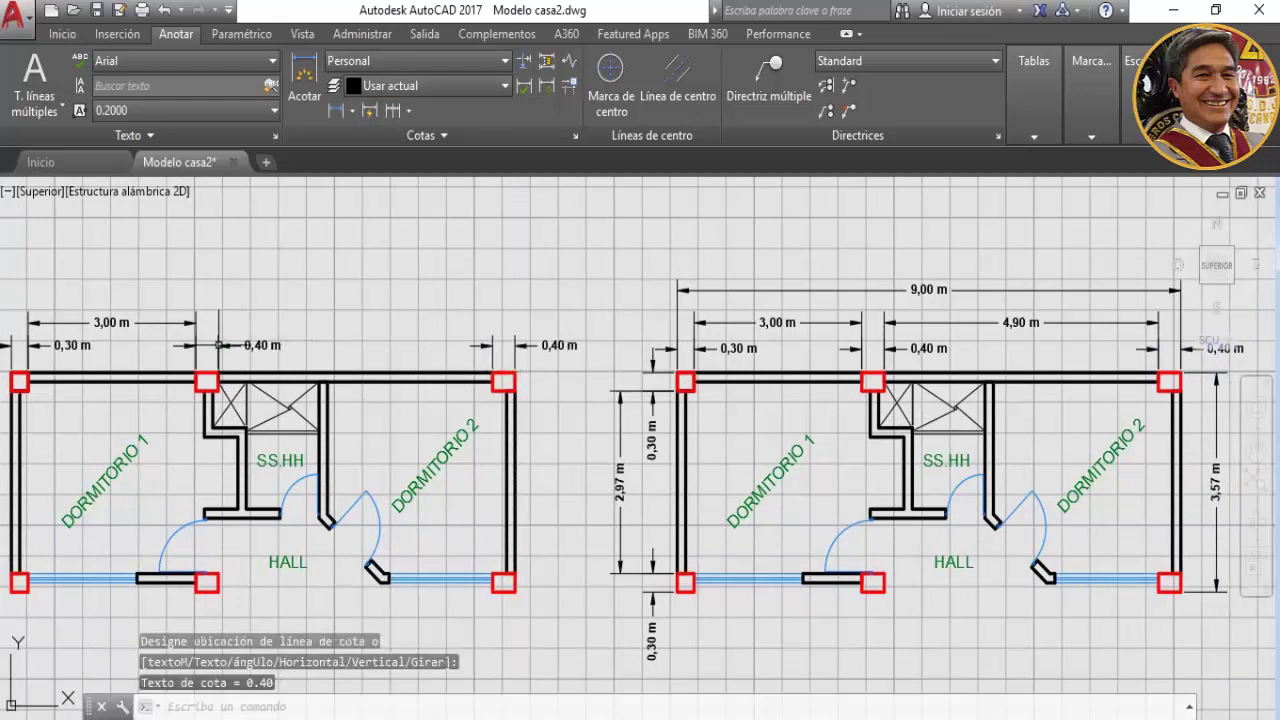
pyautogui.scroll(-1, 502, 408)
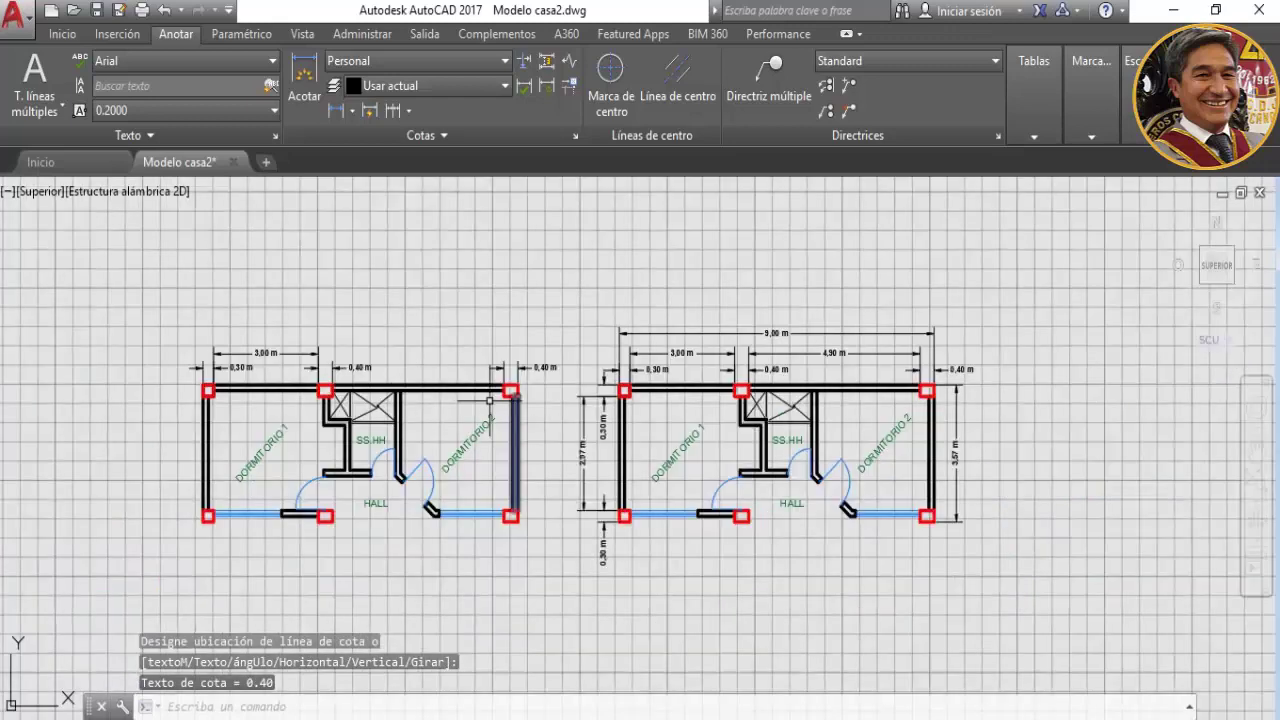
pyautogui.scroll(1, 475, 407)
pyautogui.moveTo(475, 407); pyautogui.dragTo(586, 392, button='middle')
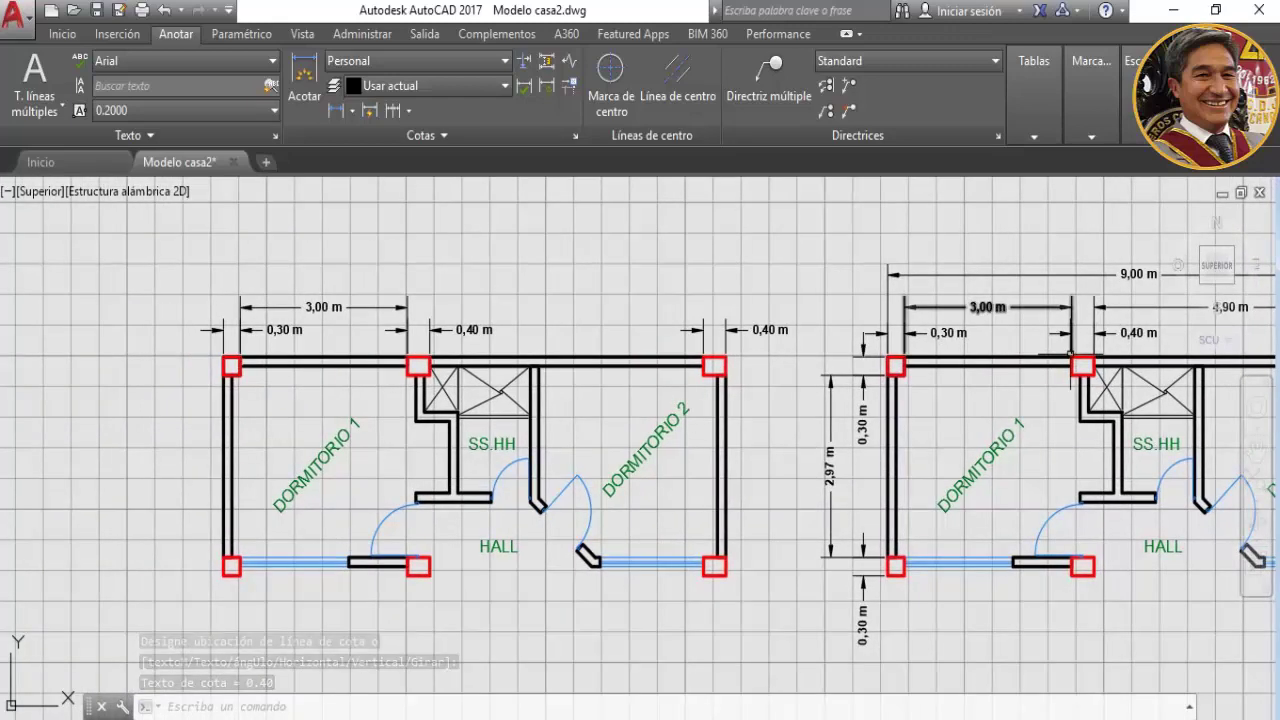
pyautogui.moveTo(1054, 355); pyautogui.dragTo(770, 355, button='middle')
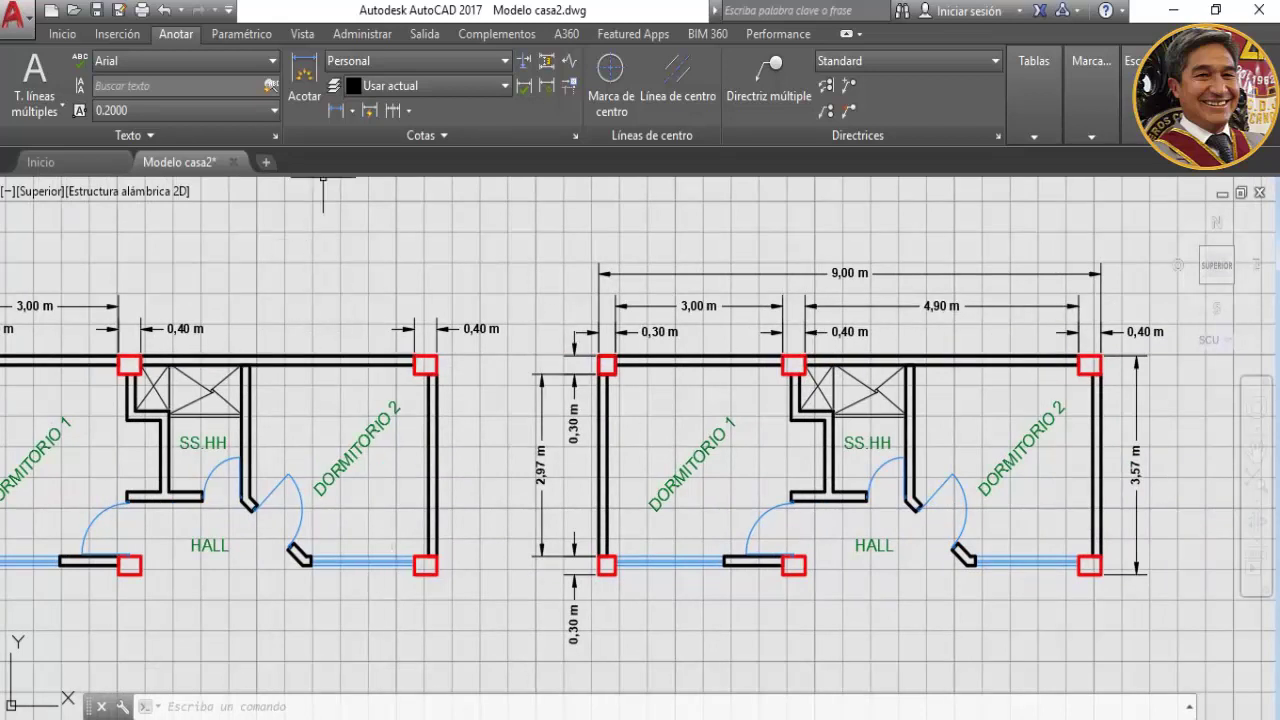
# Add a 4,90 m dimension across Dormitorio 2
pyautogui.click(336, 110)
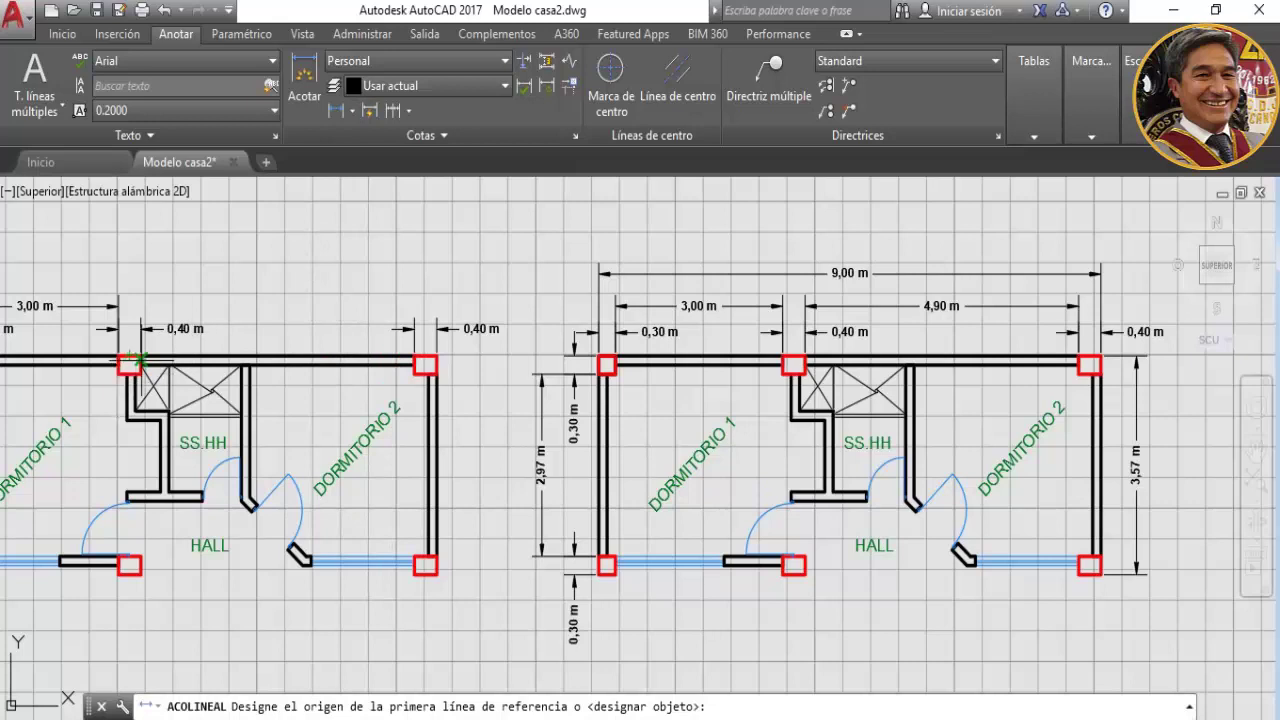
pyautogui.click(136, 356)
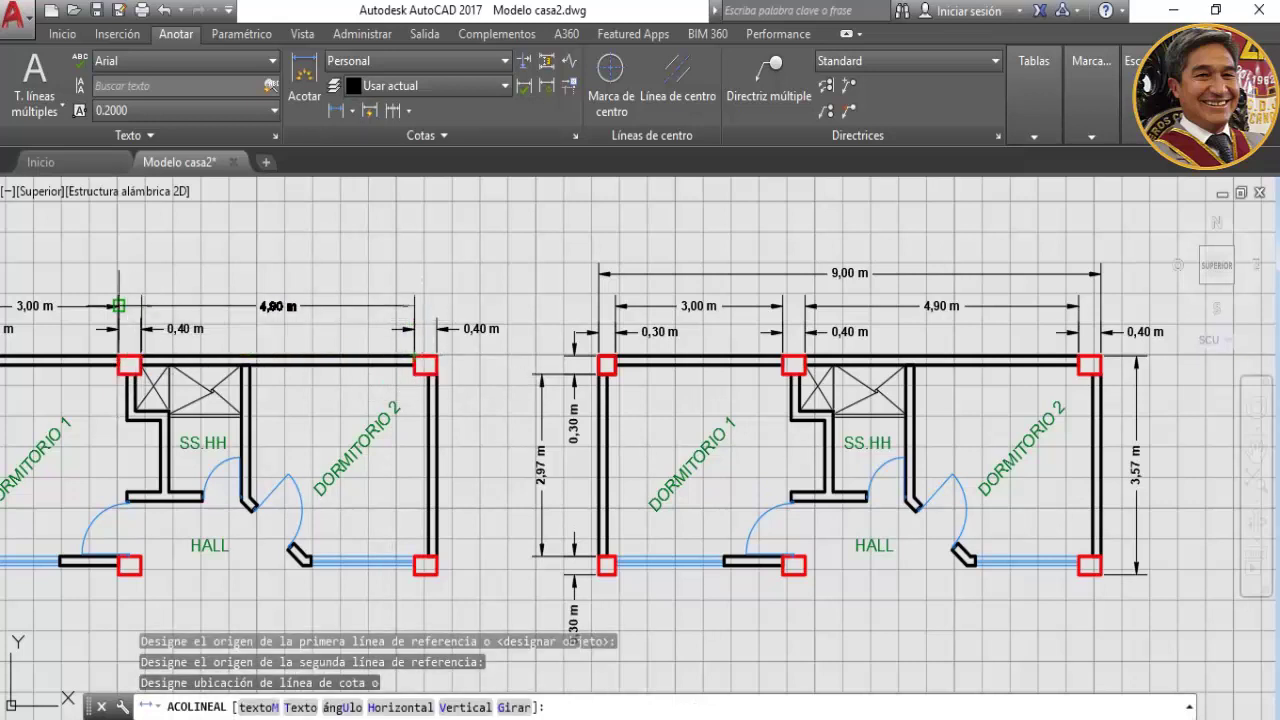
pyautogui.click(118, 305)
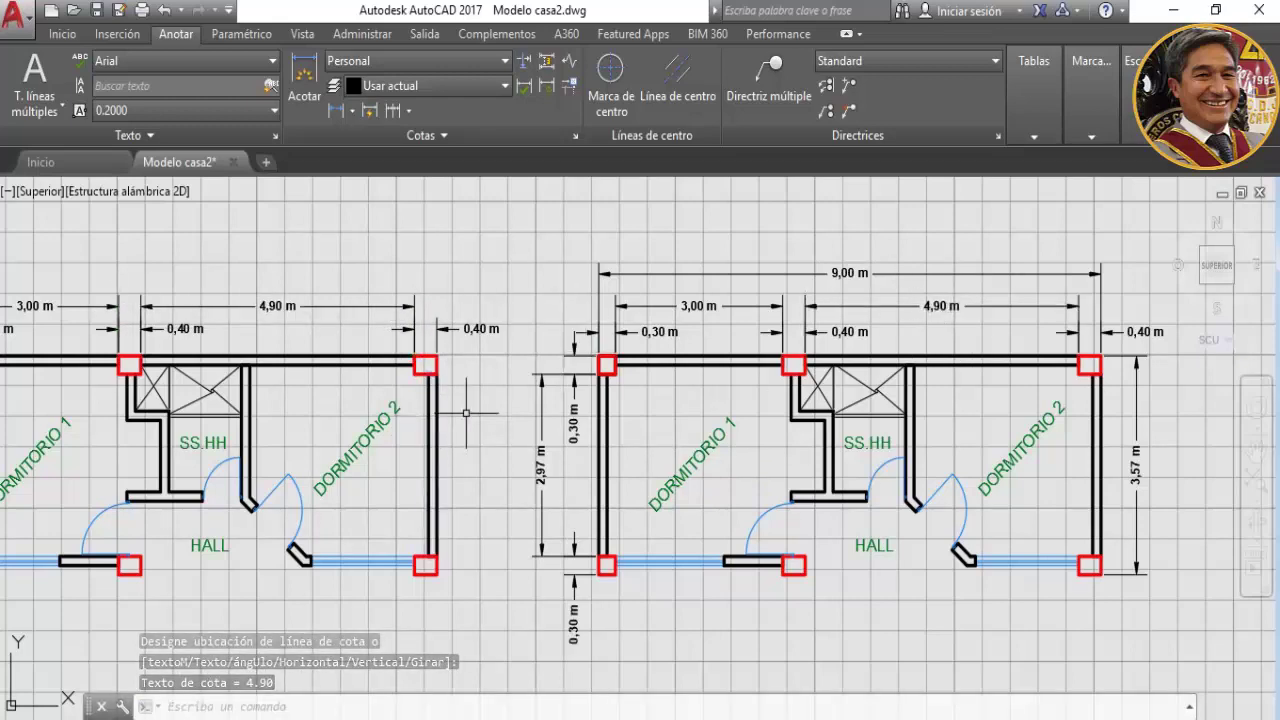
pyautogui.scroll(-2, 465, 412)
pyautogui.scroll(1, 583, 420)
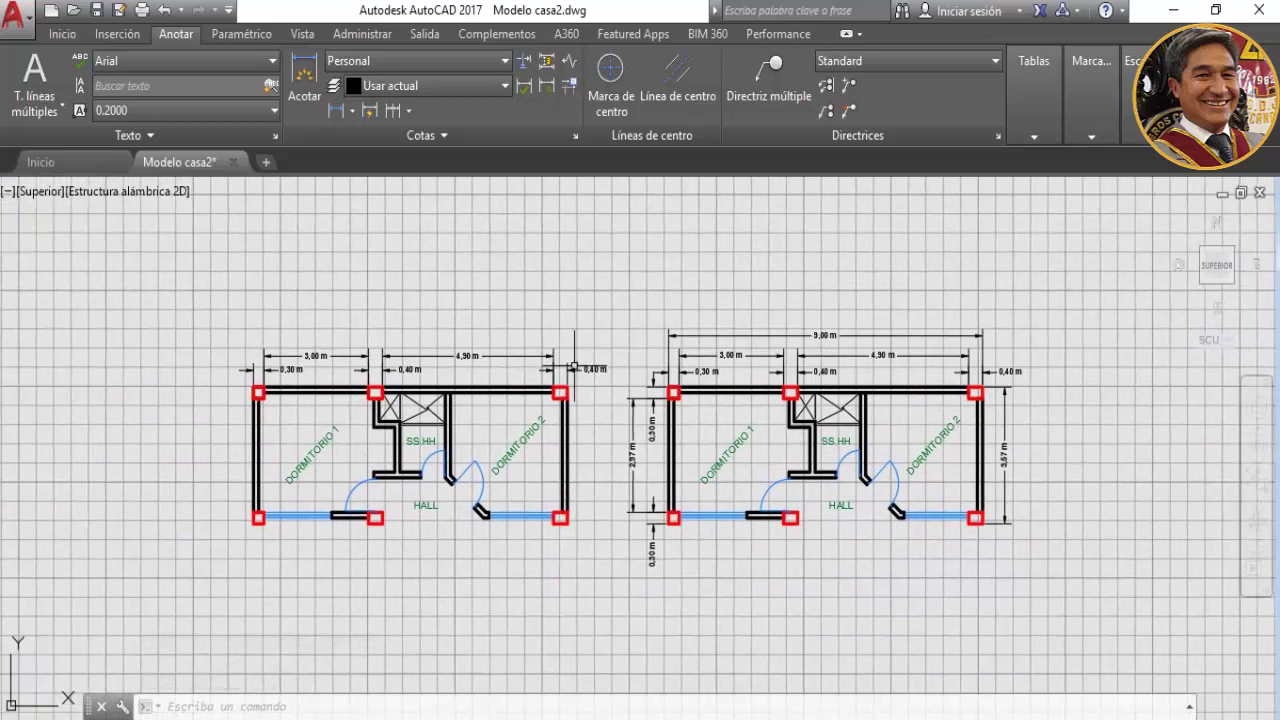
pyautogui.scroll(1, 573, 360)
pyautogui.moveTo(1254, 480)
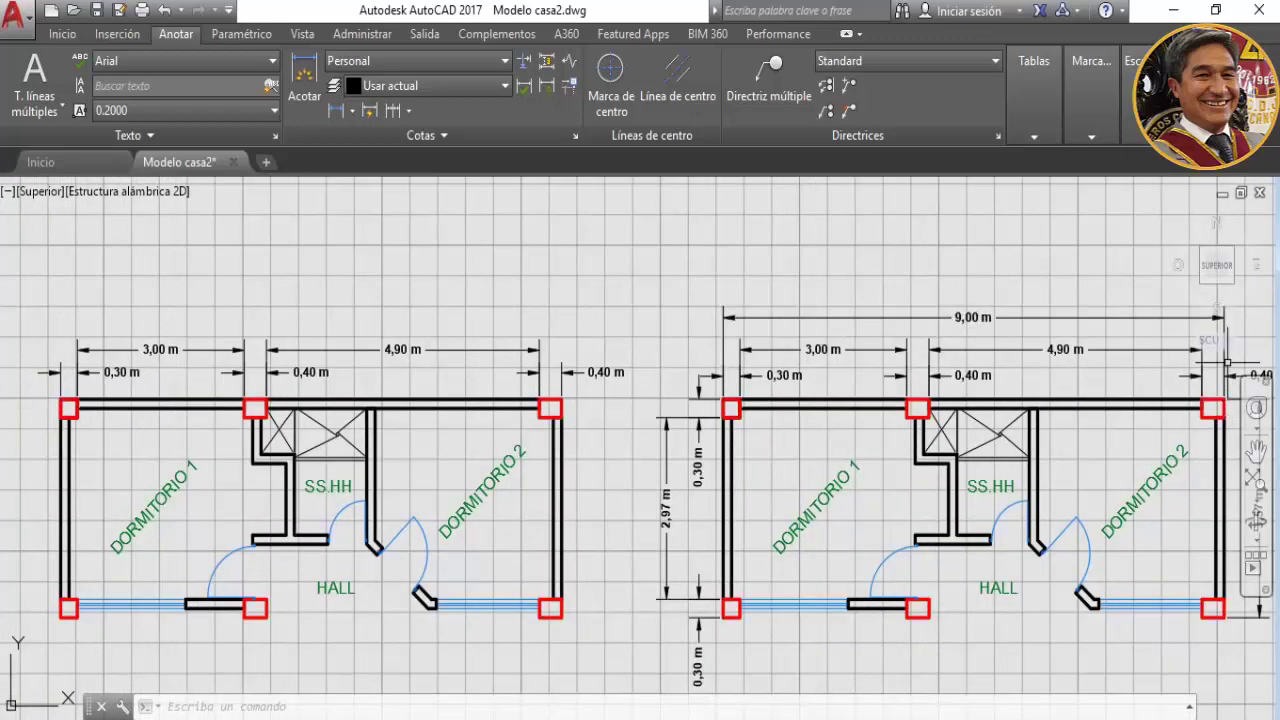
# Dimension the 9,00 m overall width along the top wall
pyautogui.click(336, 110)
pyautogui.click(562, 401)
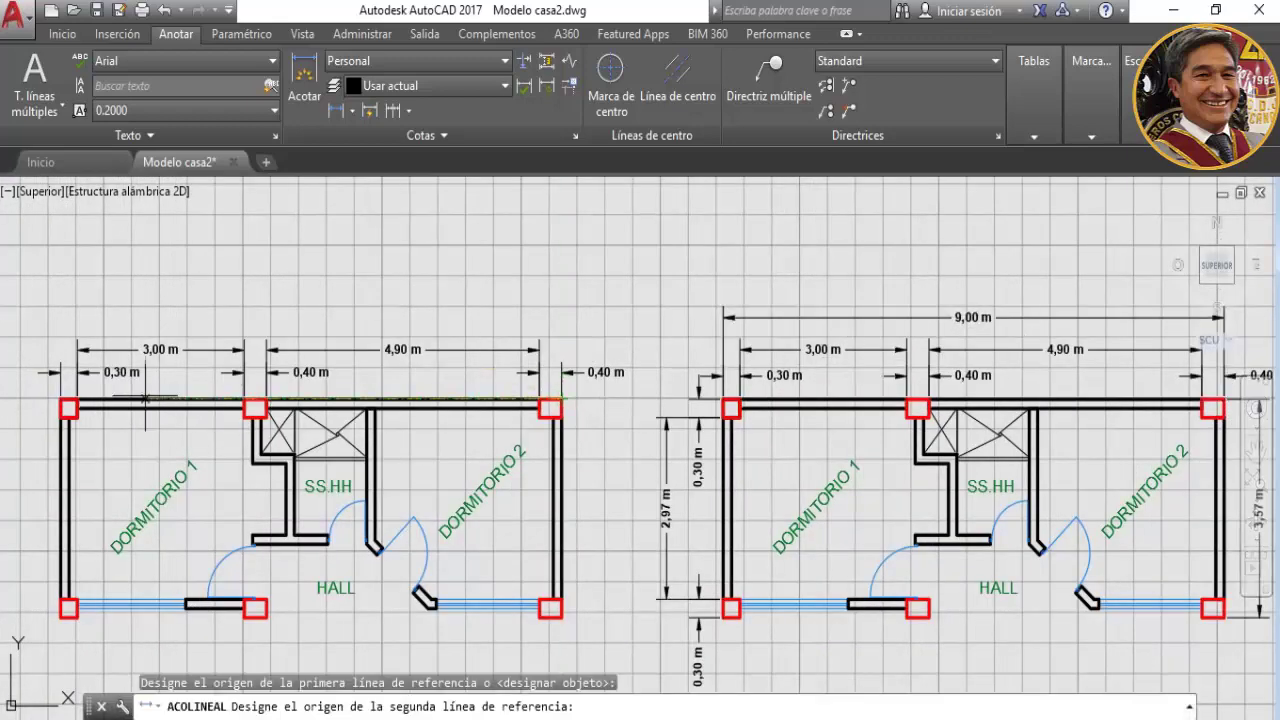
pyautogui.click(62, 401)
pyautogui.scroll(1, 62, 341)
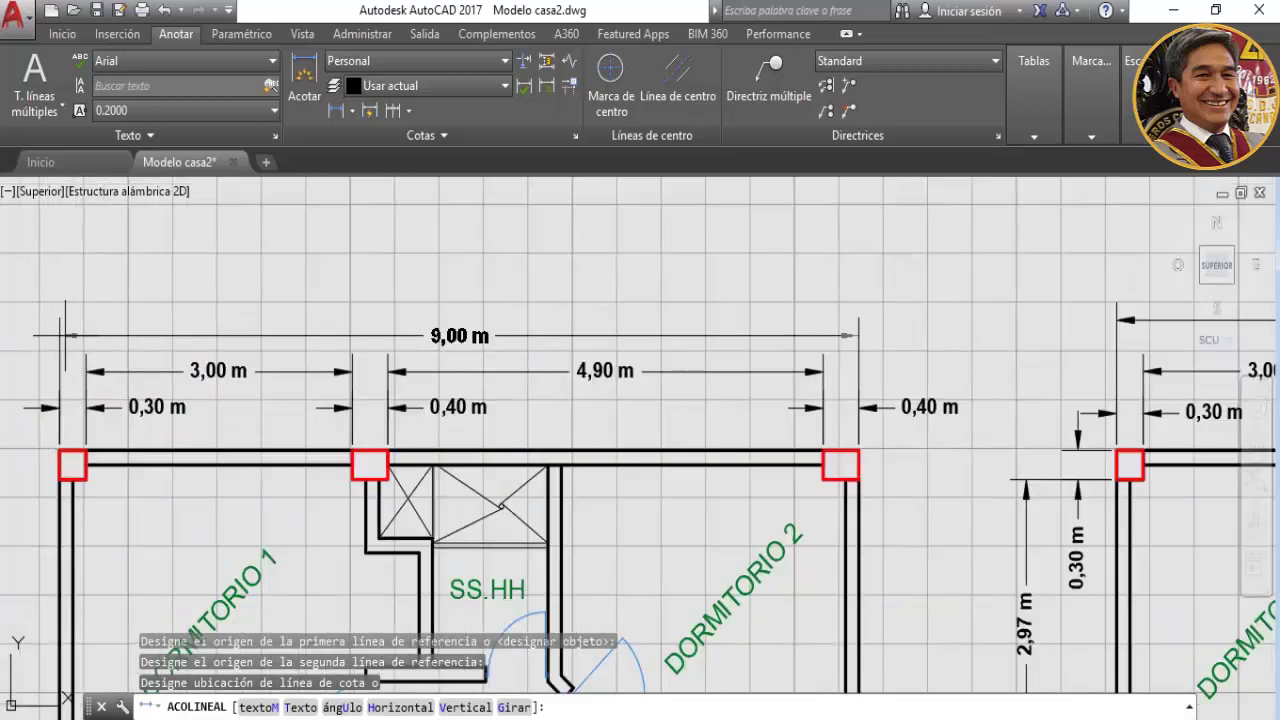
pyautogui.click(66, 330)
pyautogui.scroll(-2, 127, 346)
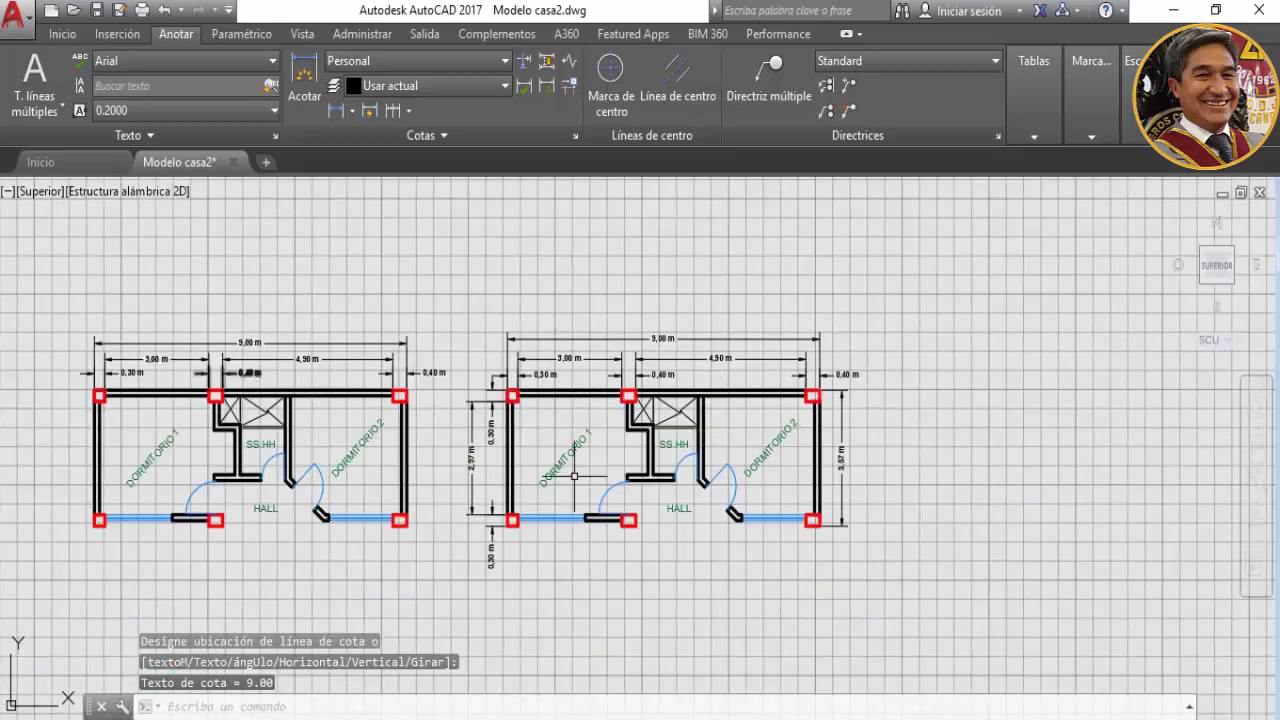
pyautogui.scroll(1, 16, 391)
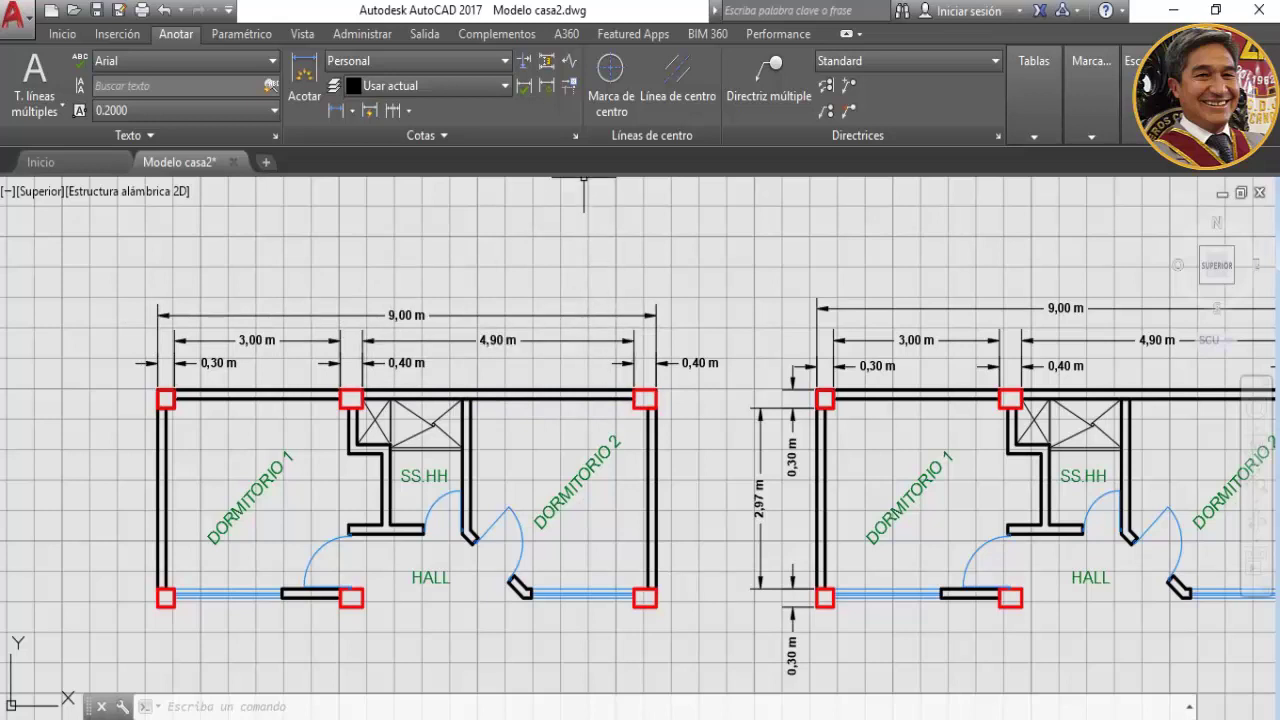
pyautogui.click(575, 137)
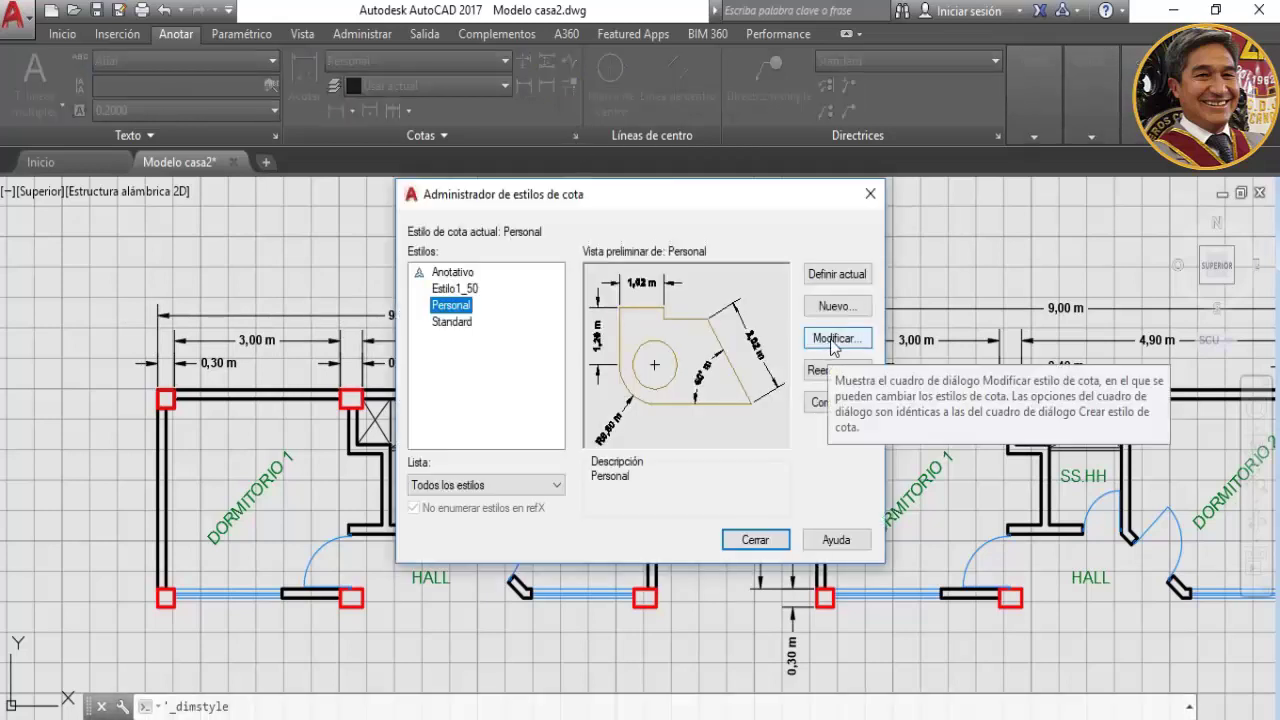
# Change the Personal style's arrowheads to dots (Punto)
pyautogui.click(833, 341)
pyautogui.click(657, 160)
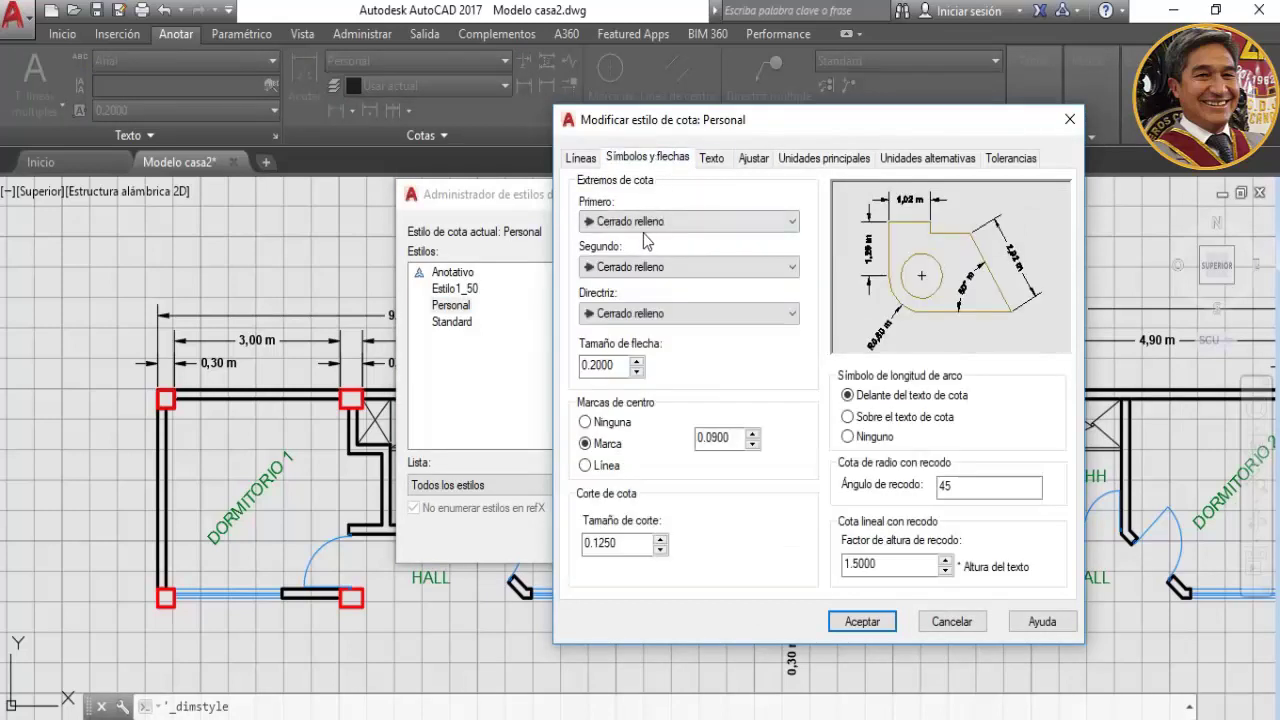
pyautogui.click(794, 224)
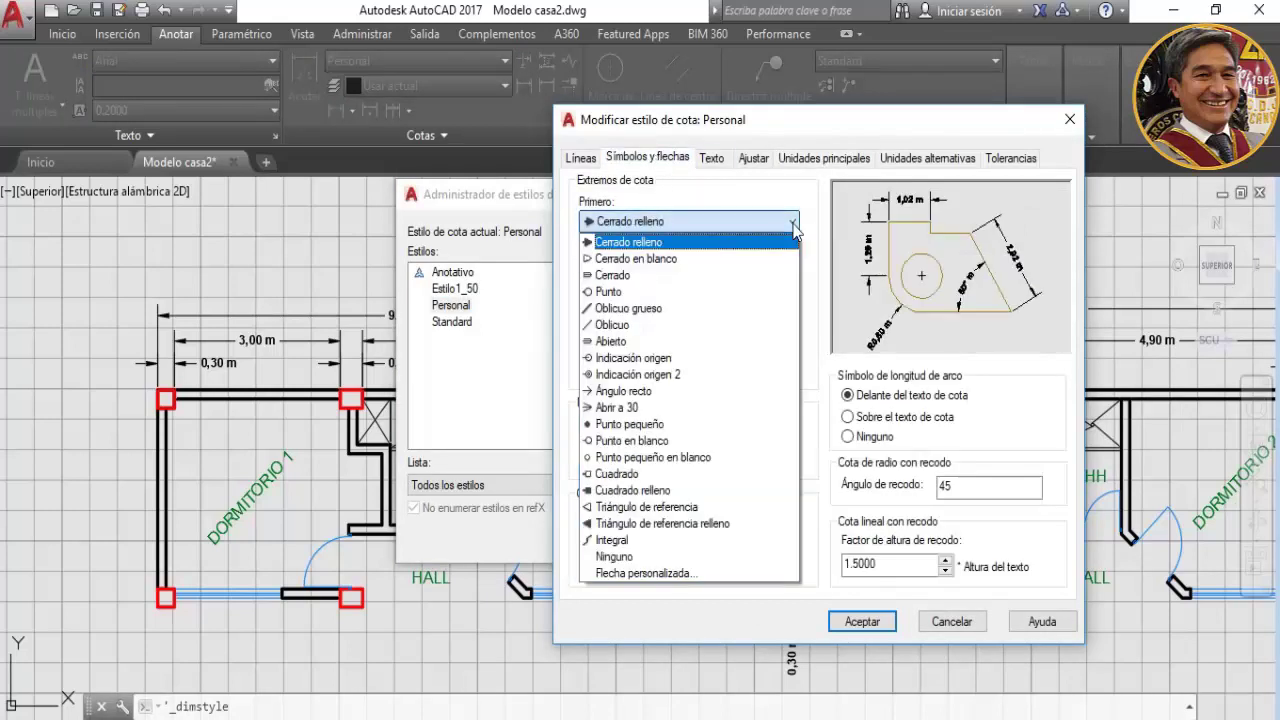
pyautogui.click(603, 292)
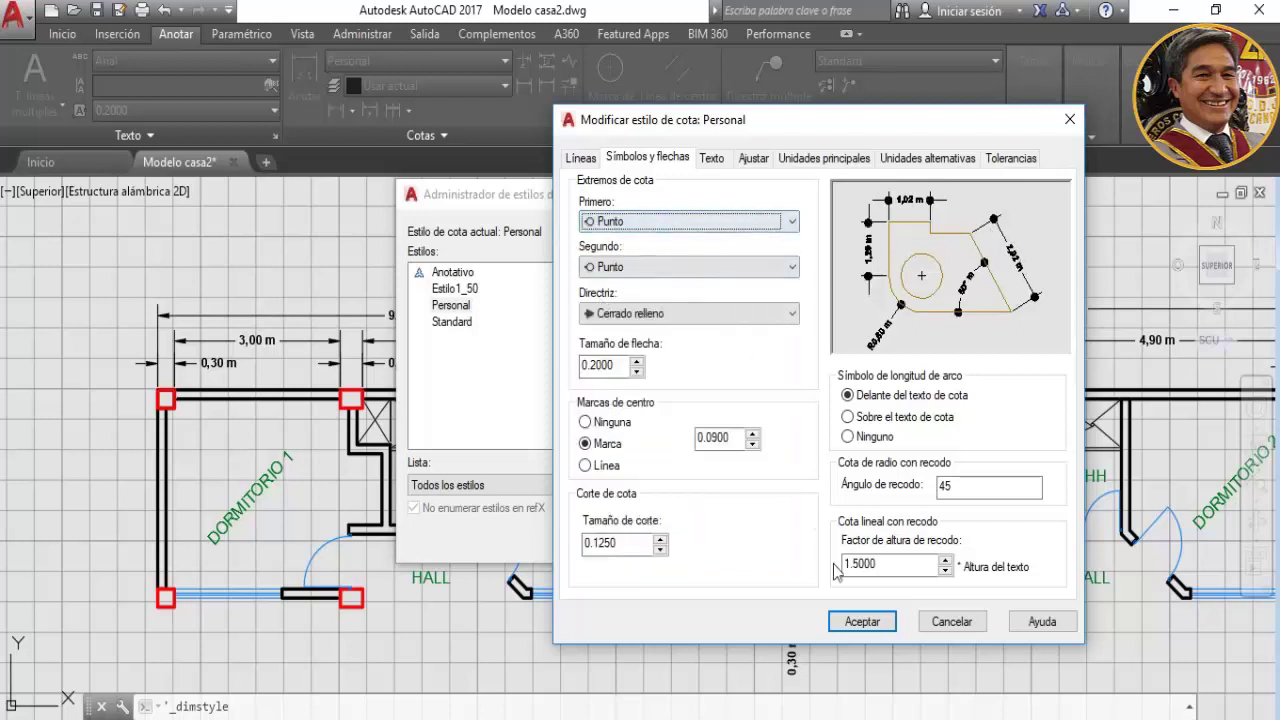
pyautogui.click(862, 621)
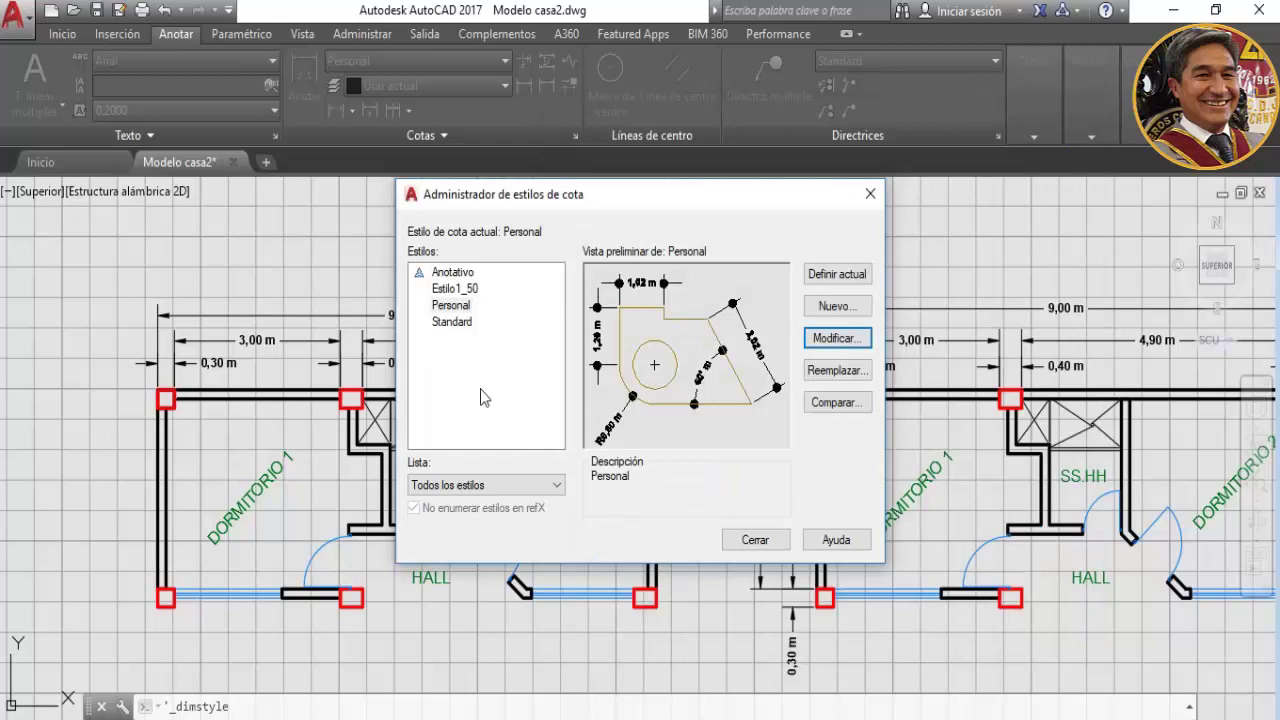
pyautogui.click(755, 539)
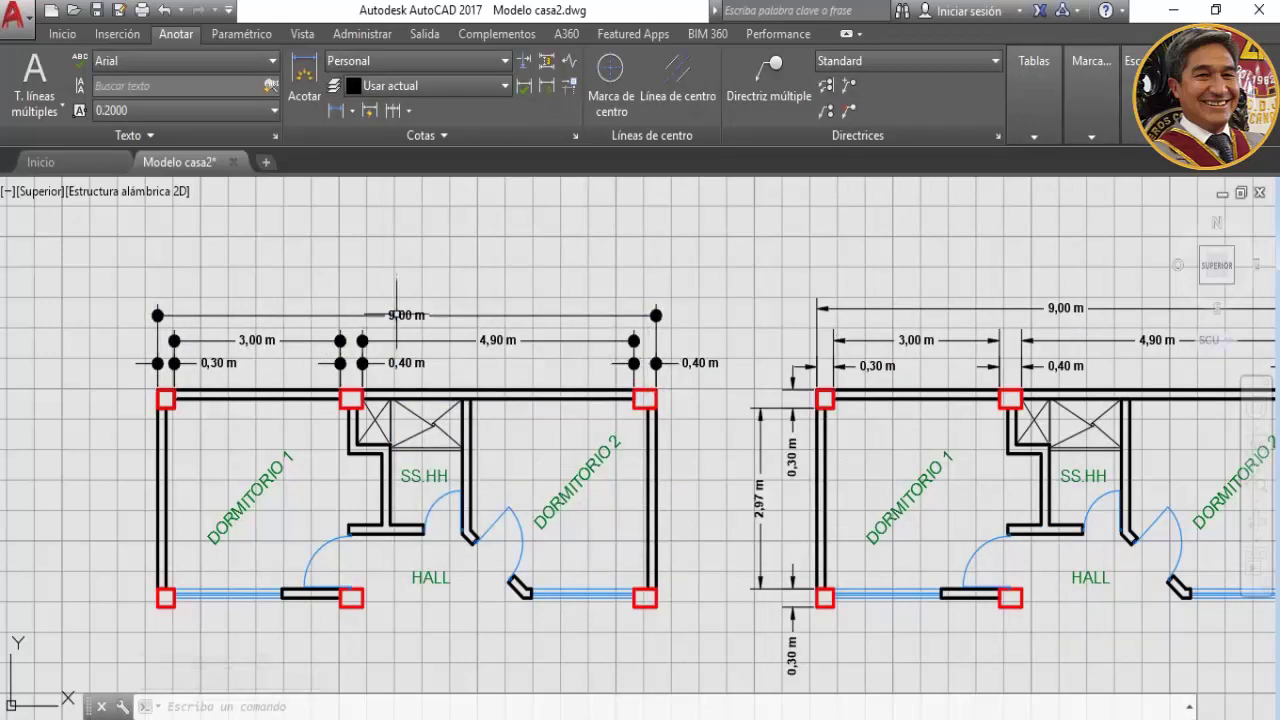
# Restore the Personal style's arrowheads to Cerrado relleno (closed filled)
pyautogui.click(576, 137)
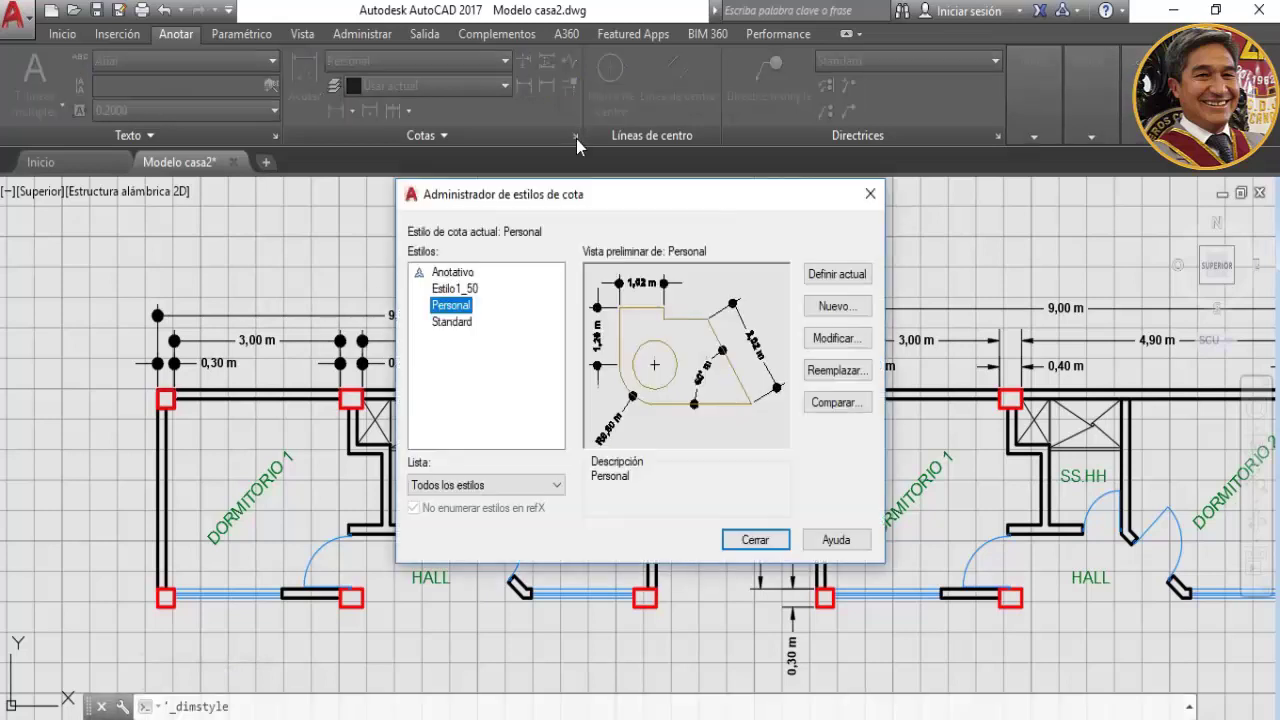
pyautogui.click(836, 338)
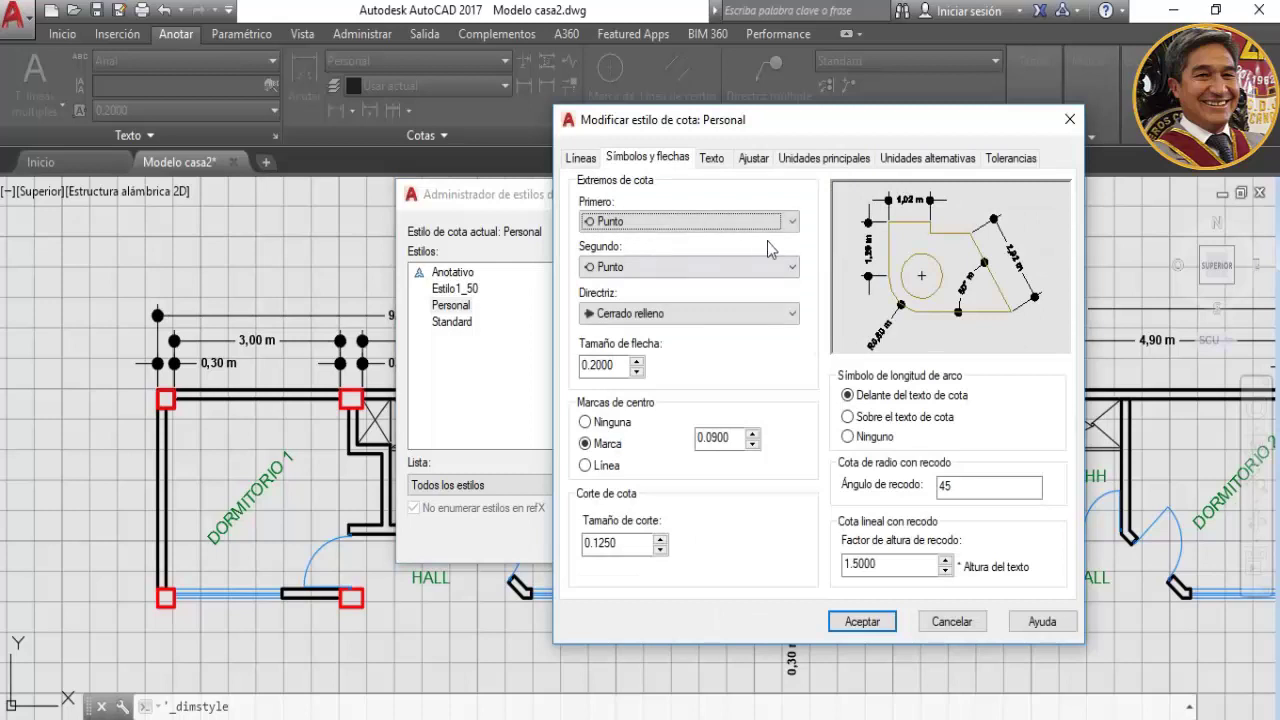
pyautogui.click(791, 222)
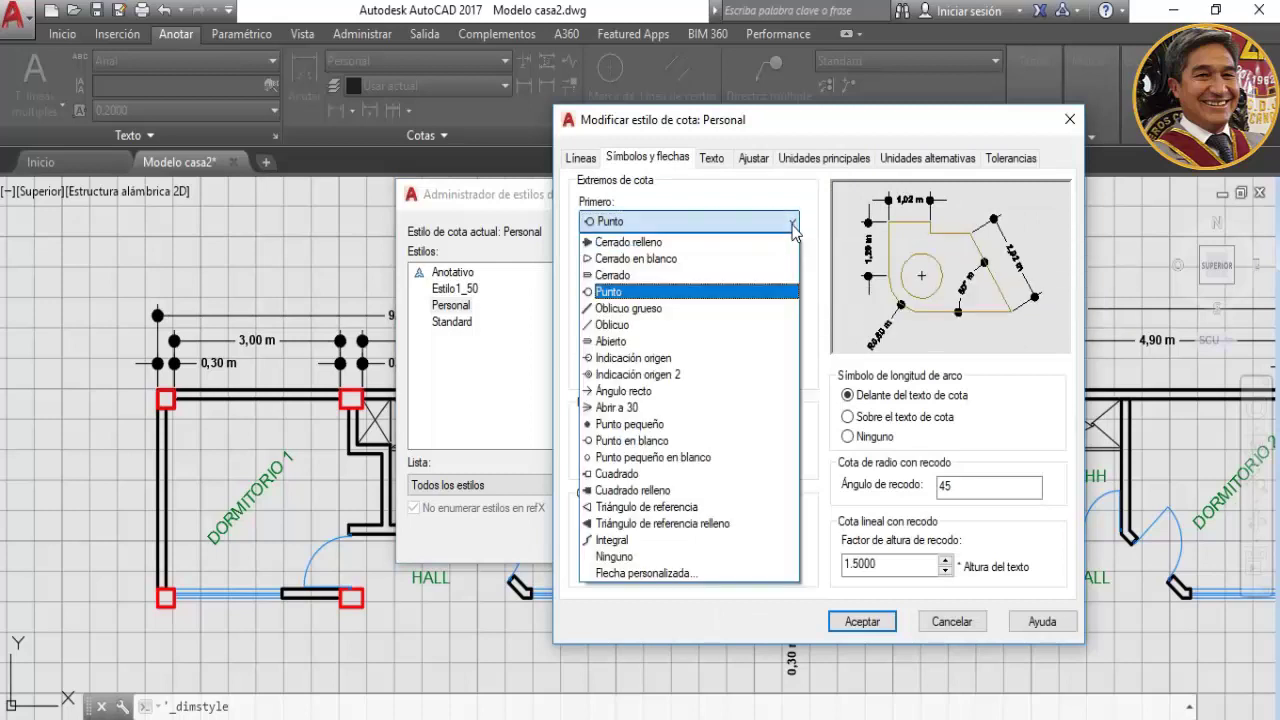
pyautogui.click(661, 244)
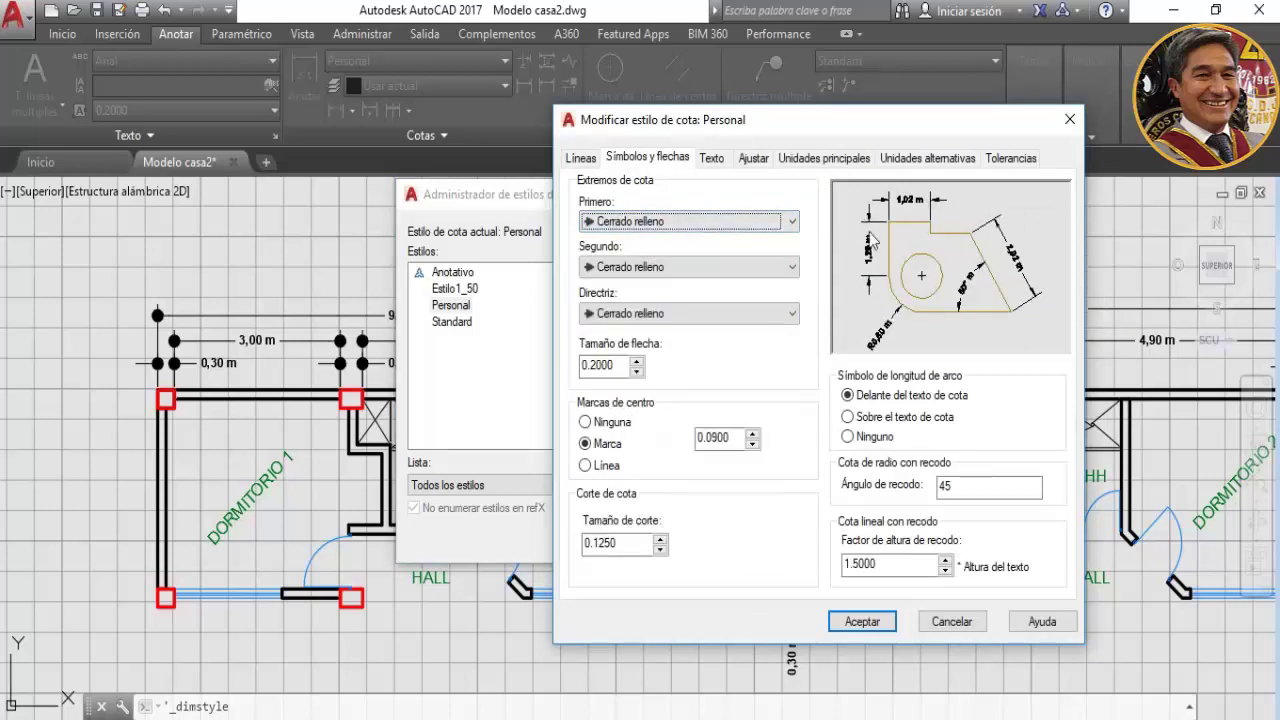
pyautogui.click(850, 621)
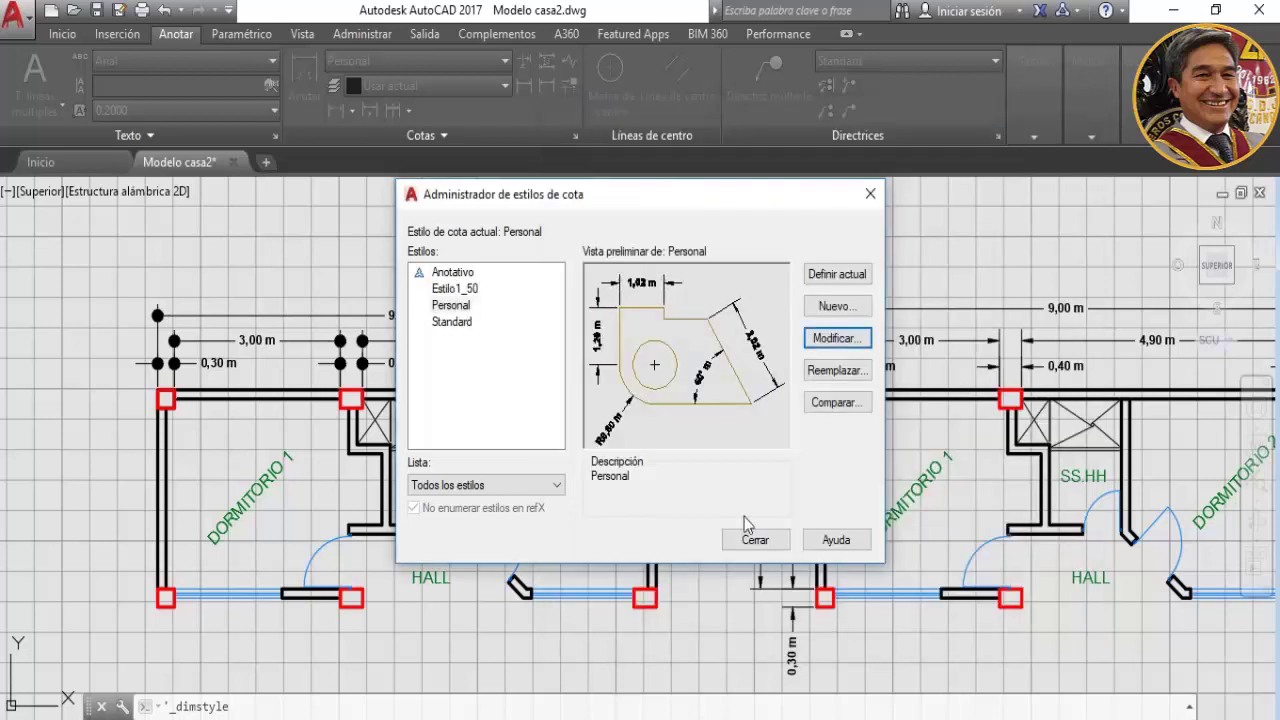
pyautogui.click(755, 540)
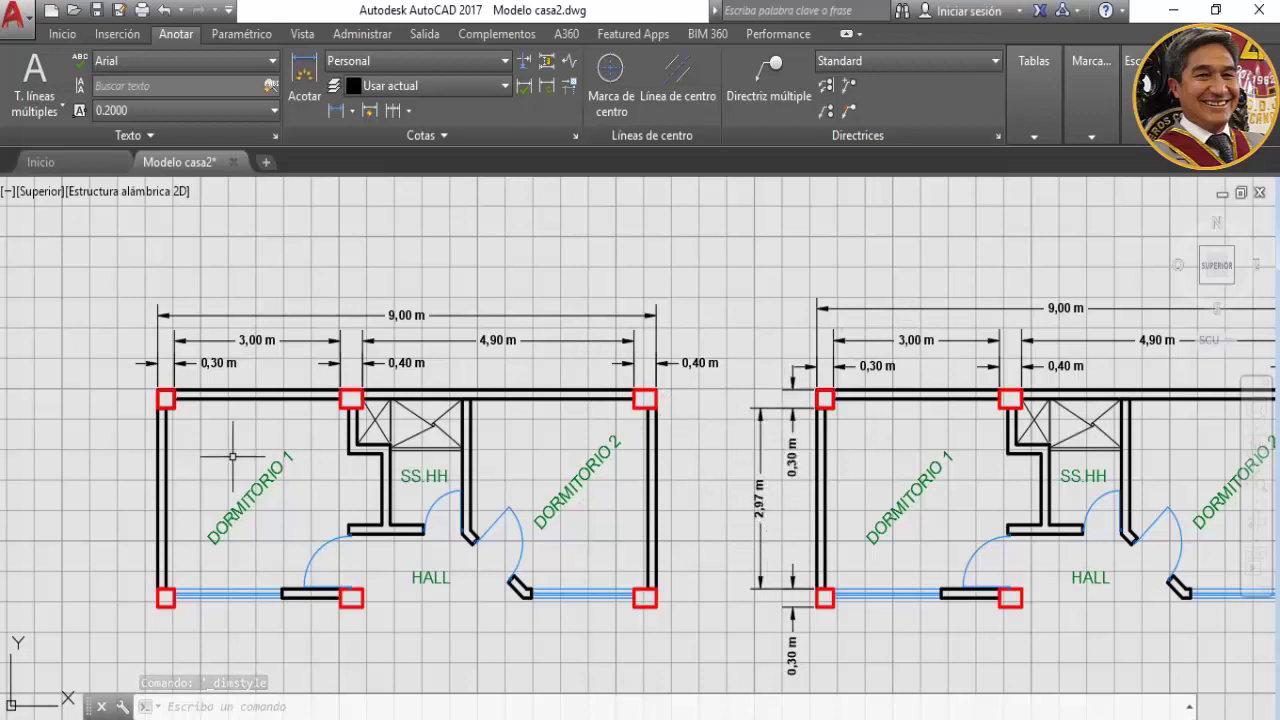
# Add vertical 0,30 m wall-thickness dimensions at the top-left corner and bottom-left column
pyautogui.click(338, 112)
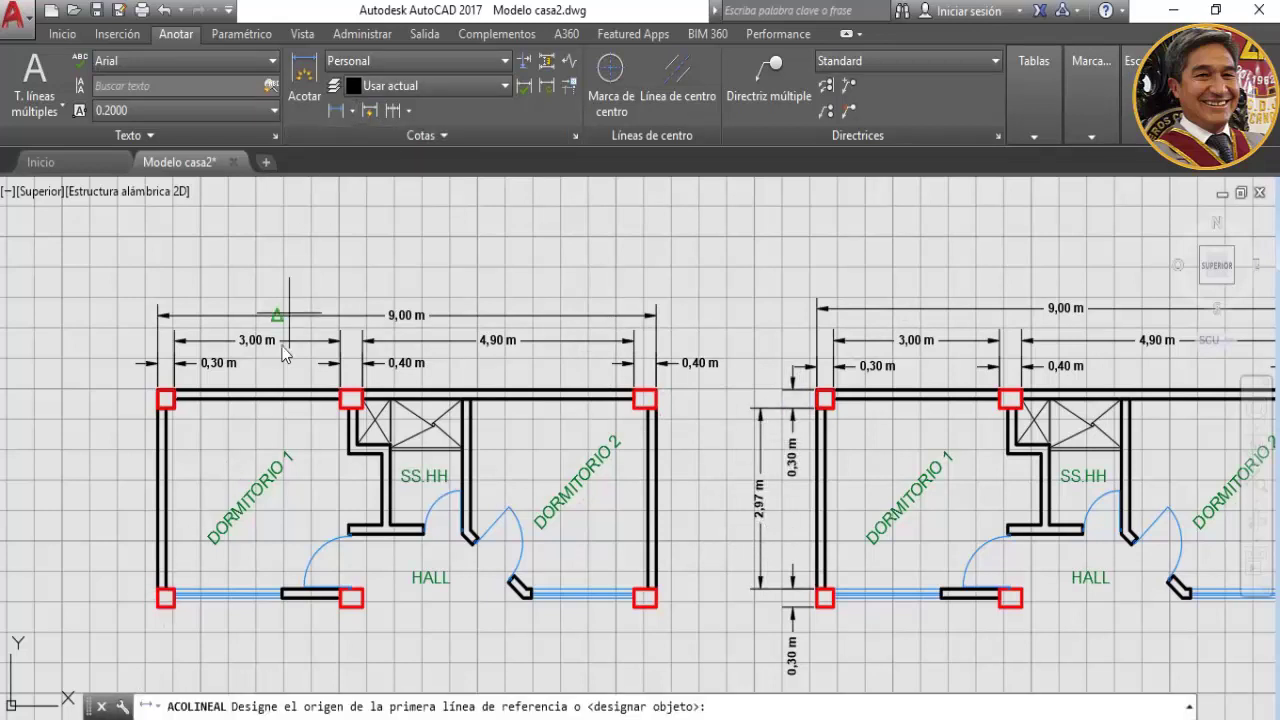
pyautogui.click(158, 407)
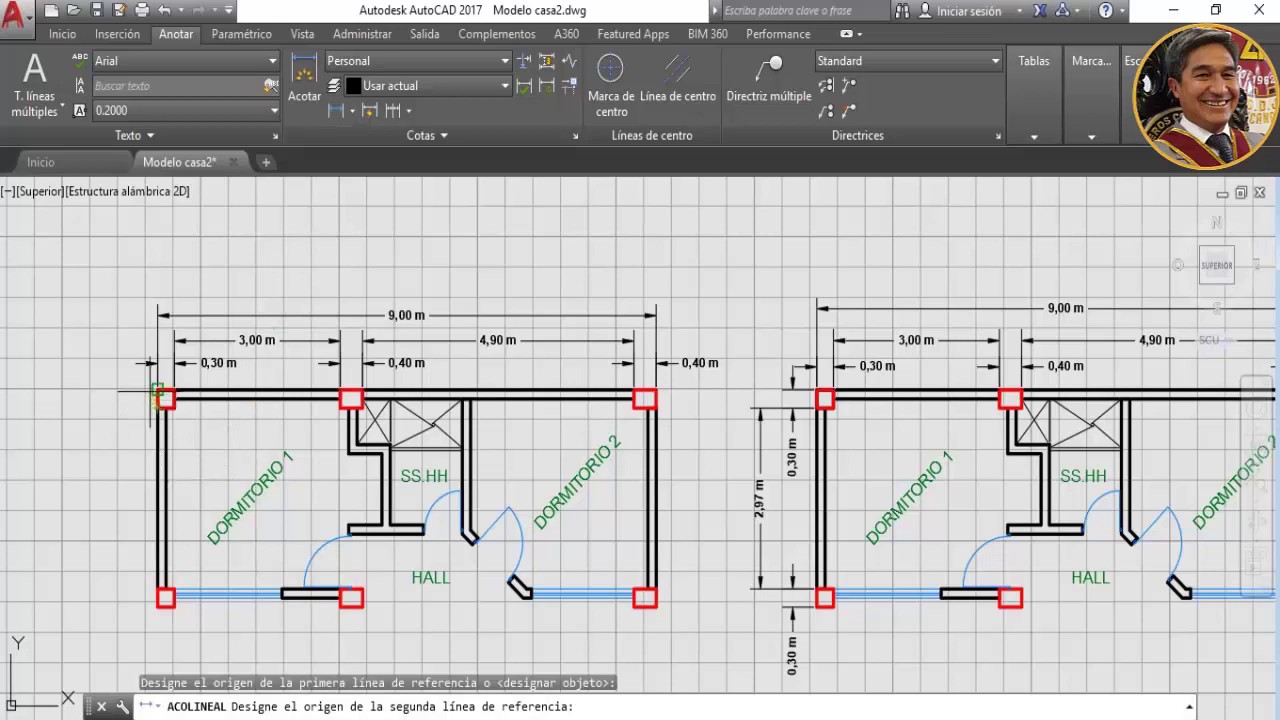
pyautogui.click(158, 390)
pyautogui.click(136, 398)
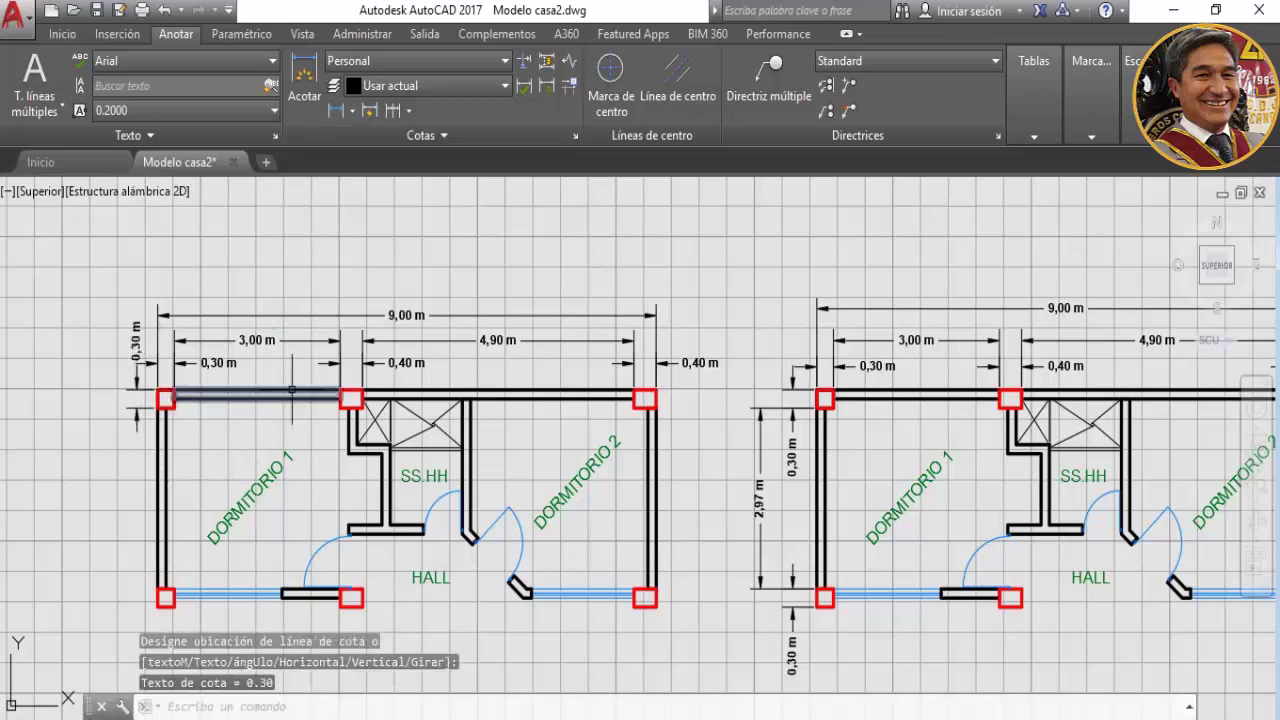
pyautogui.click(337, 110)
pyautogui.click(158, 590)
pyautogui.click(158, 607)
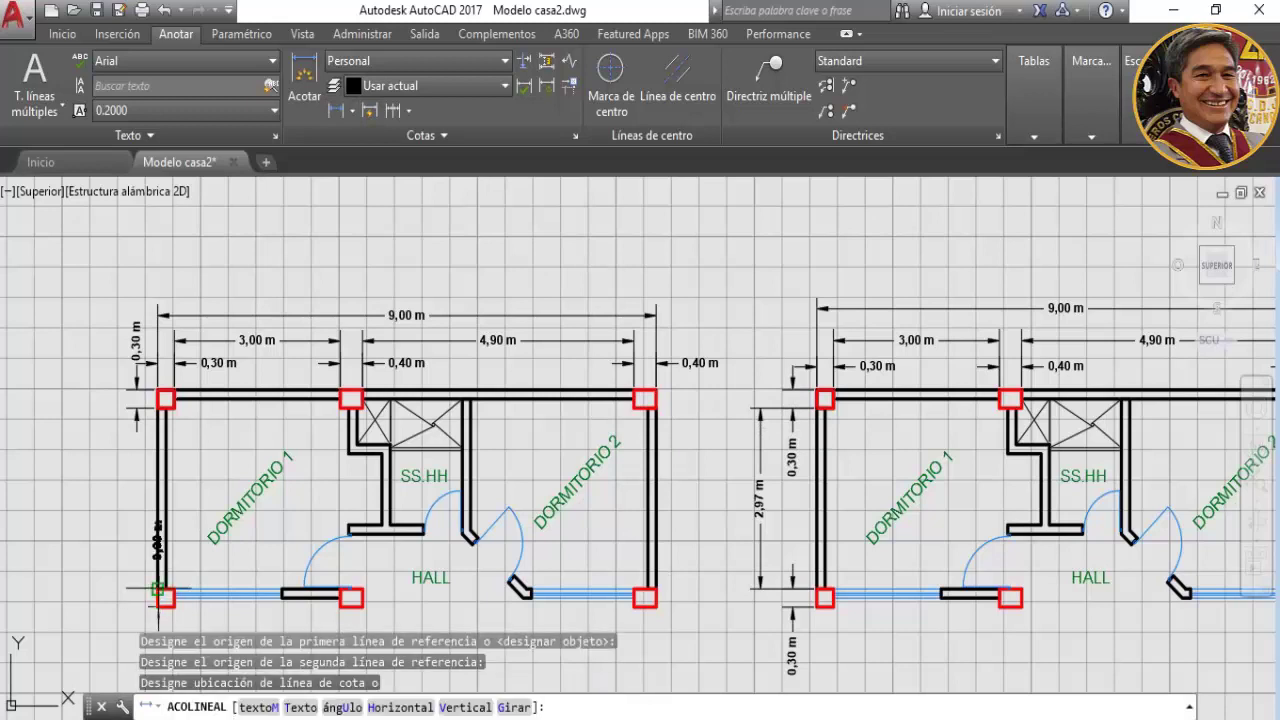
pyautogui.click(136, 590)
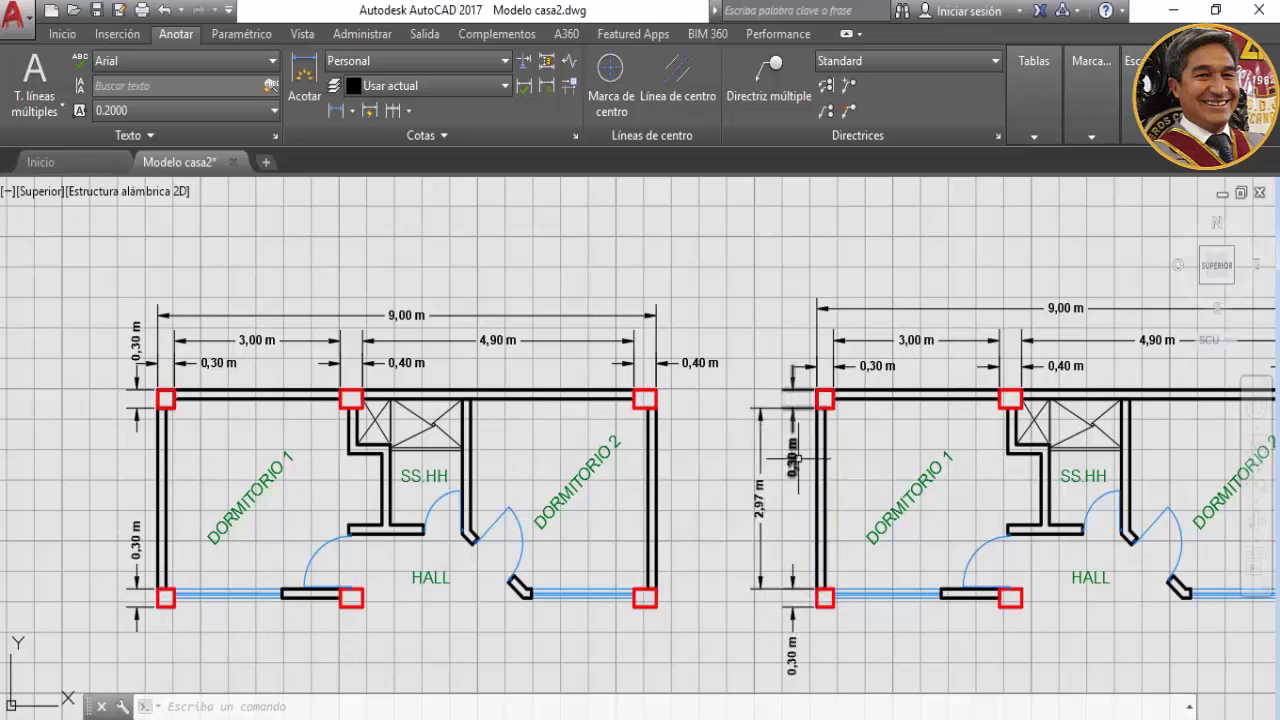
# Replace the misplaced upper 0,30 m wall dimension with a new one beside the left wall
pyautogui.click(155, 390)
pyautogui.moveTo(137, 390)
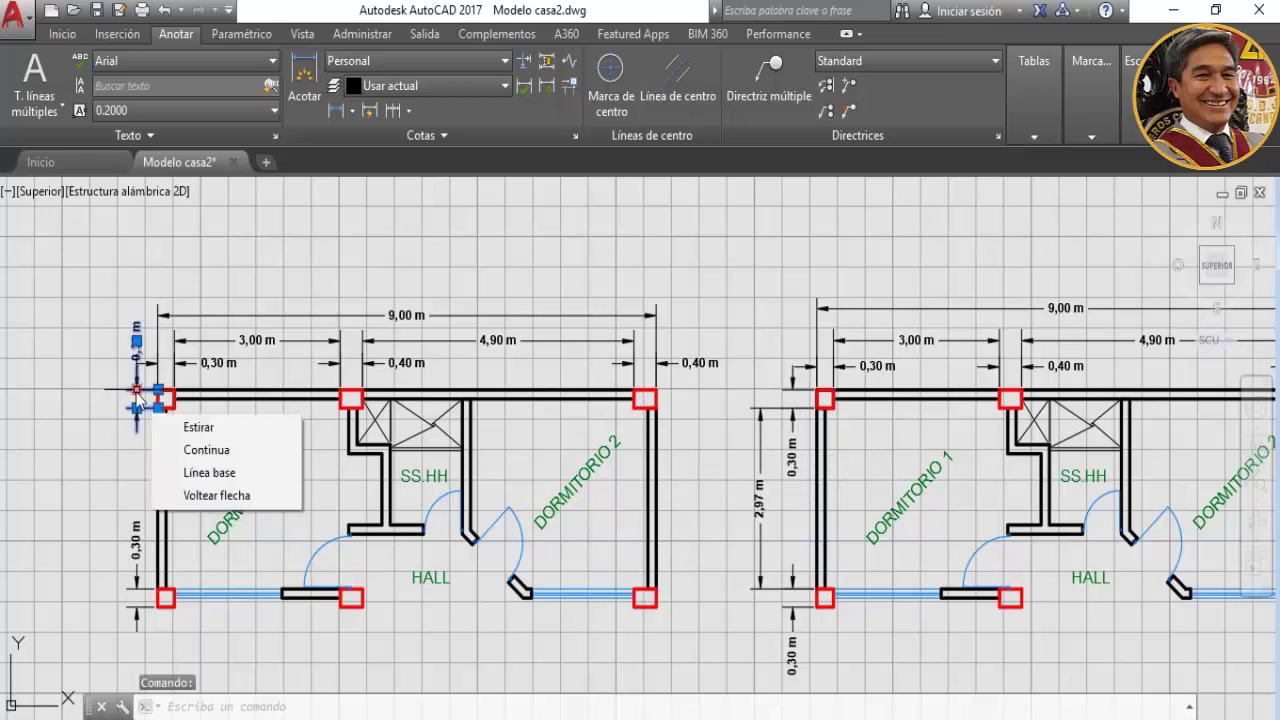
pyautogui.press('Delete')
pyautogui.click(336, 110)
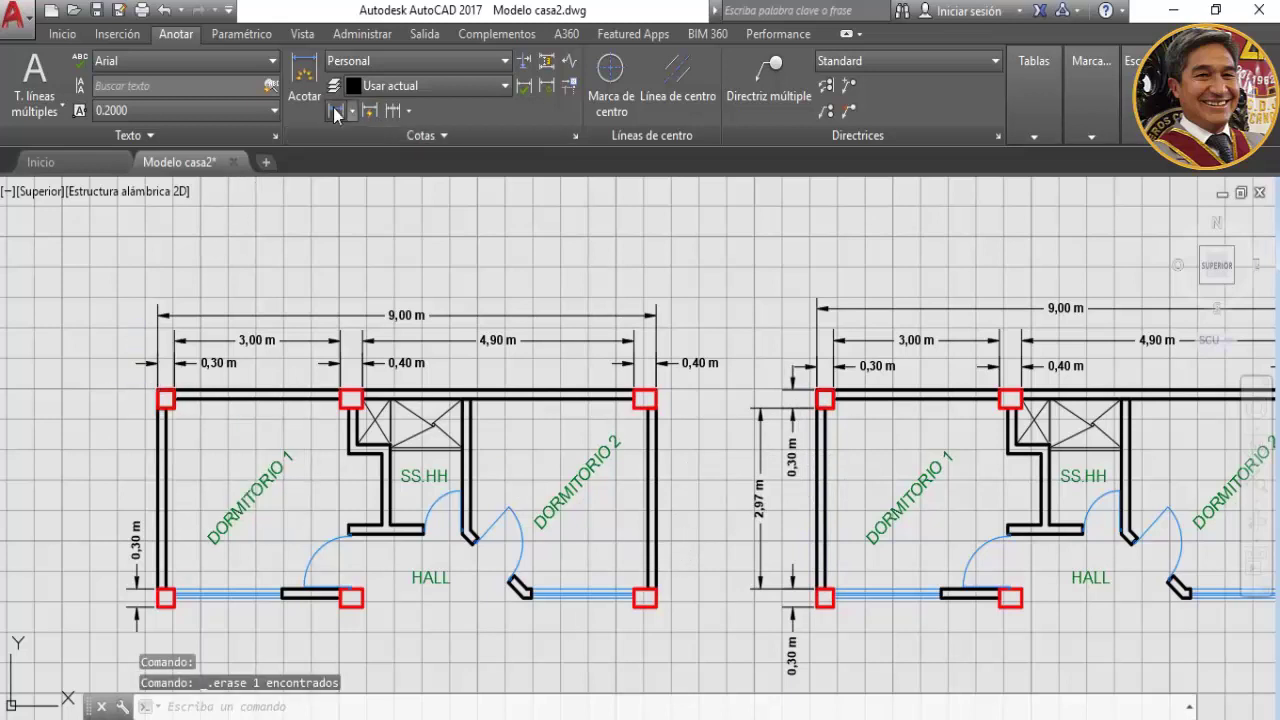
pyautogui.click(158, 390)
pyautogui.click(158, 407)
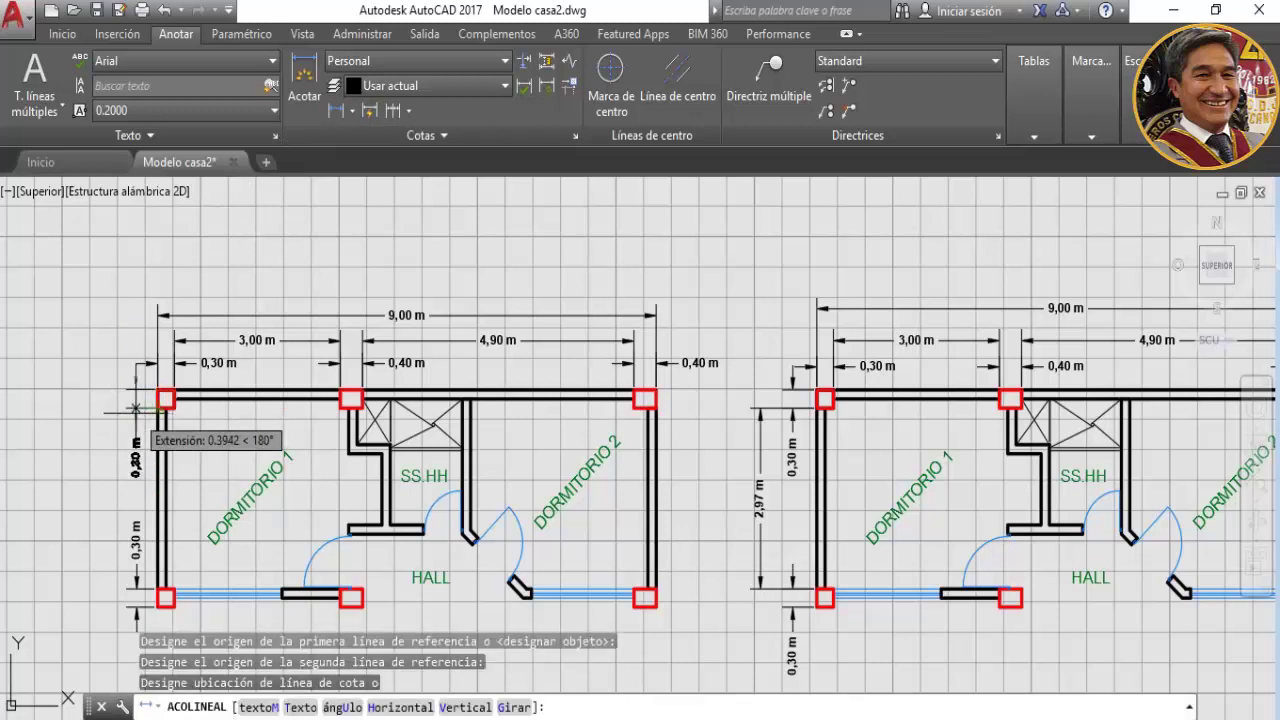
pyautogui.click(133, 590)
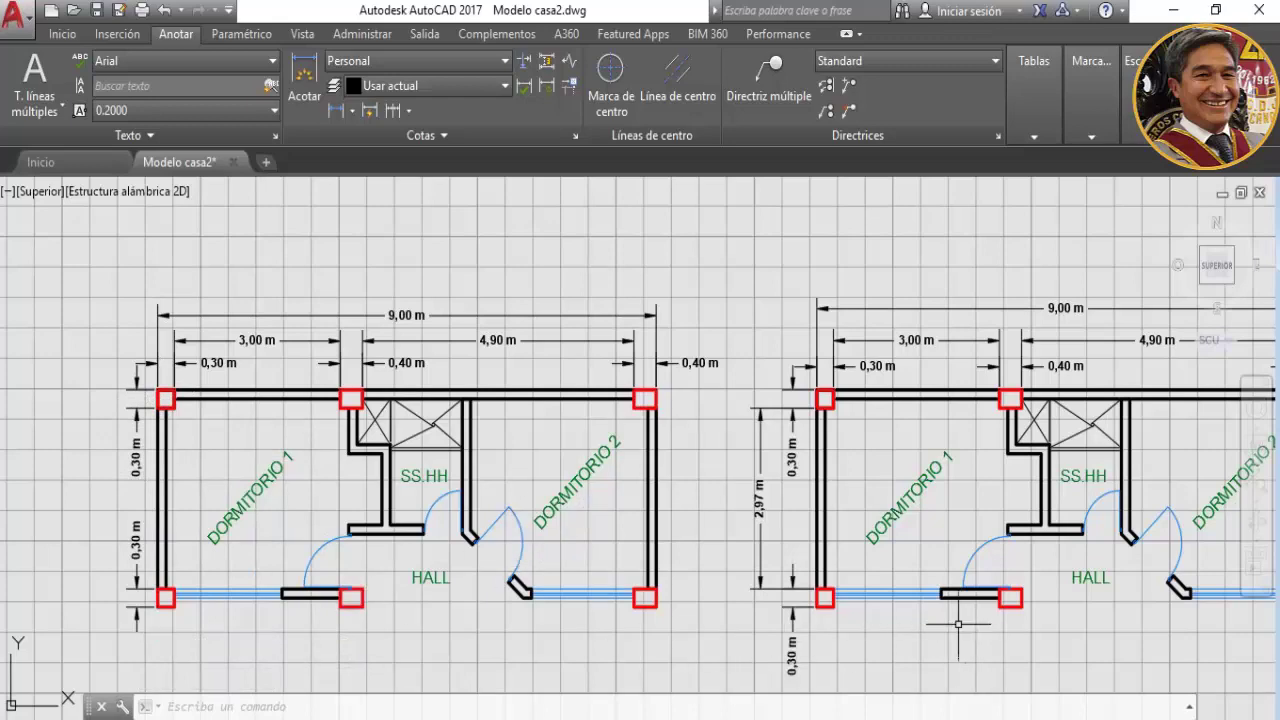
# Add the 3,57 m vertical dimension along the left plan's right wall
pyautogui.scroll(-2, 661, 483)
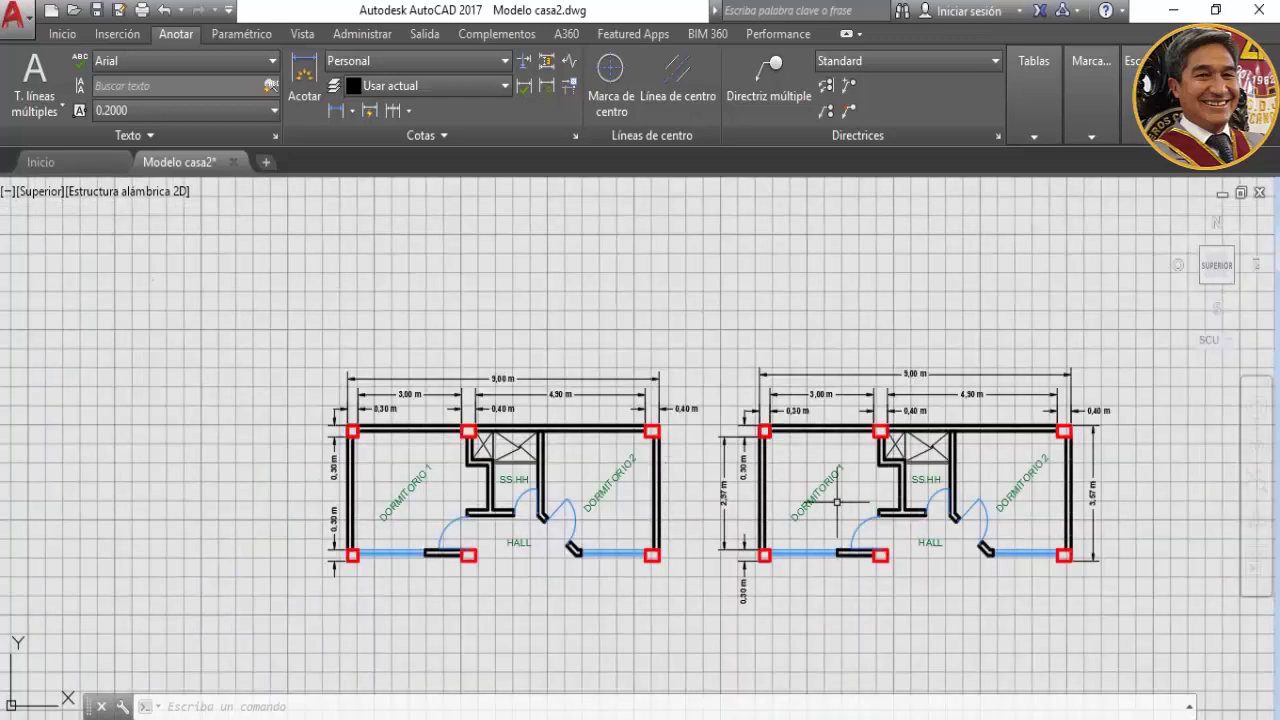
pyautogui.moveTo(830, 505); pyautogui.dragTo(625, 508, button='middle')
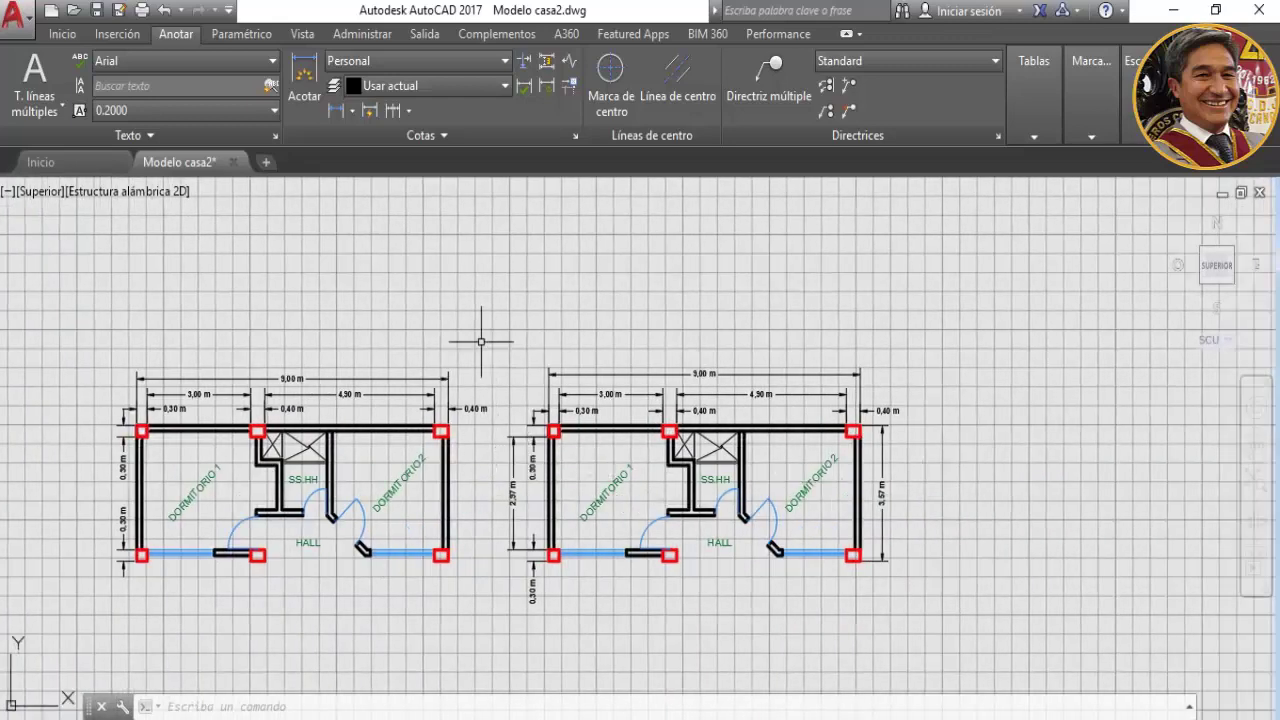
pyautogui.click(336, 110)
pyautogui.scroll(2, 451, 464)
pyautogui.scroll(2, 451, 464)
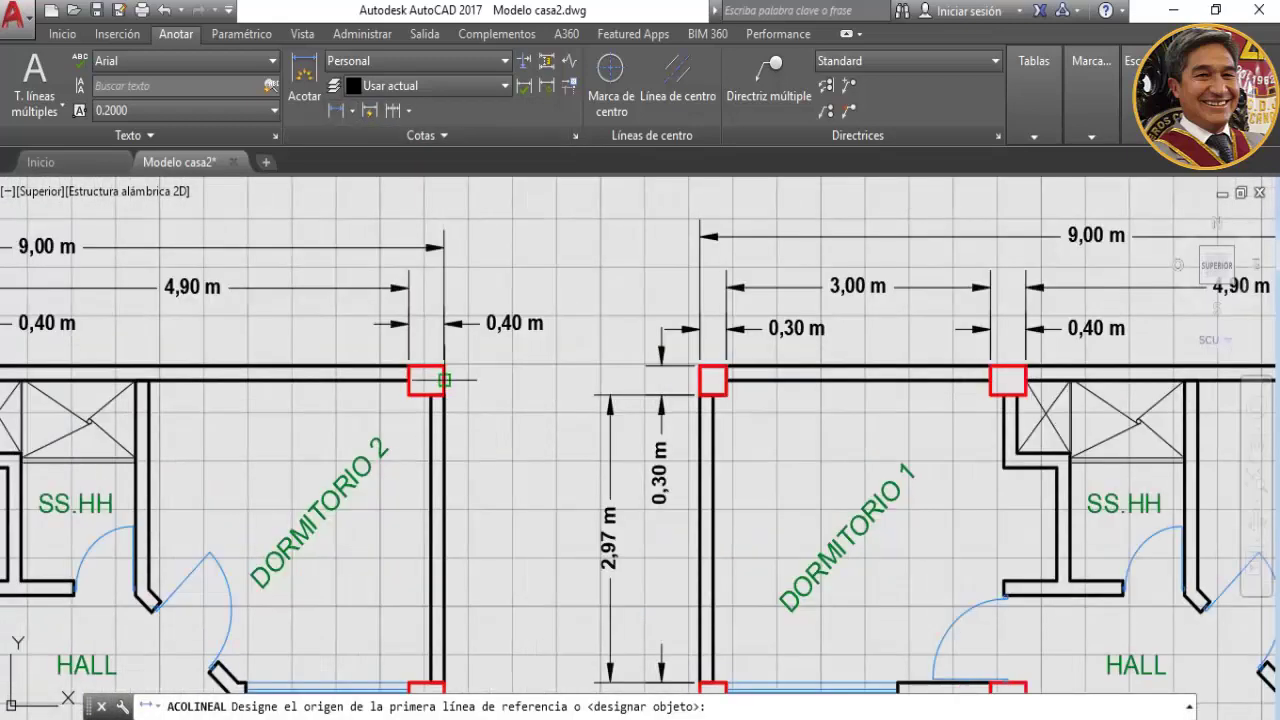
pyautogui.click(443, 366)
pyautogui.scroll(-2, 509, 509)
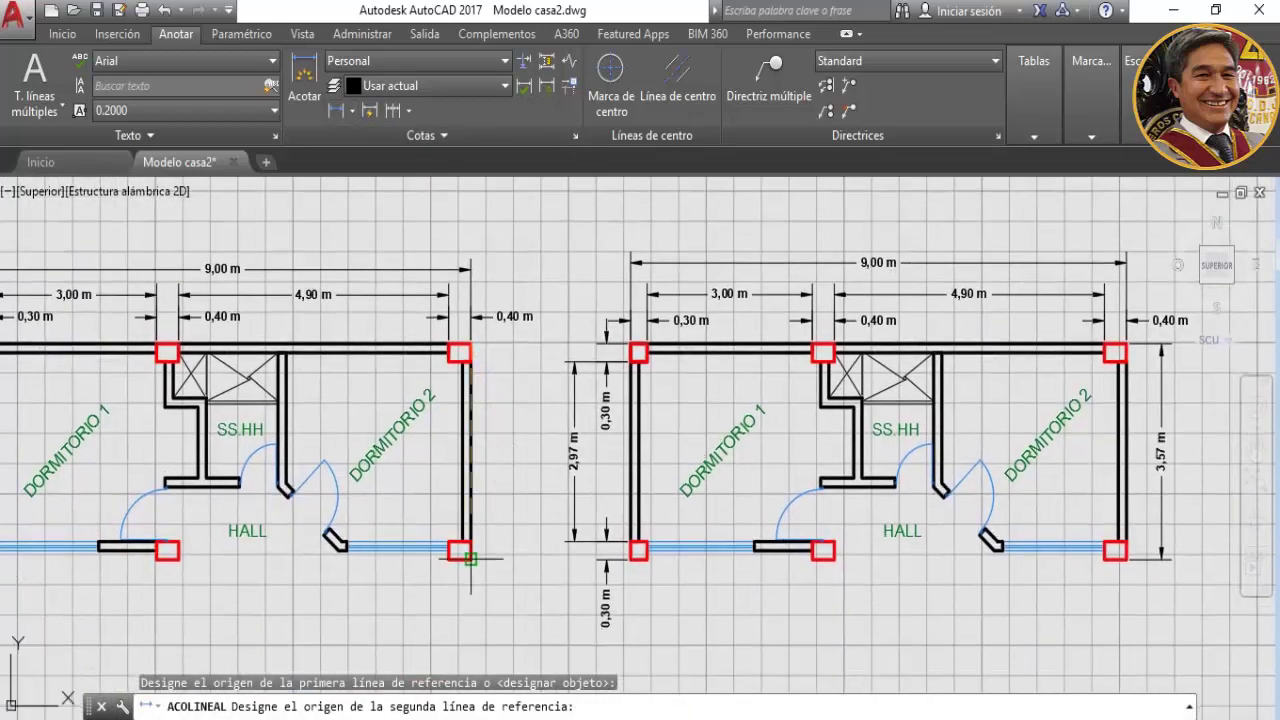
pyautogui.click(470, 558)
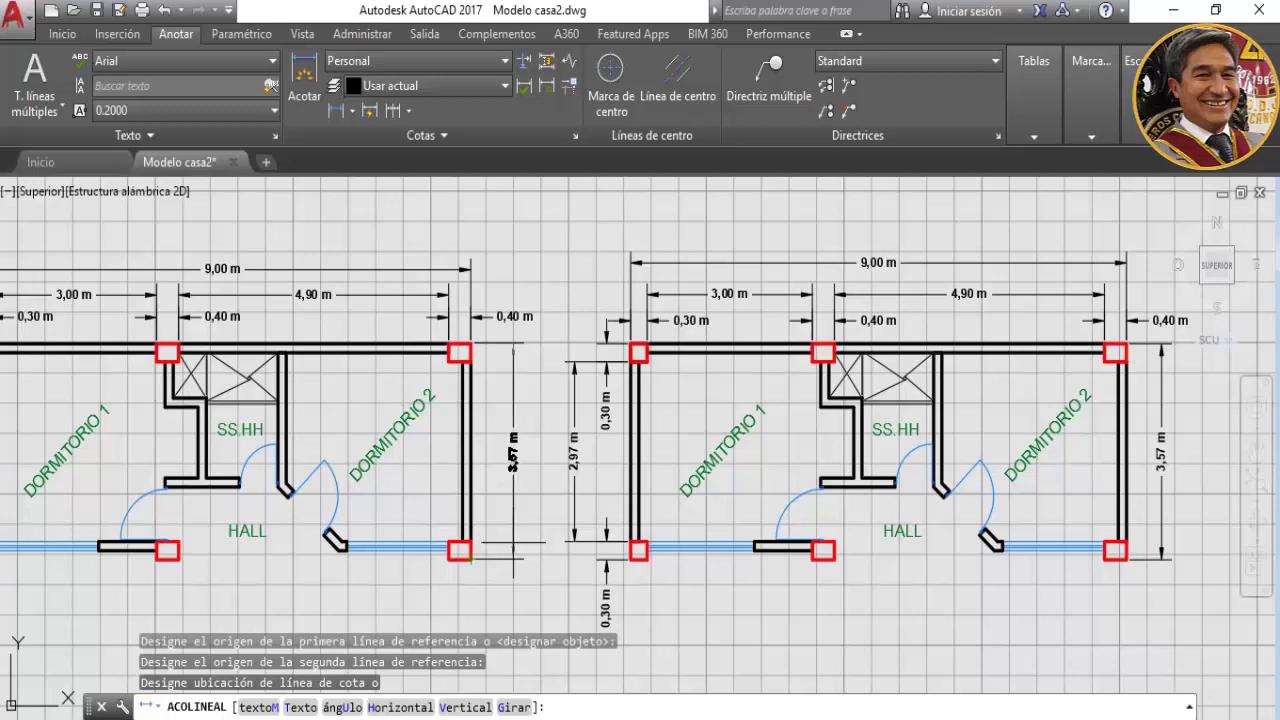
pyautogui.click(502, 540)
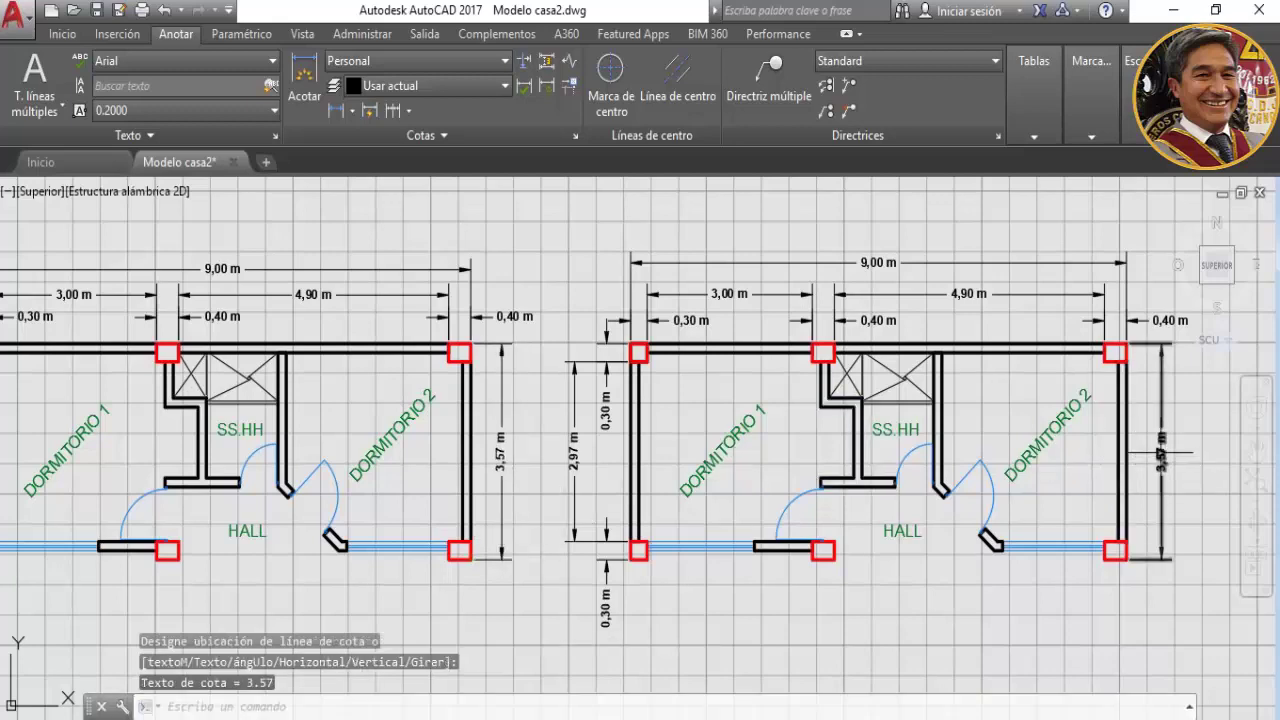
pyautogui.moveTo(500, 450); pyautogui.dragTo(641, 464, button='middle')
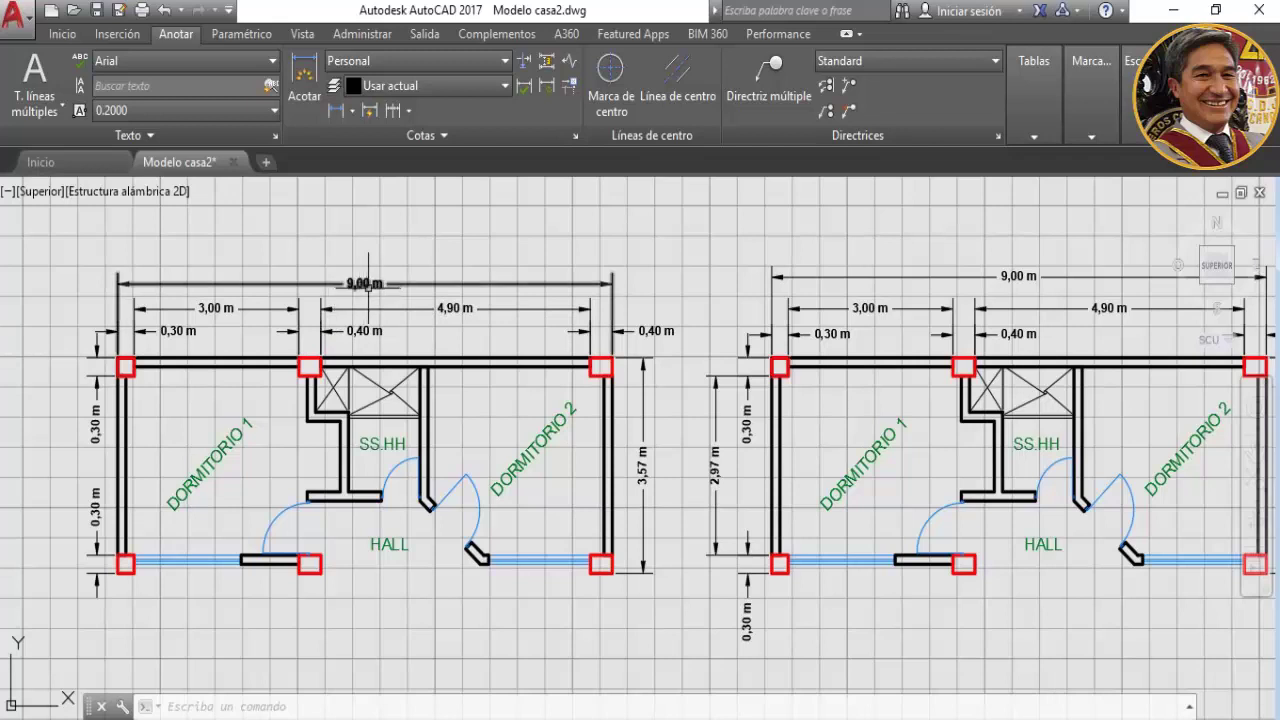
# Save the drawing and bring up the Inicio tab's drawing and layer tools
pyautogui.press('Escape')
pyautogui.moveTo(514, 334); pyautogui.dragTo(650, 326, button='middle')
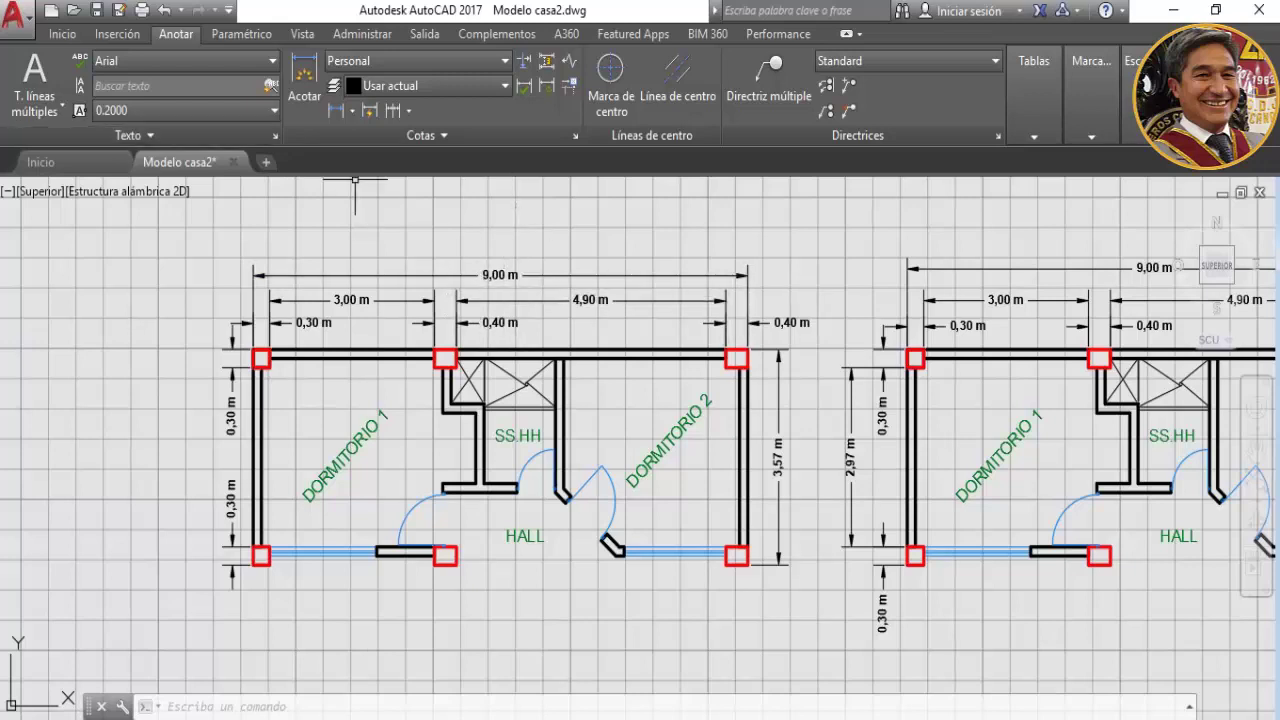
pyautogui.click(62, 34)
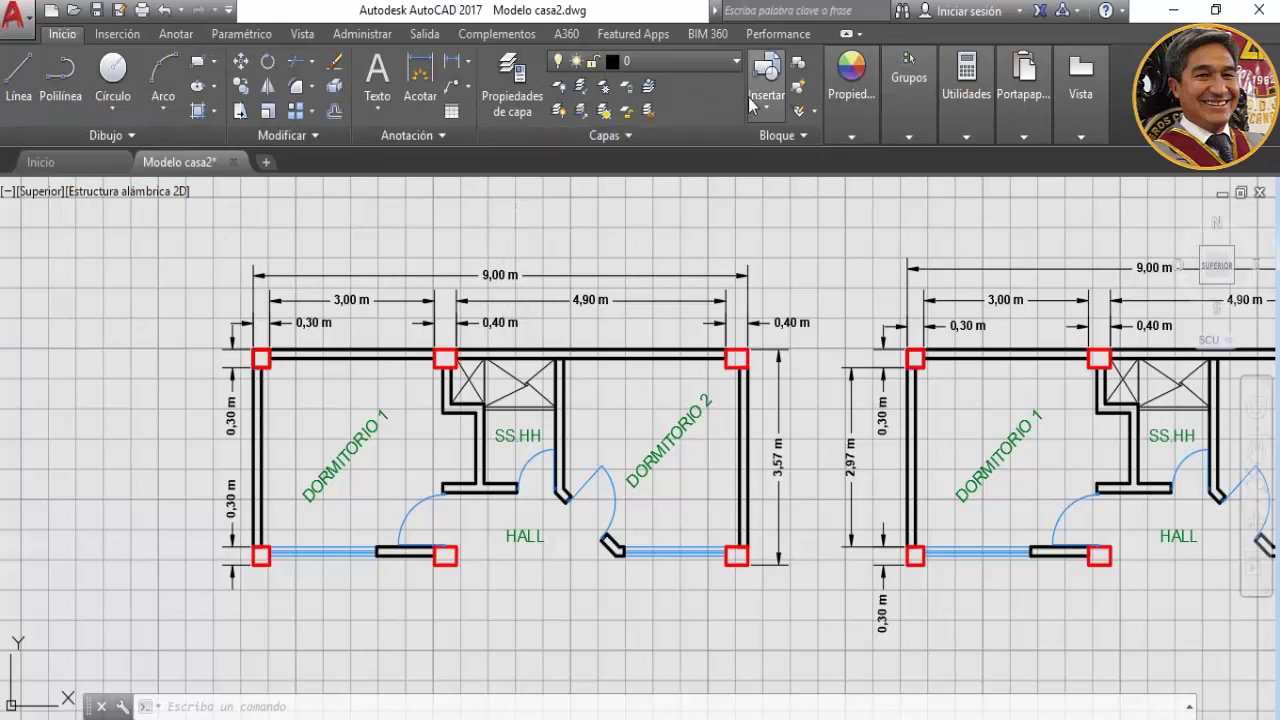
# Select the 9,00 m dimension and check the layer list without changing anything
pyautogui.click(502, 275)
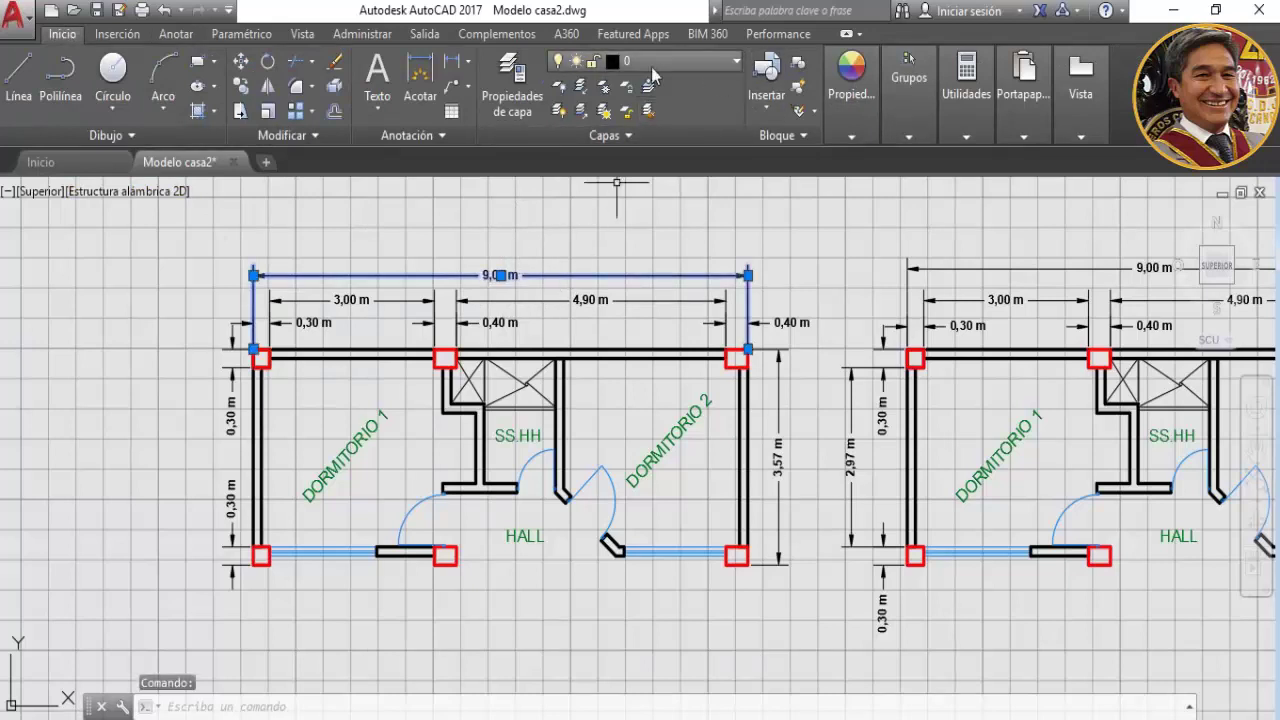
pyautogui.click(738, 63)
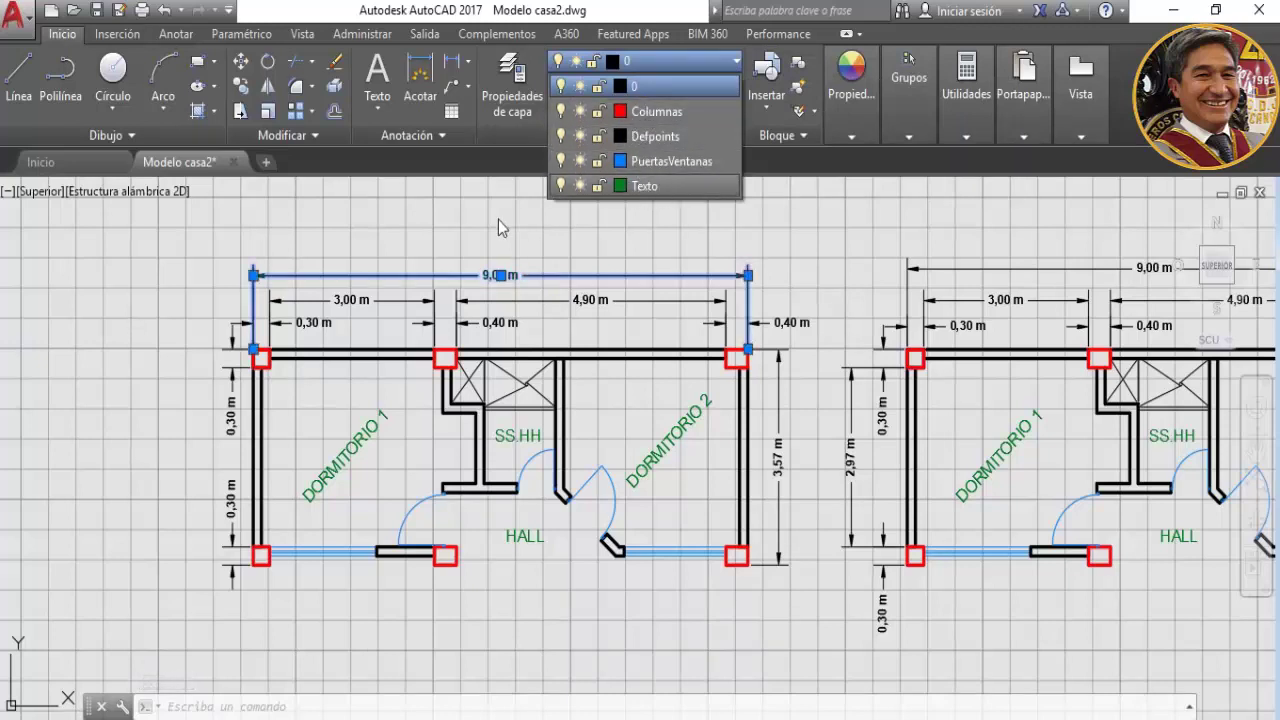
pyautogui.press('Escape')
pyautogui.press('Escape')
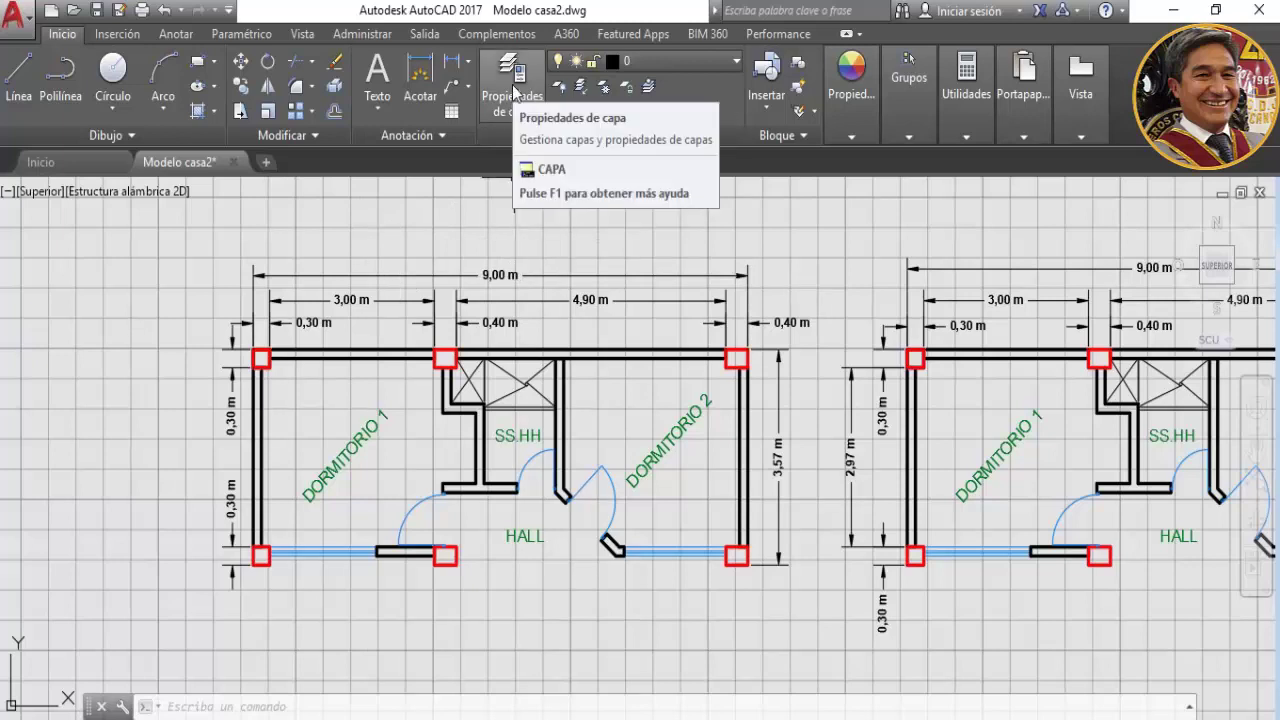
# Create a layer named Cotas with blue colour 172 in the layer properties manager
pyautogui.click(513, 90)
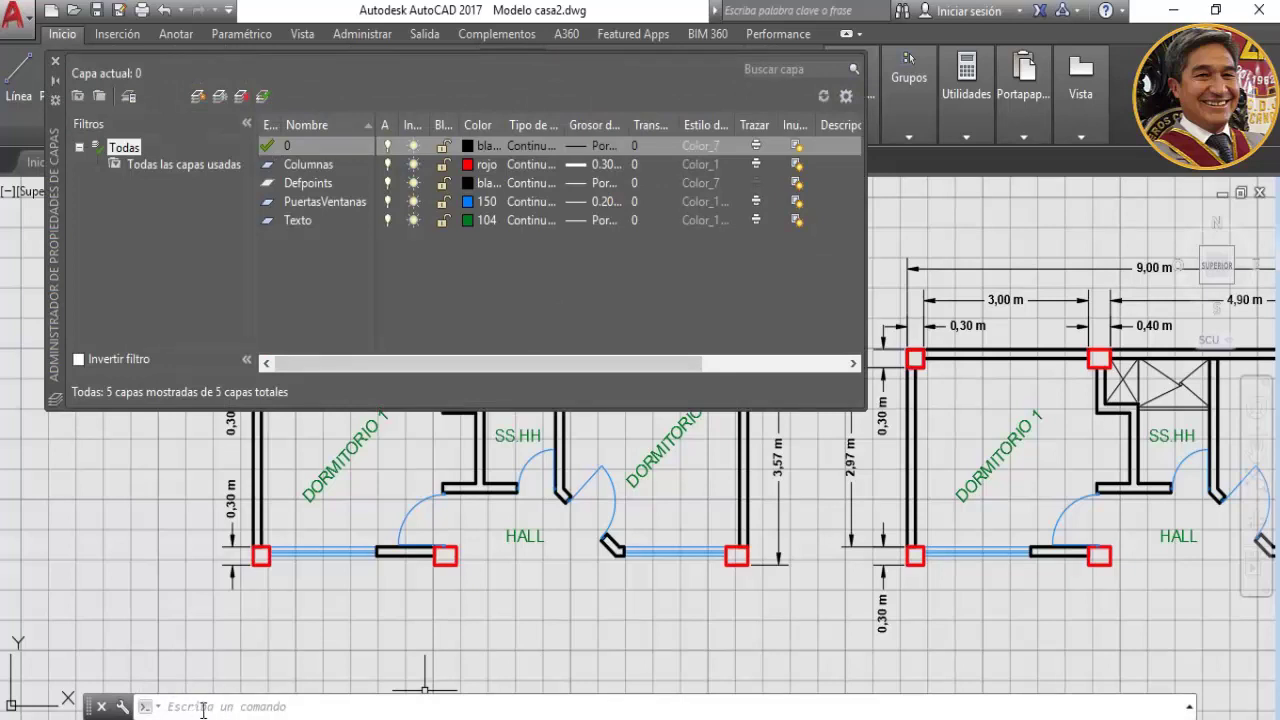
pyautogui.click(198, 98)
pyautogui.write('Cotas')
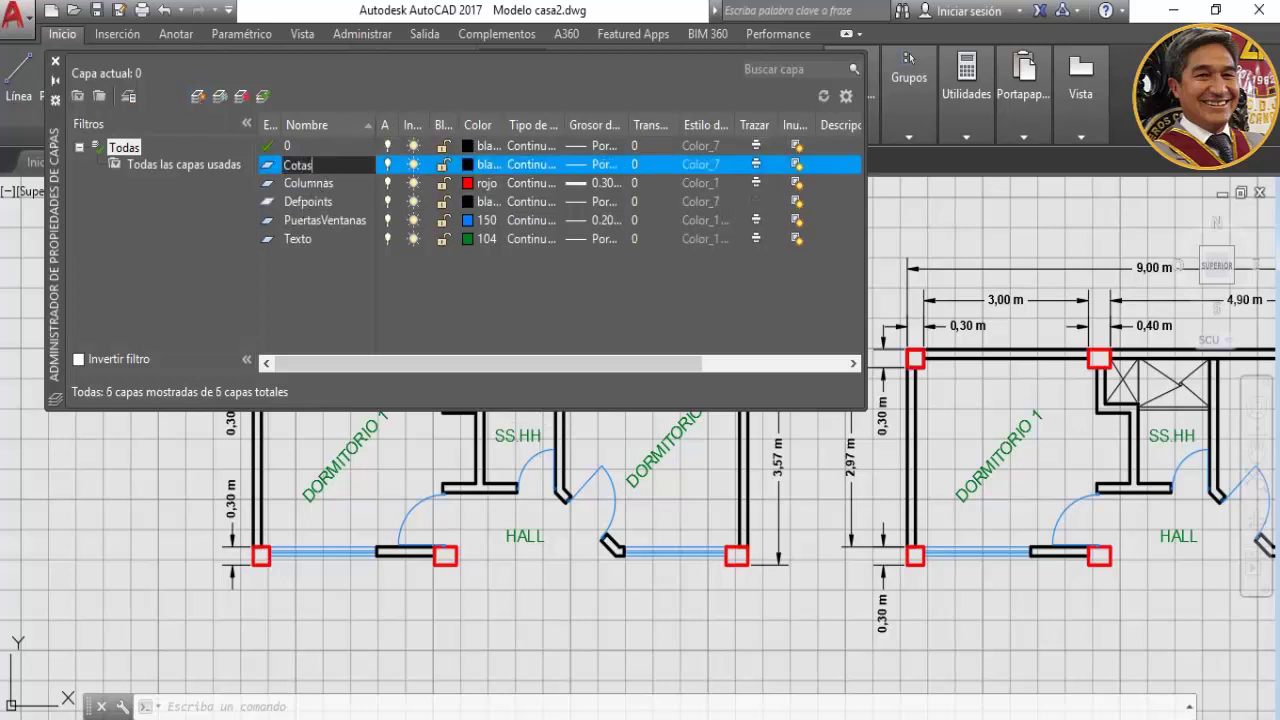
pyautogui.click(468, 166)
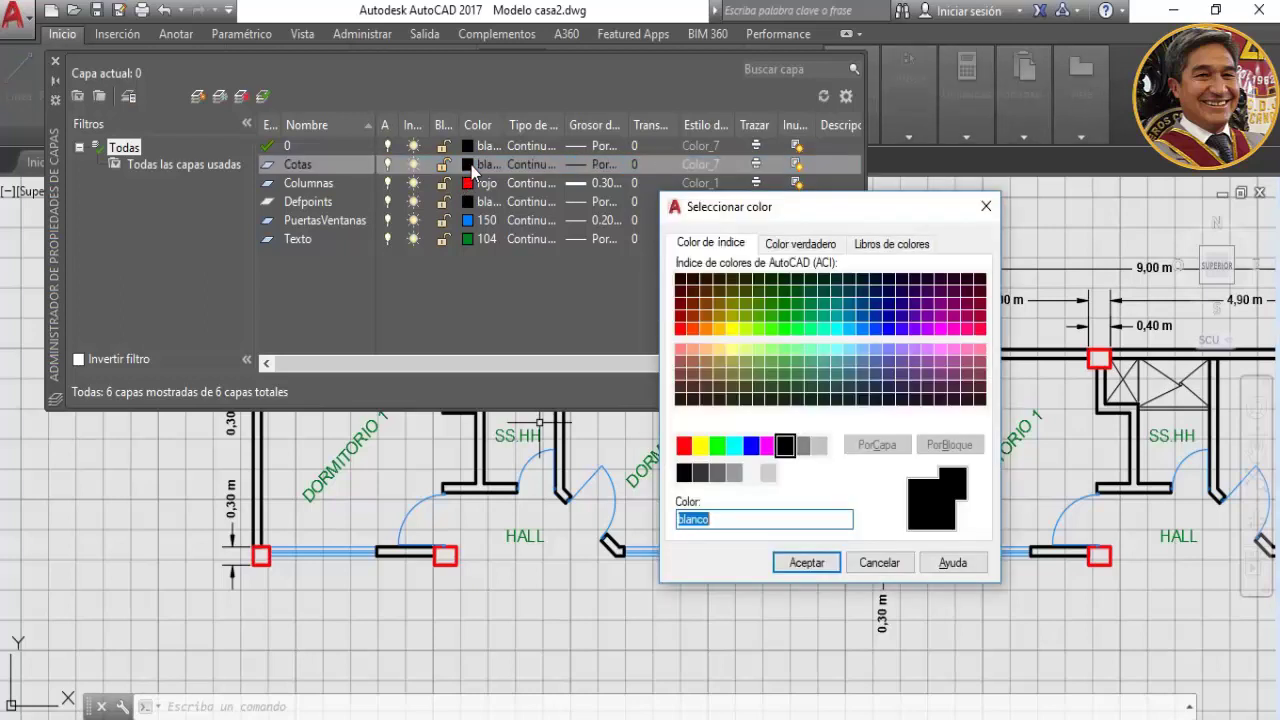
pyautogui.click(889, 317)
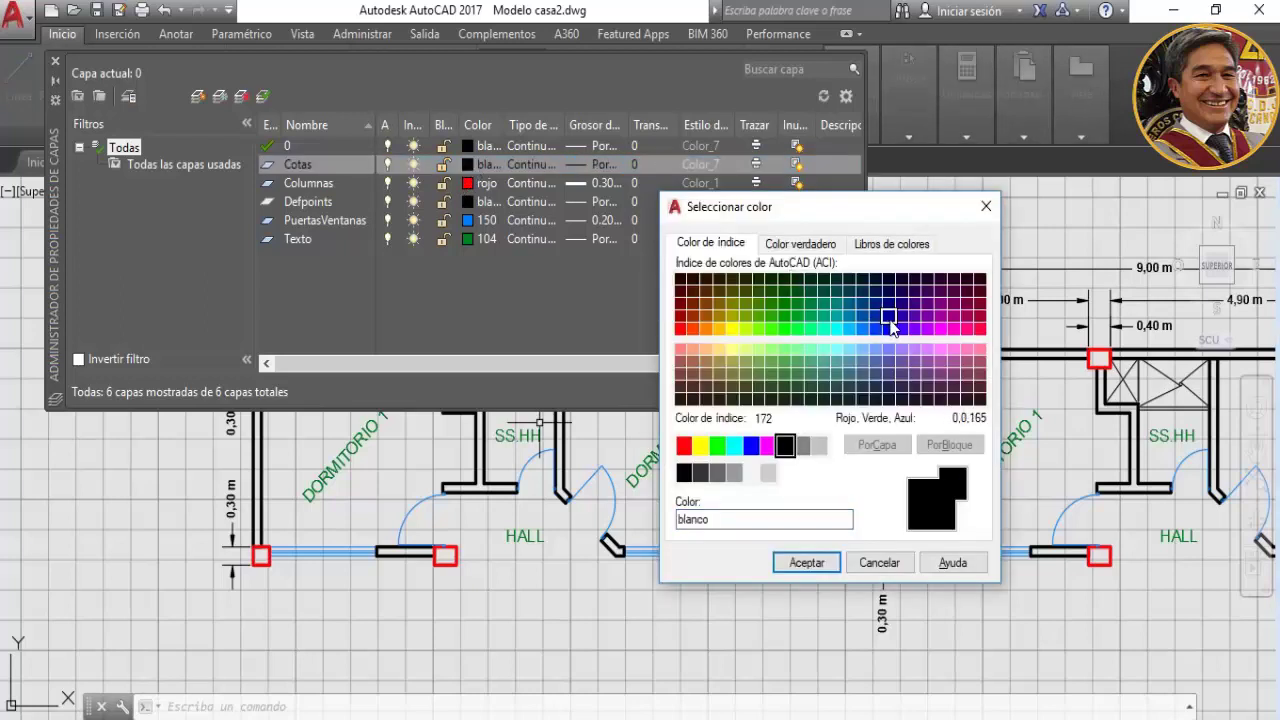
pyautogui.click(806, 562)
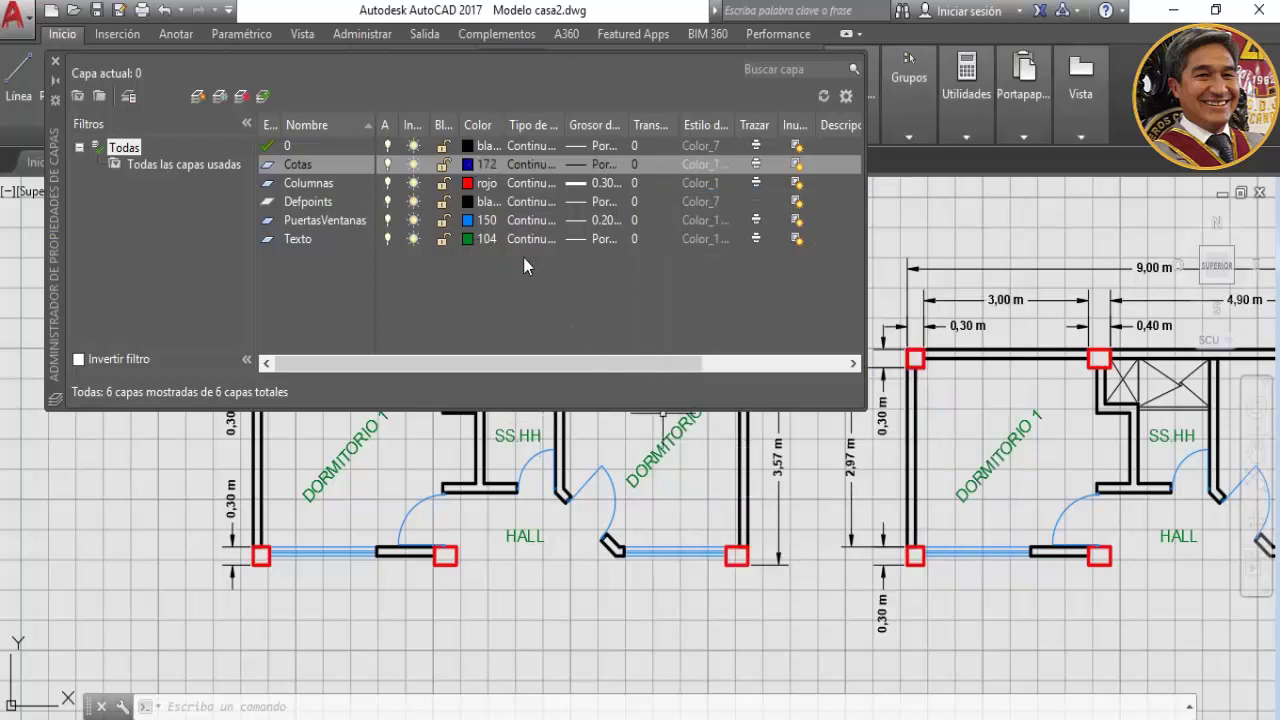
pyautogui.click(56, 68)
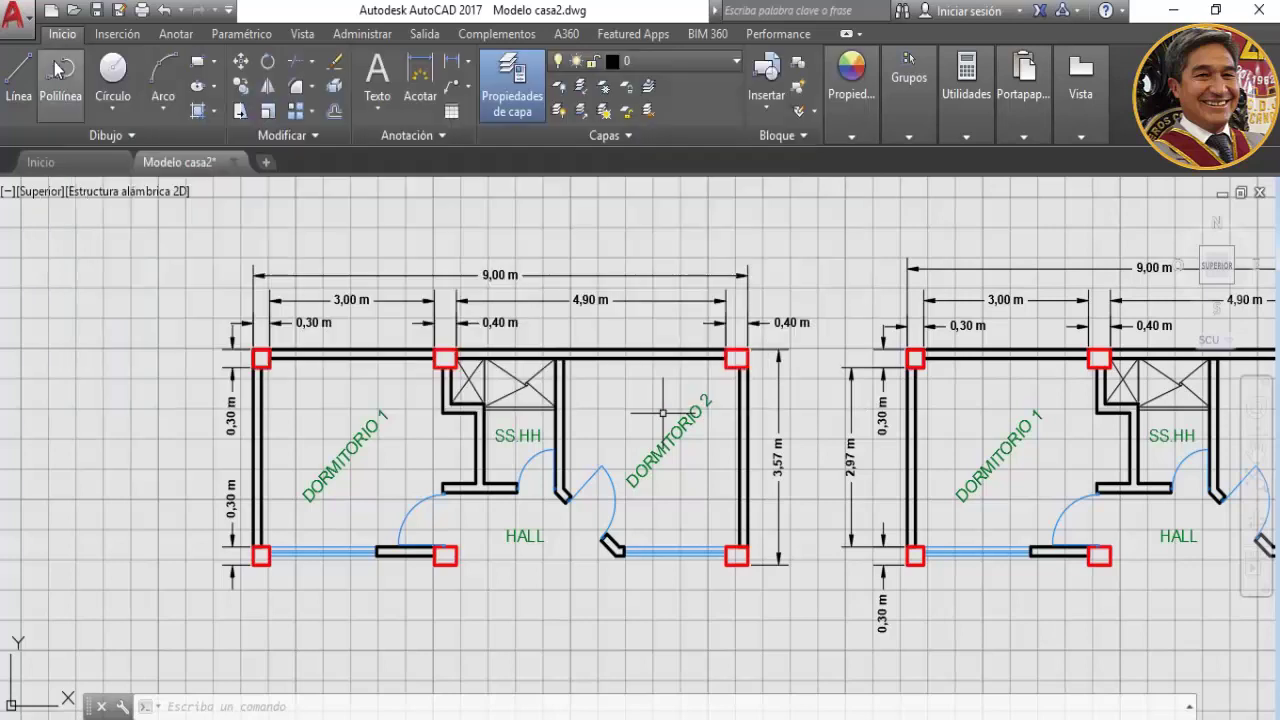
# Select the top, right 3,57 m and left 0,30 m dimensions and move them to Cotas
pyautogui.click(802, 340)
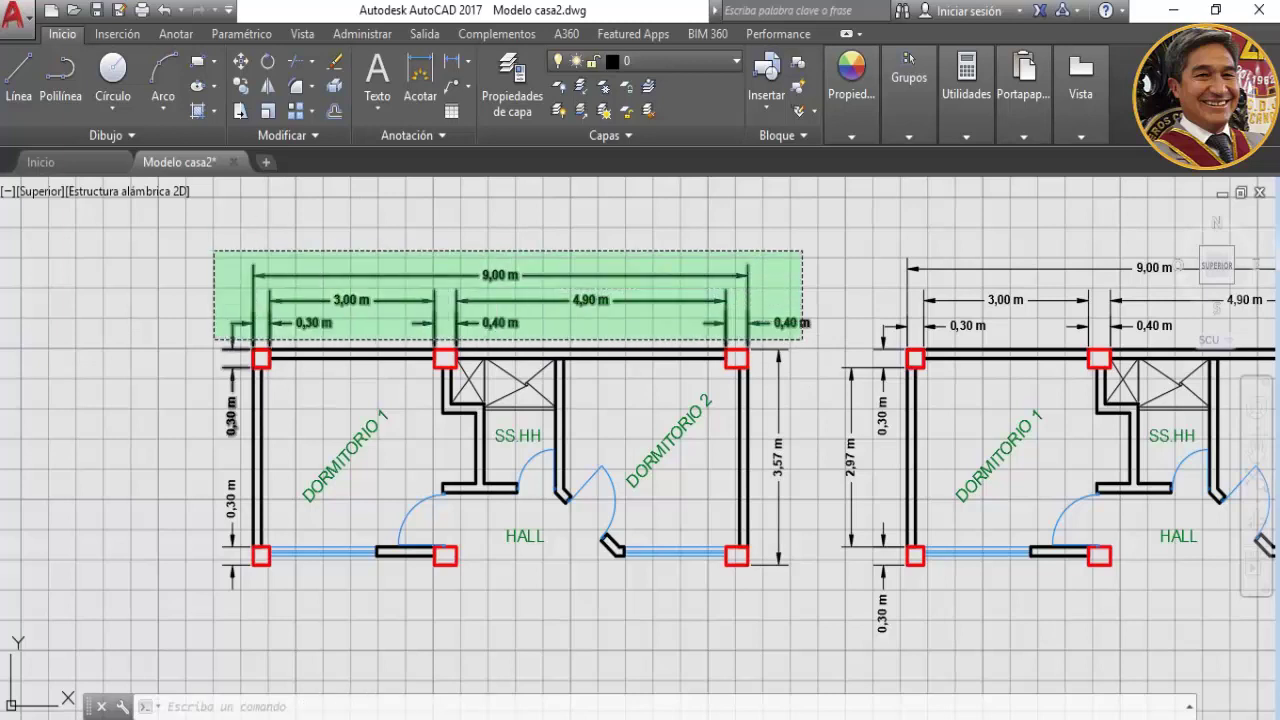
pyautogui.click(235, 250)
pyautogui.click(774, 586)
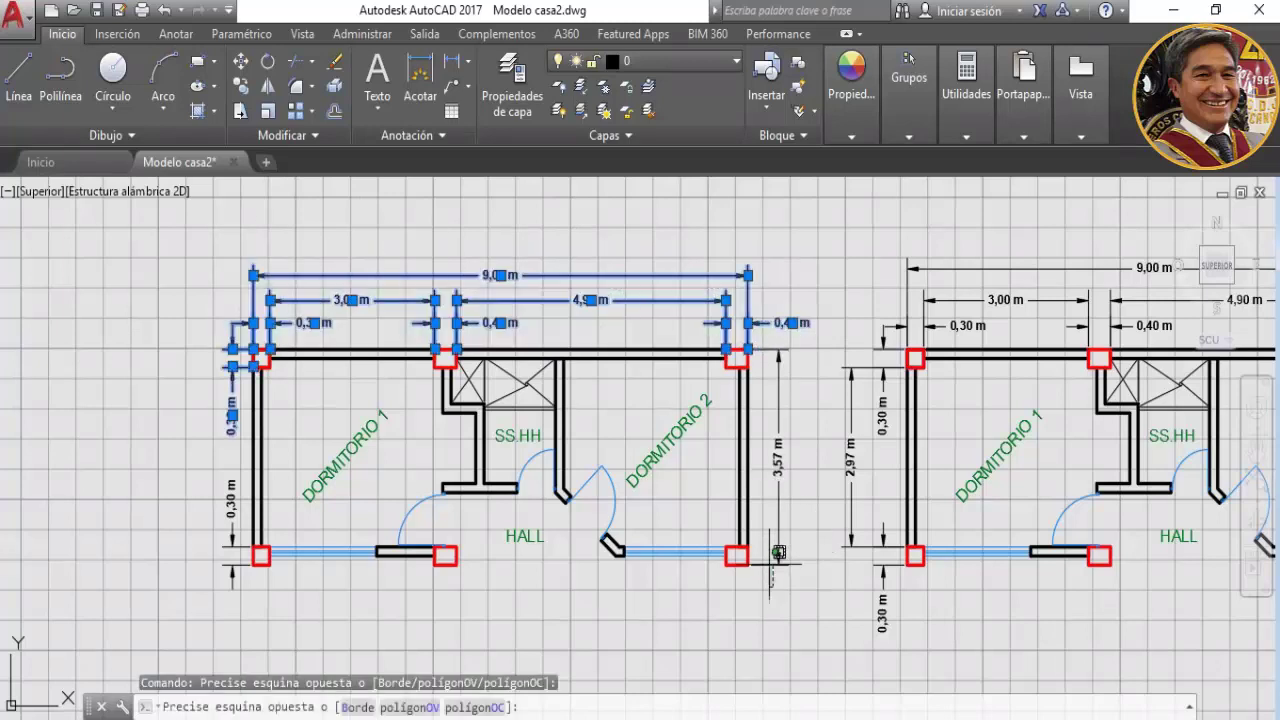
pyautogui.click(767, 360)
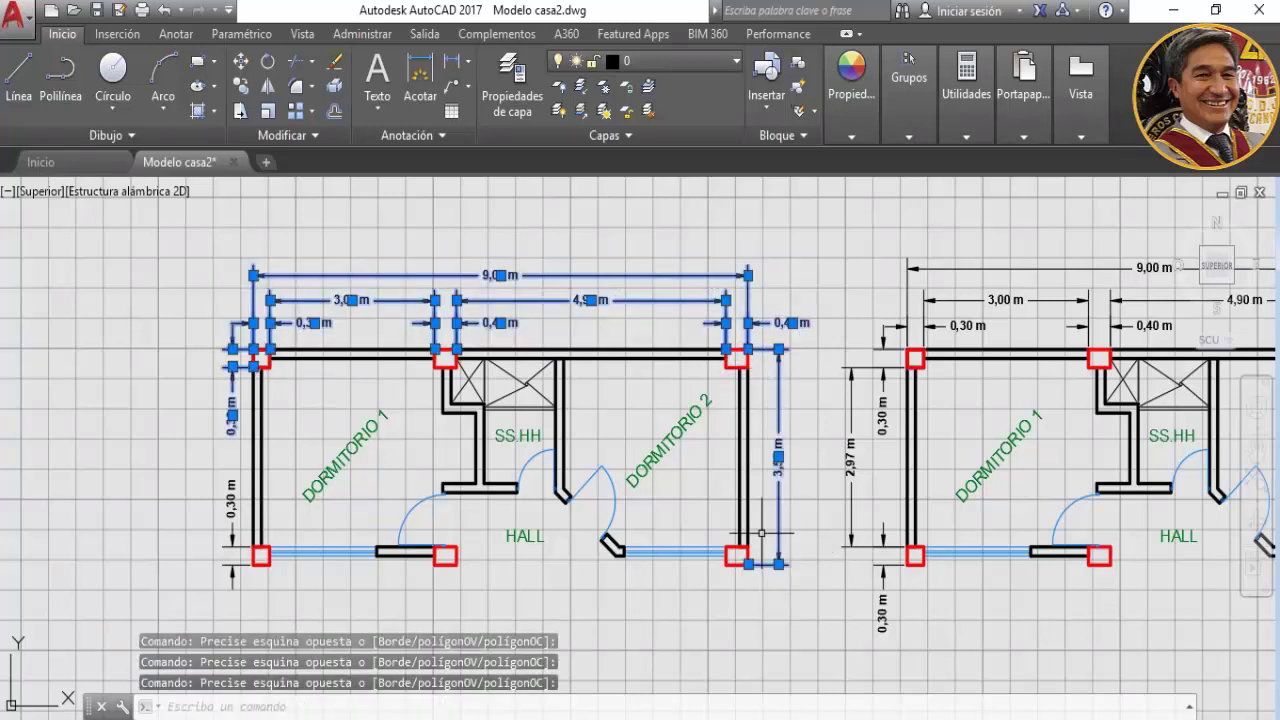
pyautogui.click(241, 587)
pyautogui.click(222, 528)
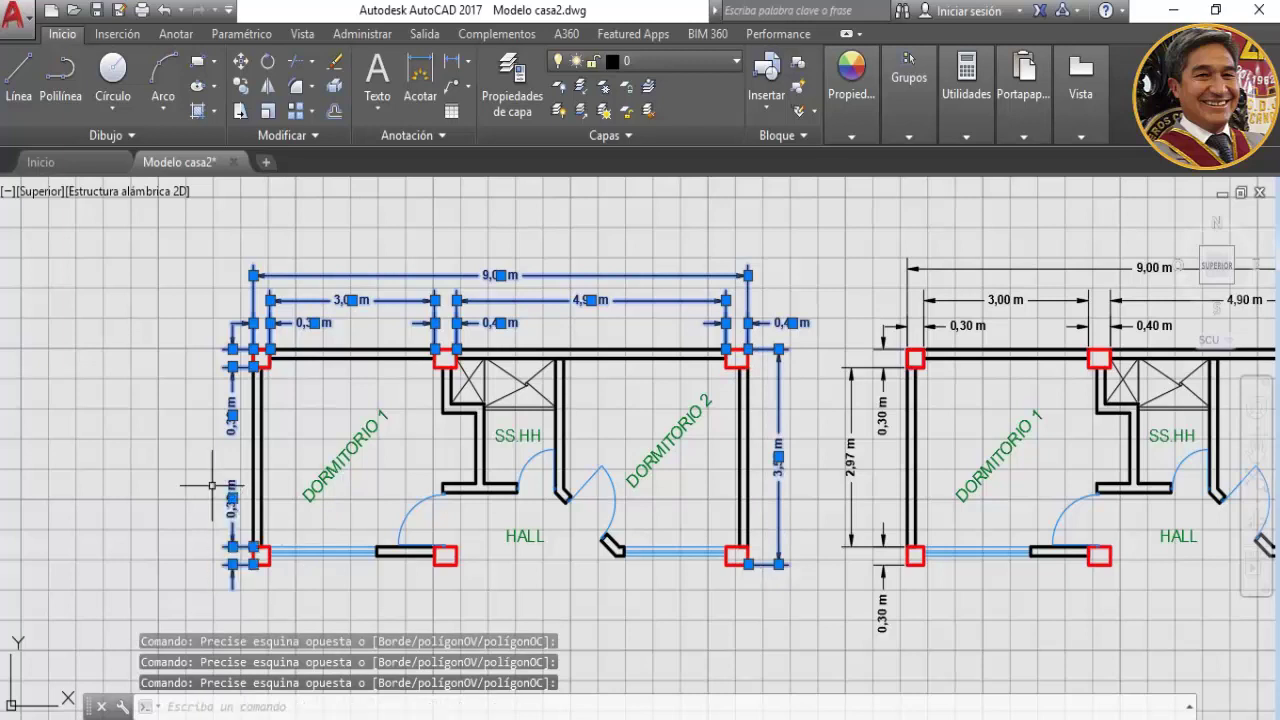
pyautogui.click(736, 62)
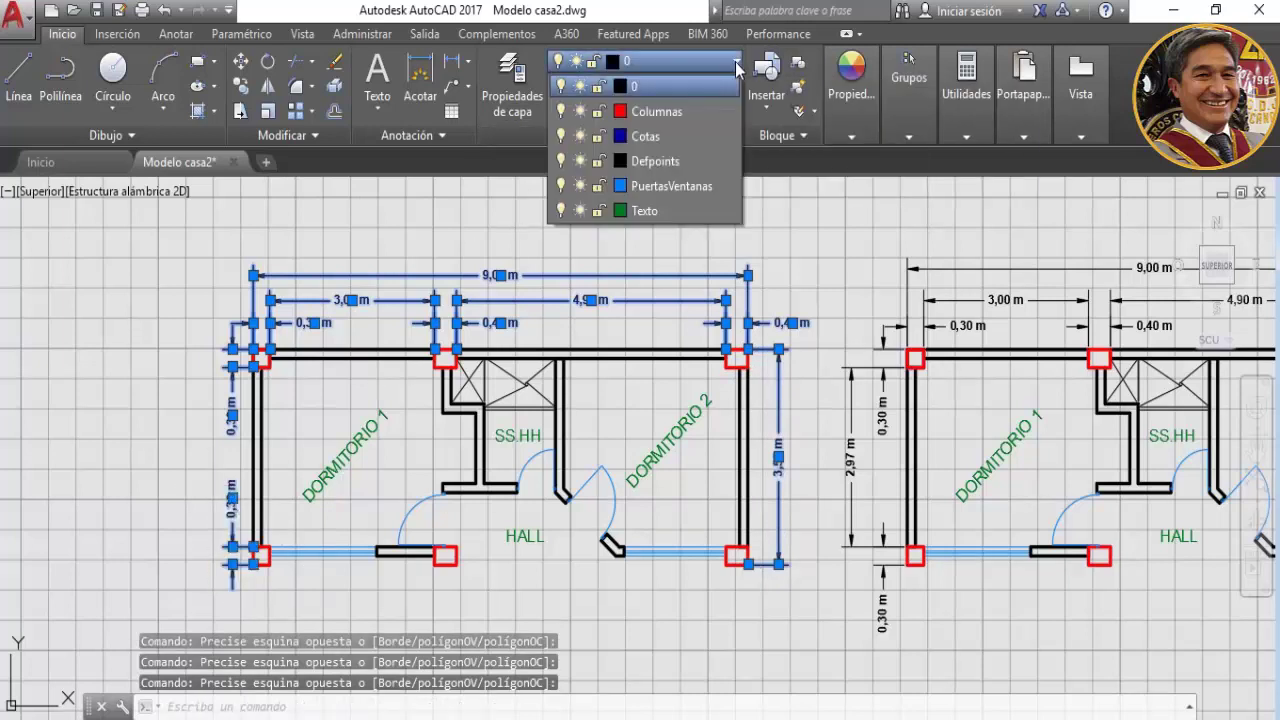
pyautogui.click(640, 136)
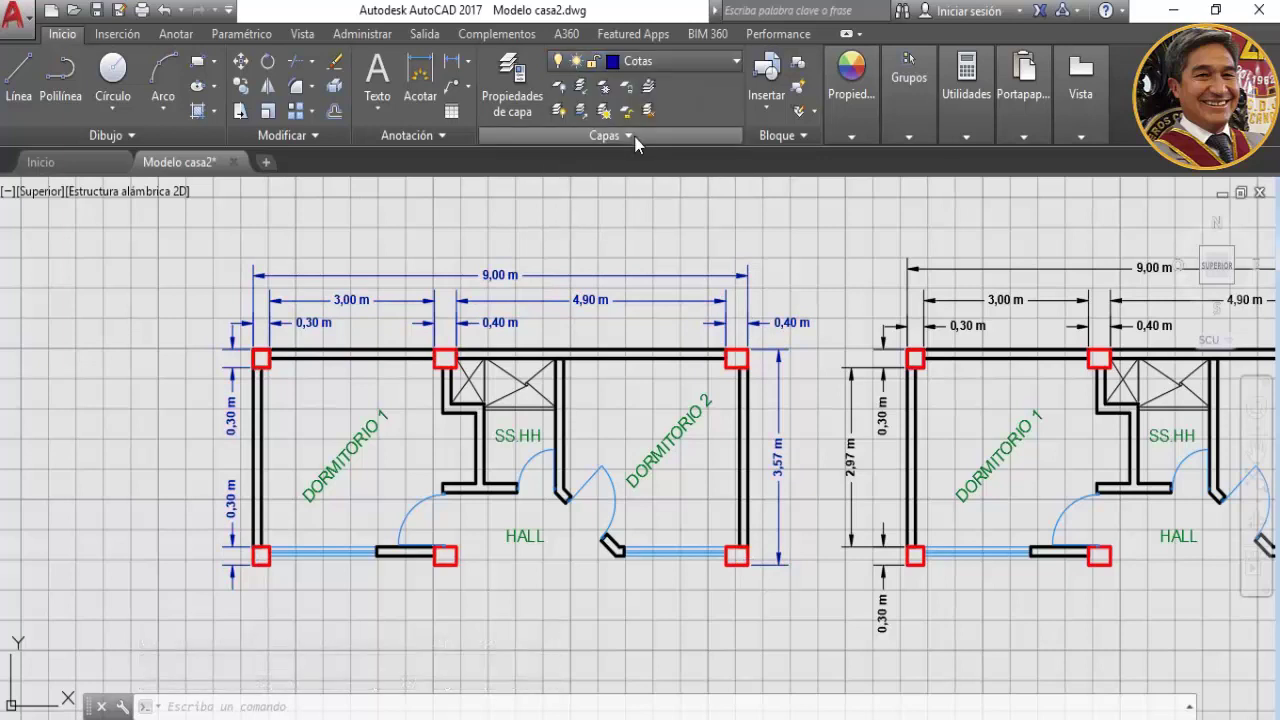
# Reselect the 4,90 m and 9,00 m dimensions to confirm they're on the Cotas layer
pyautogui.click(674, 614)
pyautogui.press('Escape')
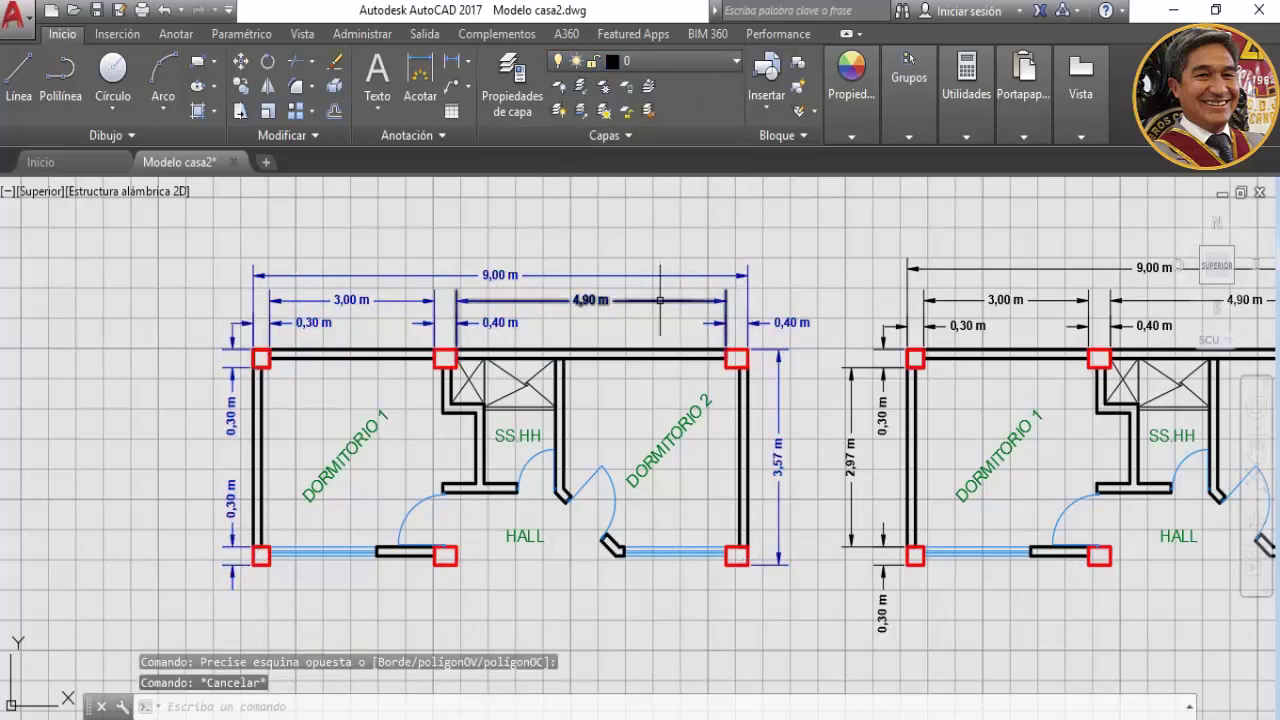
pyautogui.click(662, 299)
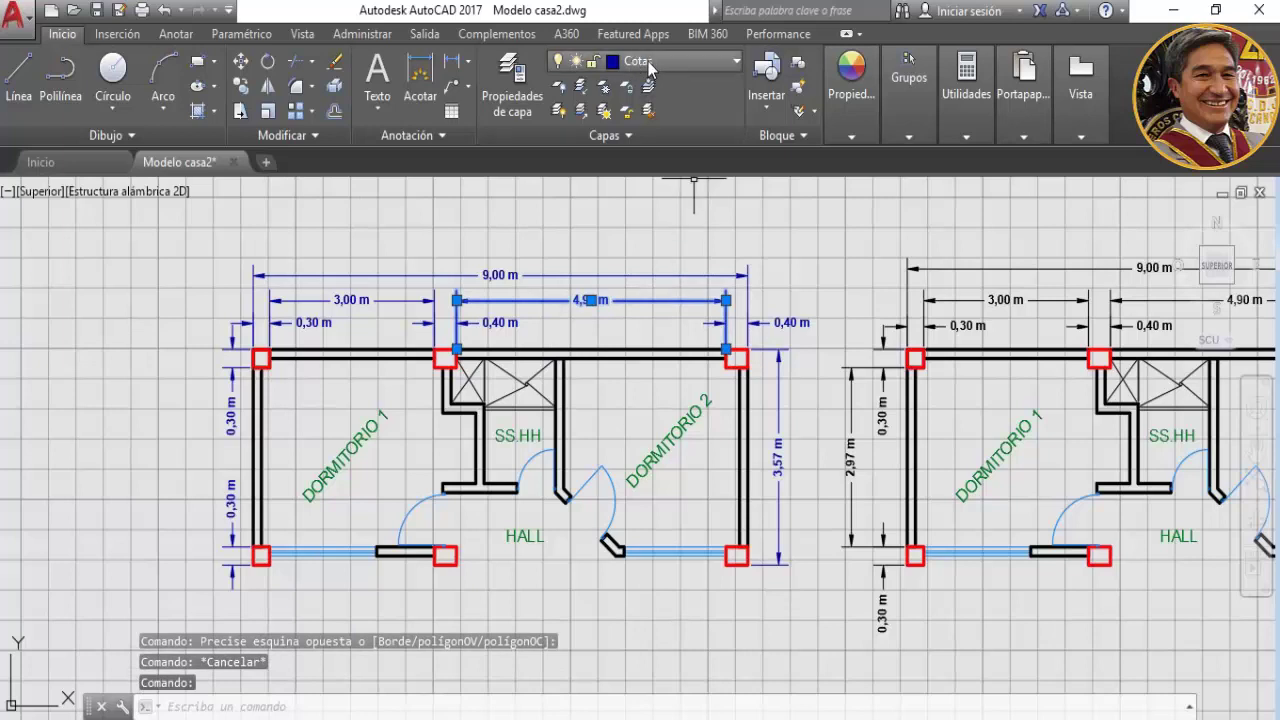
pyautogui.click(666, 274)
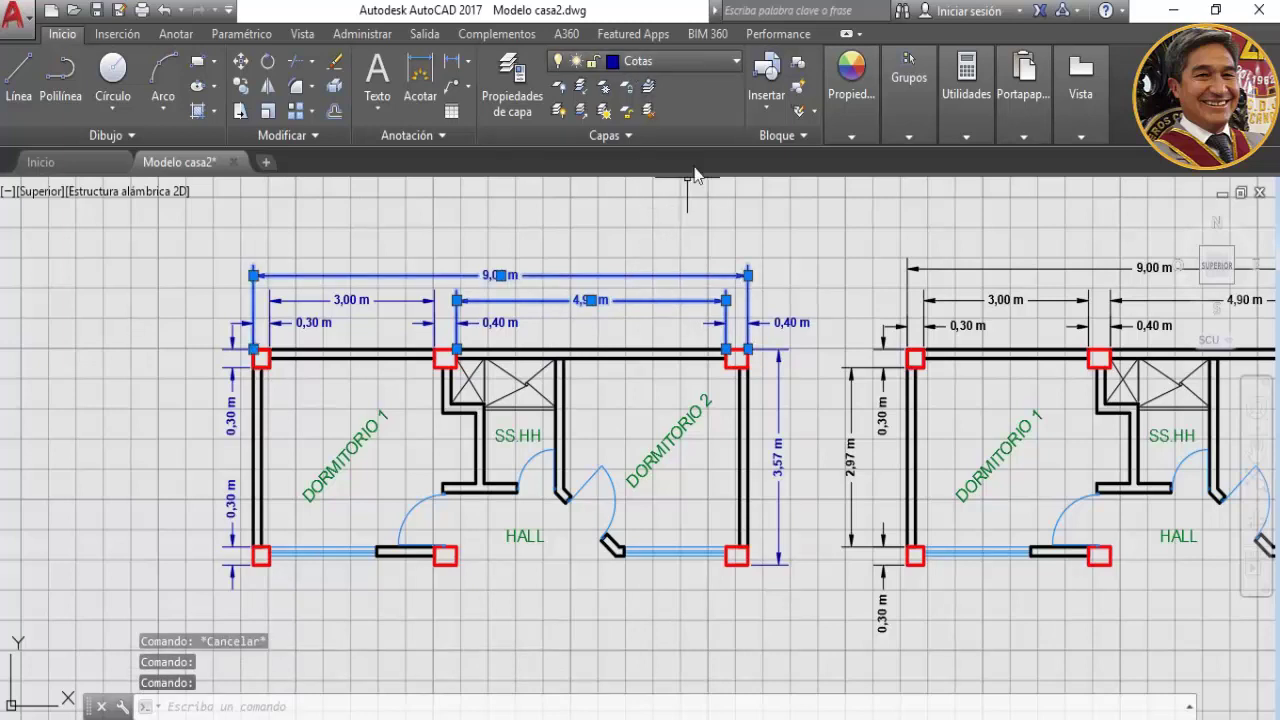
pyautogui.click(737, 64)
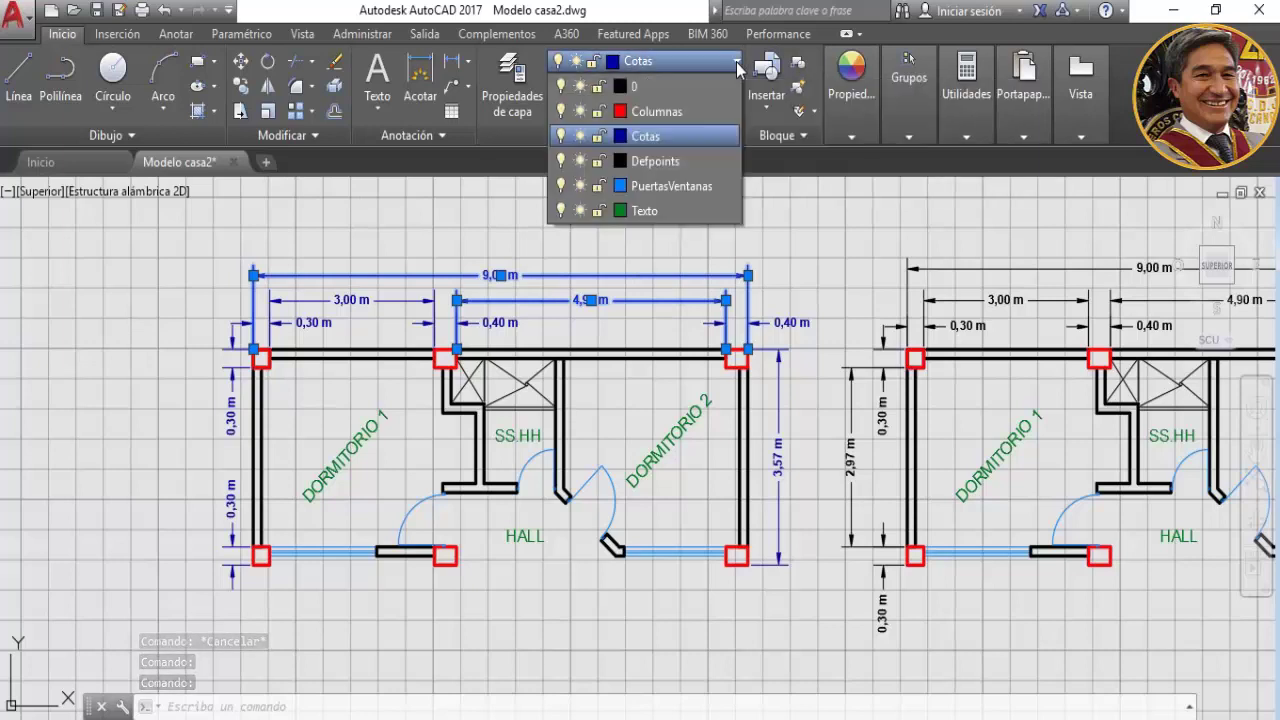
pyautogui.click(560, 136)
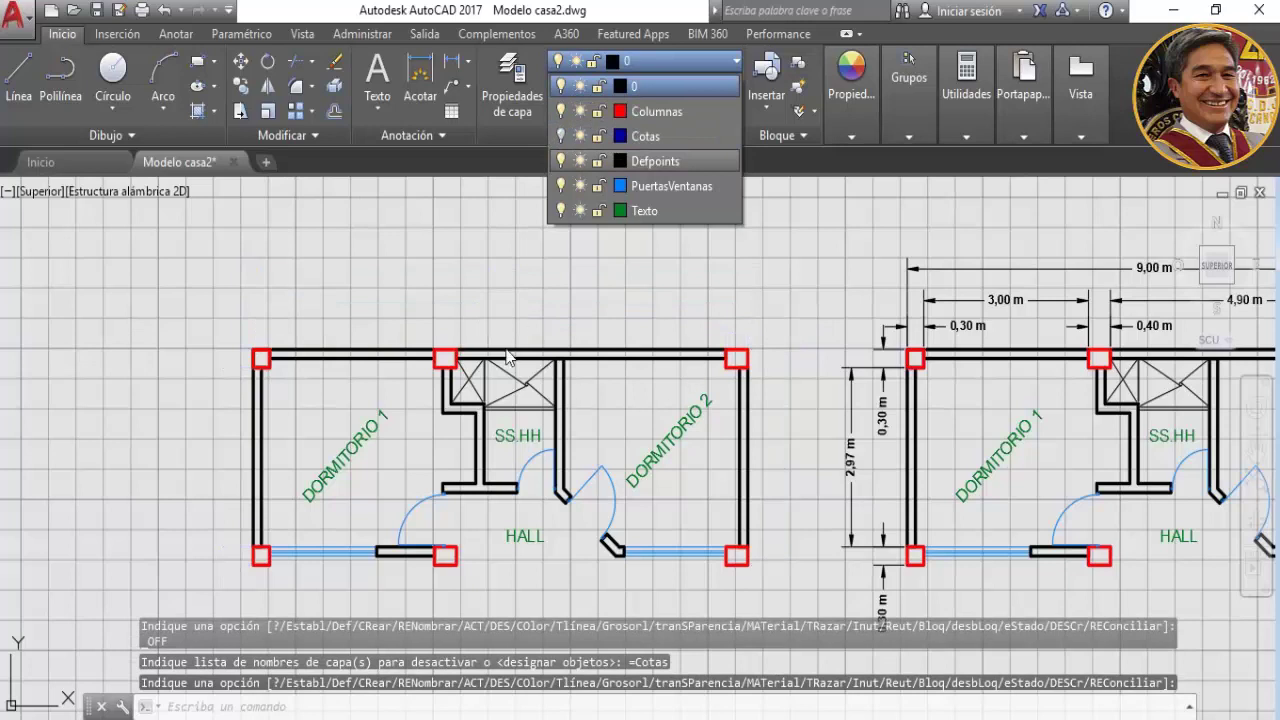
pyautogui.click(560, 136)
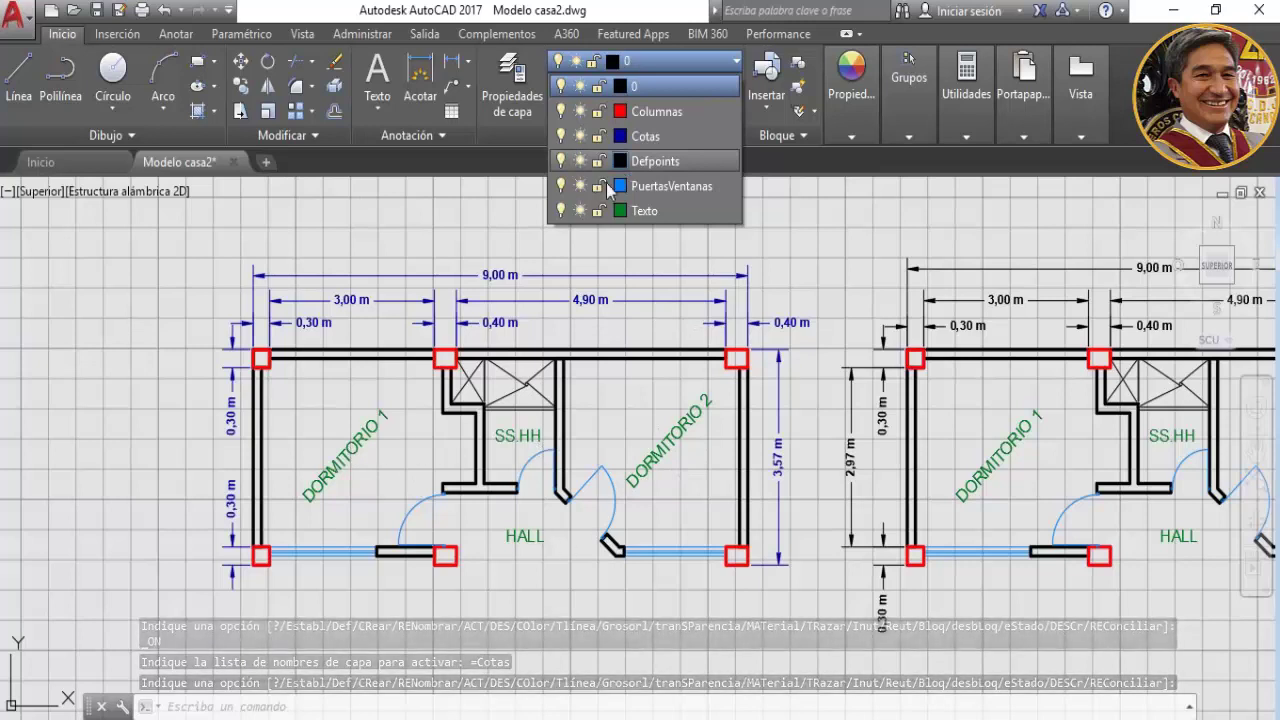
pyautogui.click(561, 211)
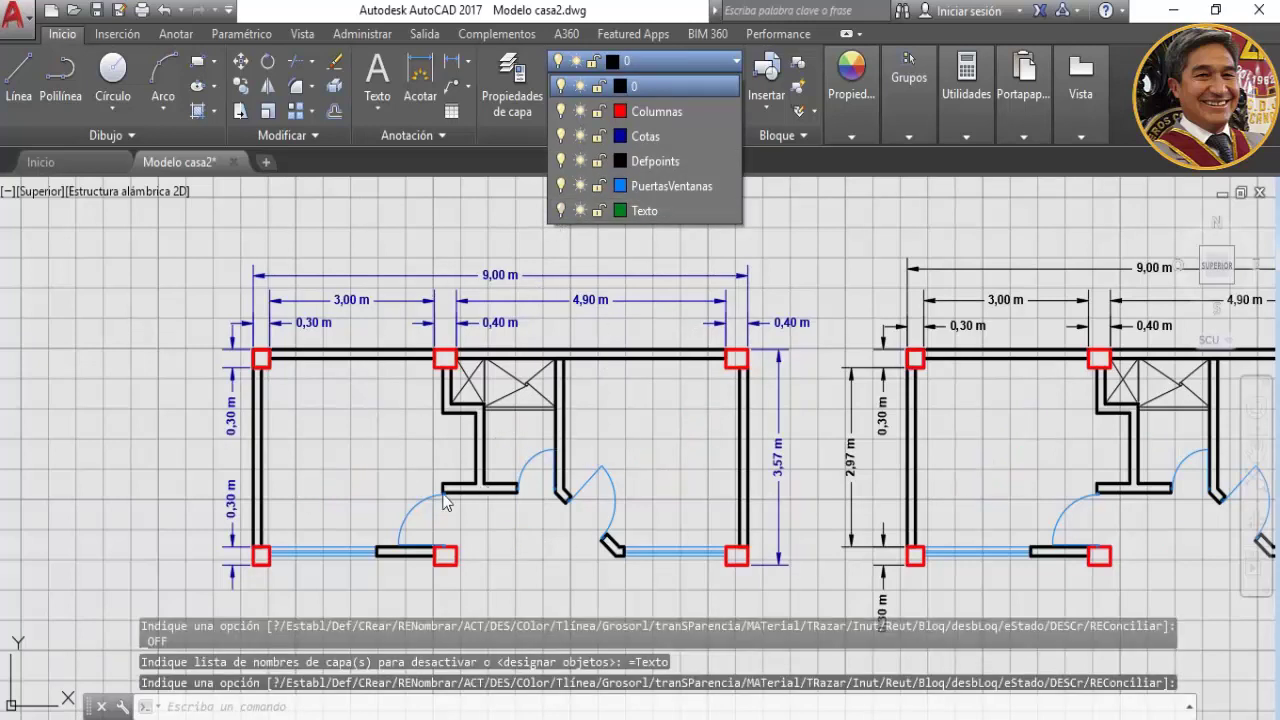
pyautogui.click(561, 211)
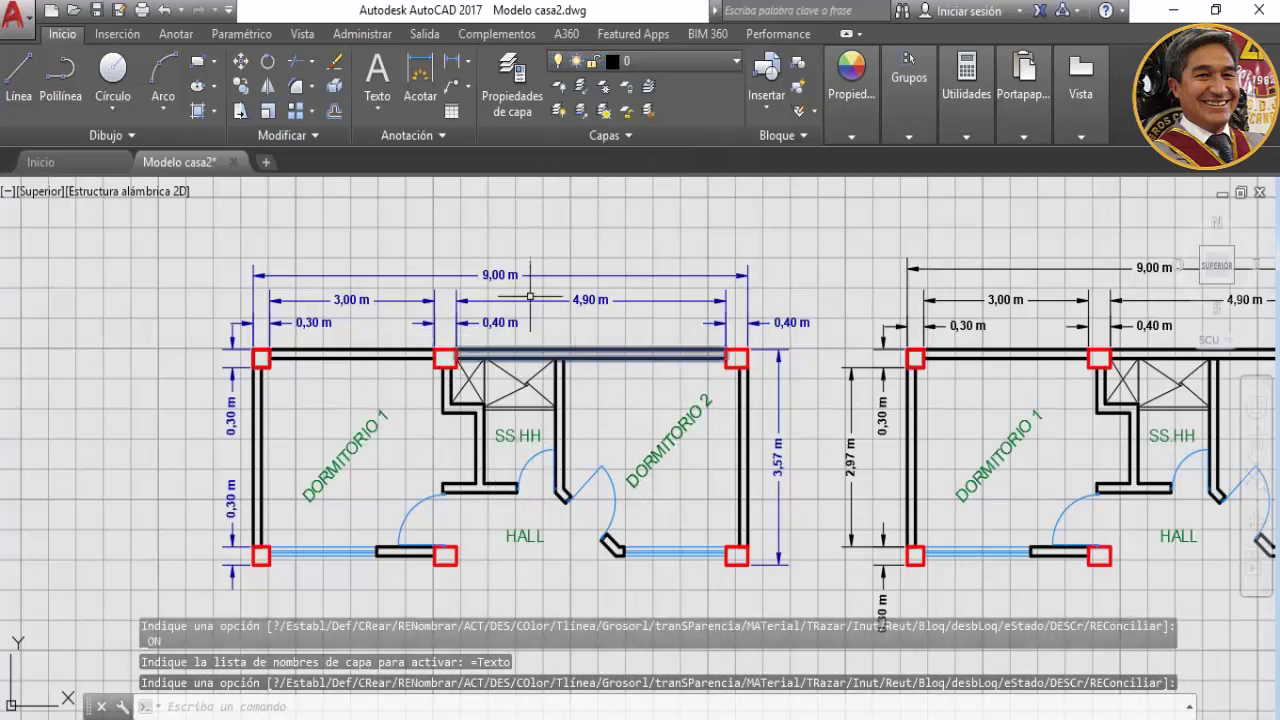